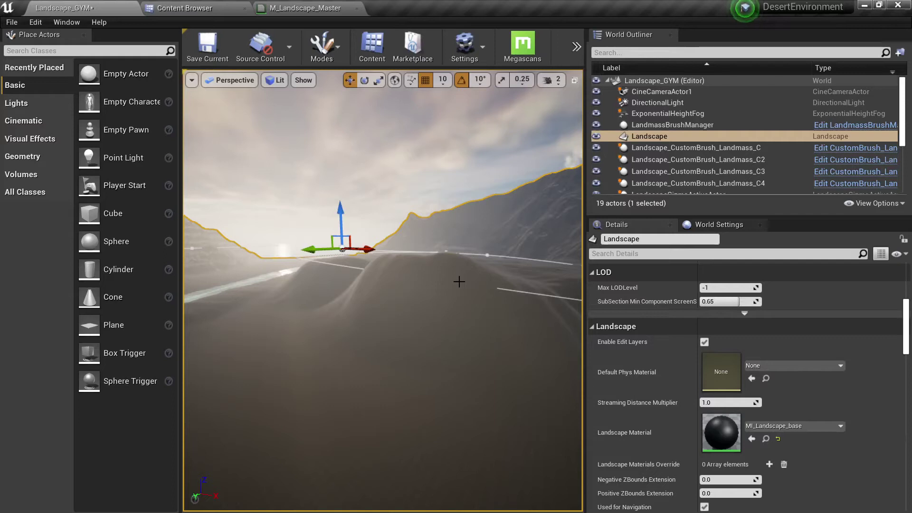
Look over the landscape, then inspect the albedo Texture Sample and grass01 Layer Blend nodes in the M_Landscape_Master graph
right_click_drag(459, 281, 519, 324)
key("w")
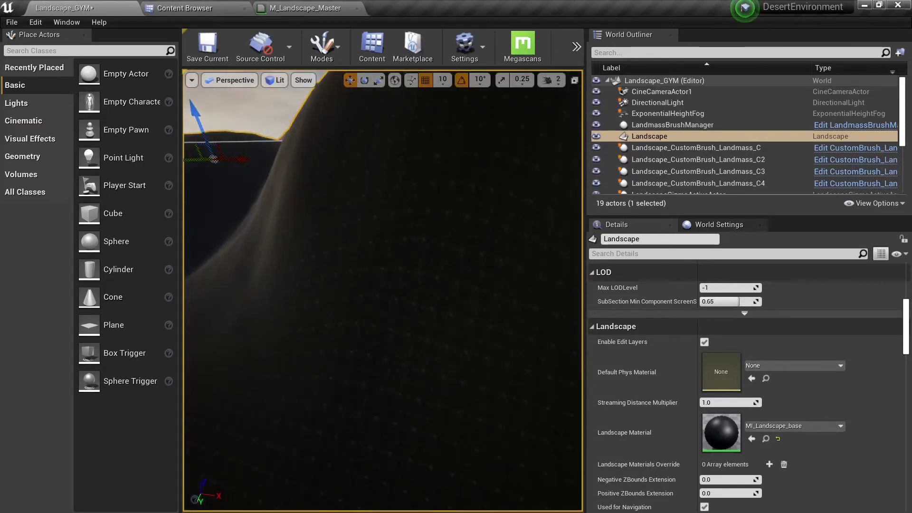
left_click(195, 6)
left_click(325, 9)
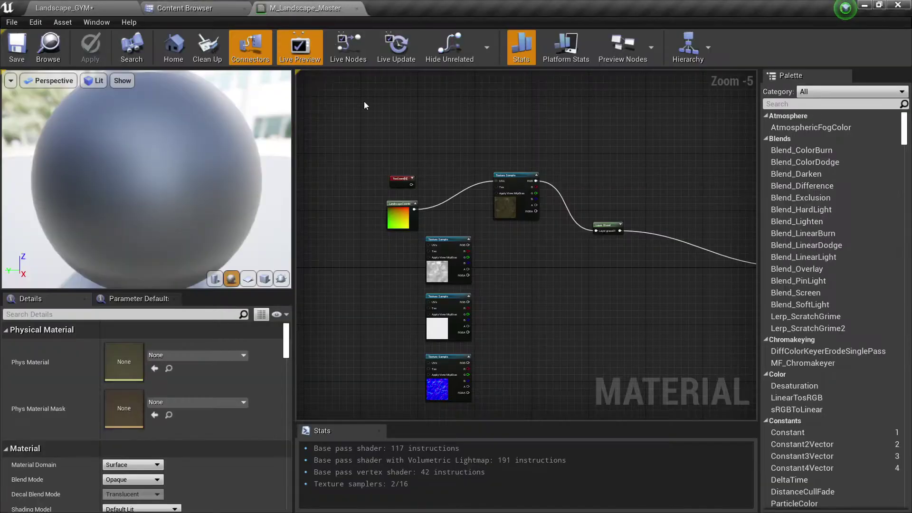
scroll(517, 211, "up", 4)
left_click(517, 211)
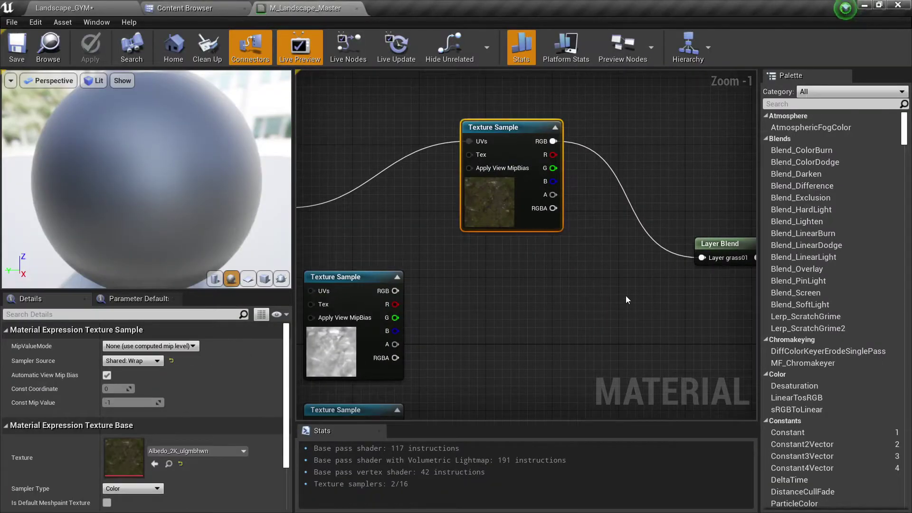
right_click_drag(625, 296, 394, 310)
scroll(394, 310, "up", 1)
left_click(512, 258)
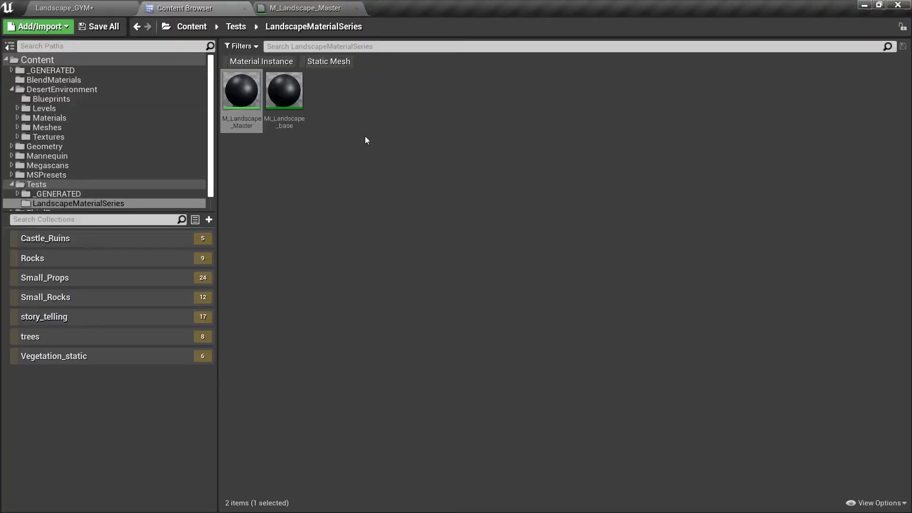
Return to the Landscape_GYM level, enter Landscape mode and show the Paint tool's target layers
left_click(120, 6)
key("s")
right_click_drag(298, 81, 298, 102)
left_click(327, 45)
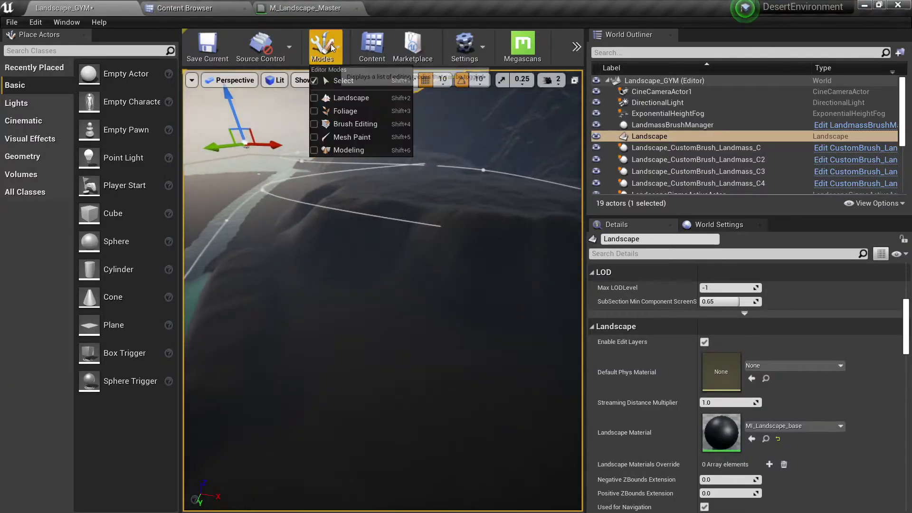
left_click(348, 99)
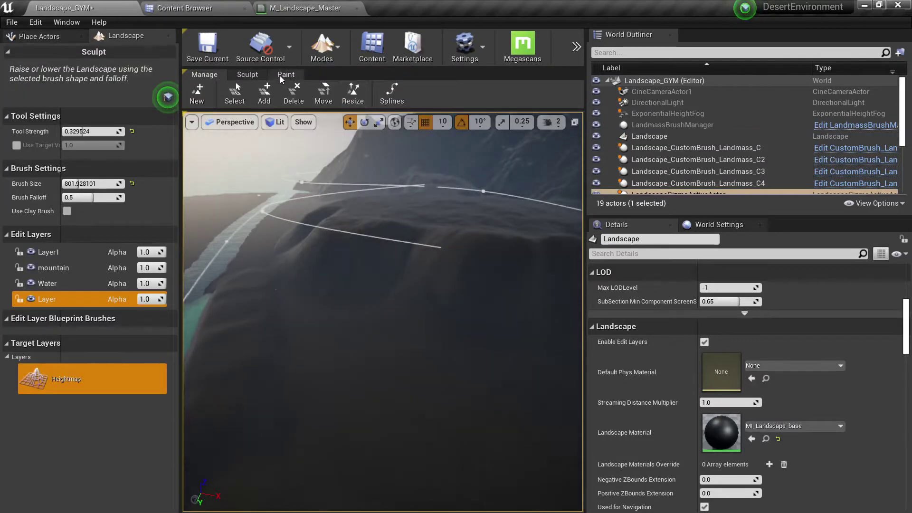
left_click(284, 74)
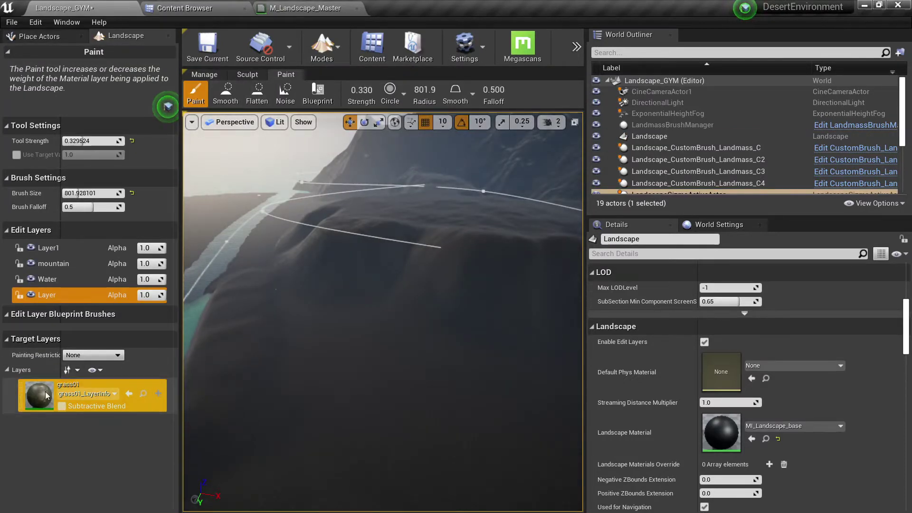
Examine the grass01 Layer Blend in M_Landscape_Master and its links from the albedo texture to the Base Color input
left_click(304, 8)
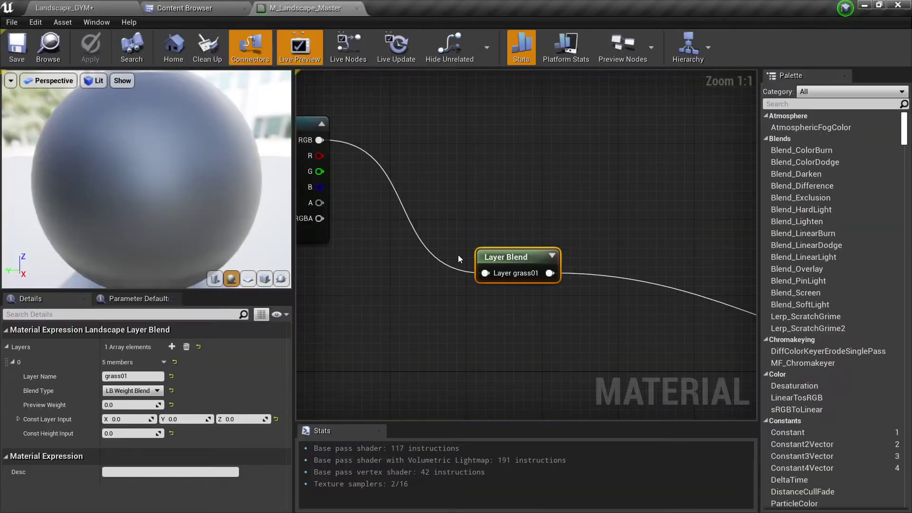
left_click_drag(457, 197, 582, 310)
left_click(476, 215)
left_click(581, 310)
scroll(531, 327, "down", 3)
right_click_drag(417, 303, 455, 307)
scroll(493, 262, "up", 3)
left_click(483, 269)
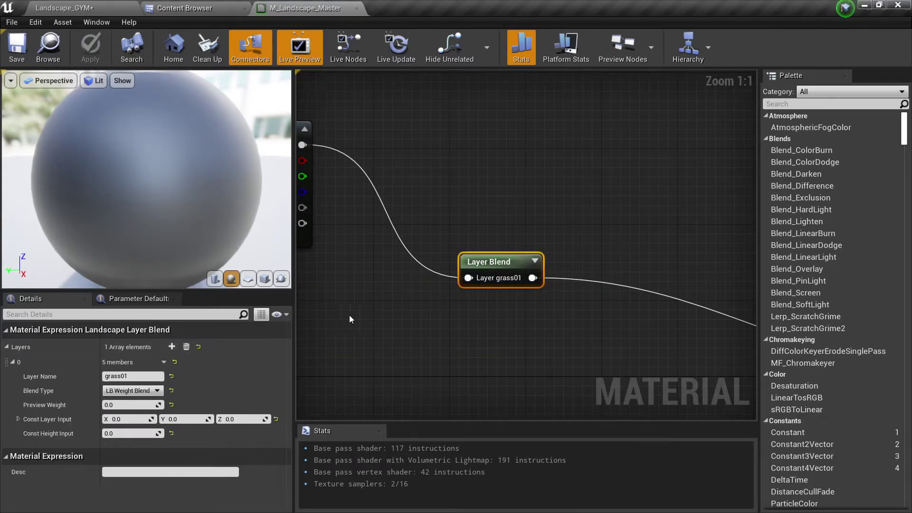
scroll(576, 278, "down", 4)
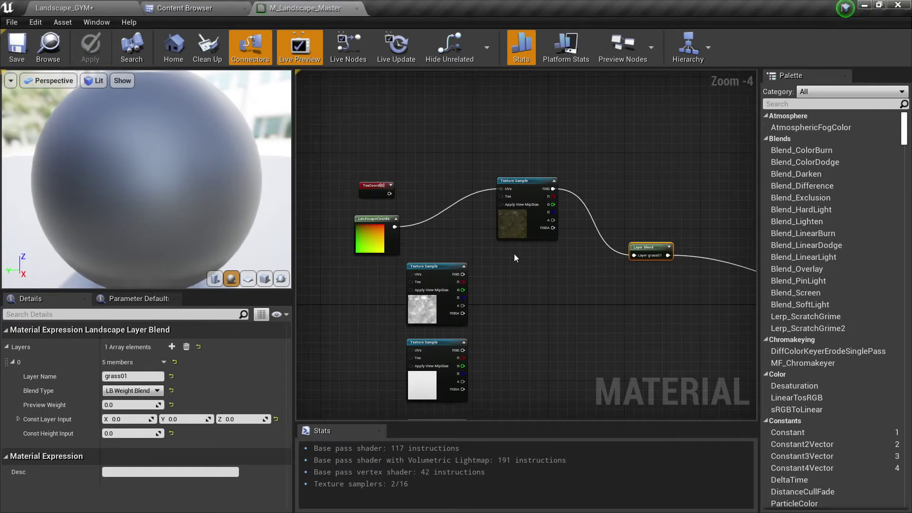
scroll(514, 254, "up", 1)
right_click_drag(576, 254, 461, 249)
scroll(461, 249, "down", 2)
scroll(530, 272, "up", 6)
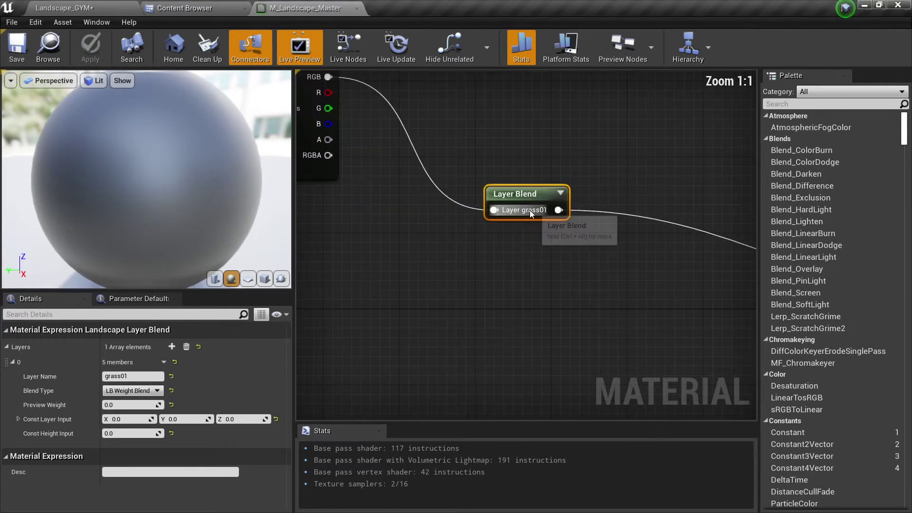
scroll(485, 292, "down", 4)
right_click_drag(589, 269, 489, 234)
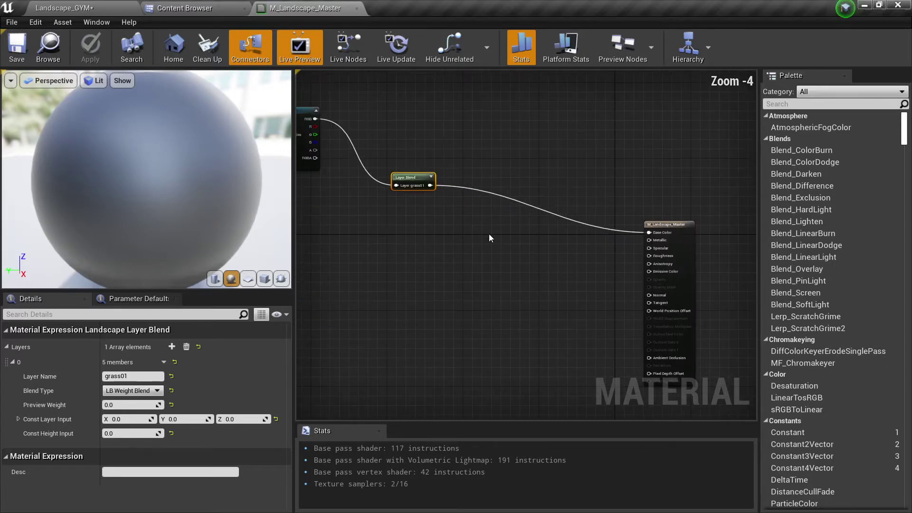
scroll(665, 243, "up", 4)
right_click_drag(460, 288, 688, 264)
scroll(685, 262, "down", 3)
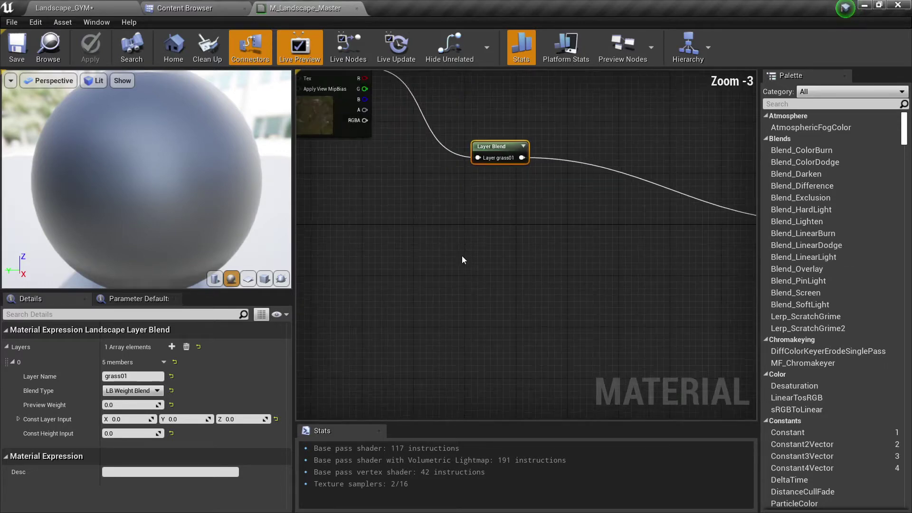
scroll(441, 280, "down", 4)
scroll(373, 265, "up", 6)
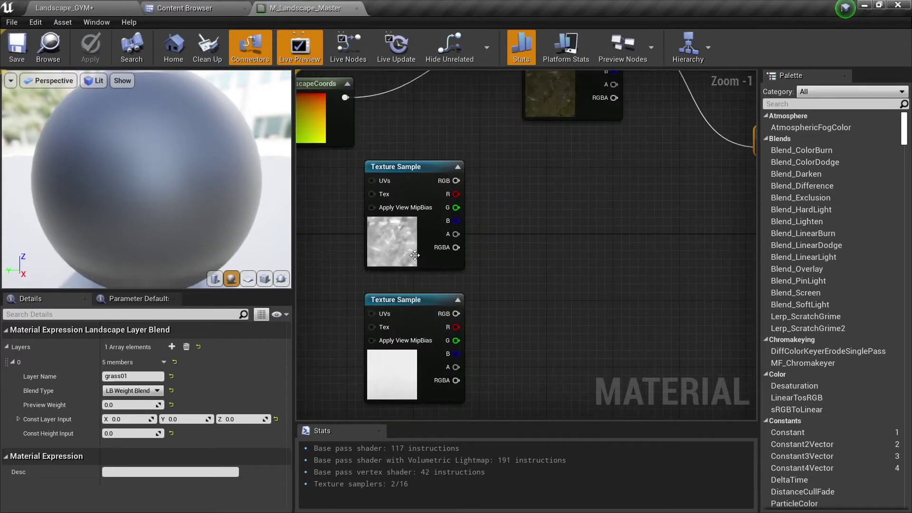
Inspect the settings of the displacement, roughness and normal Texture Sample nodes one after another
left_click(410, 255)
right_click_drag(526, 256, 382, 240)
scroll(342, 290, "down", 2)
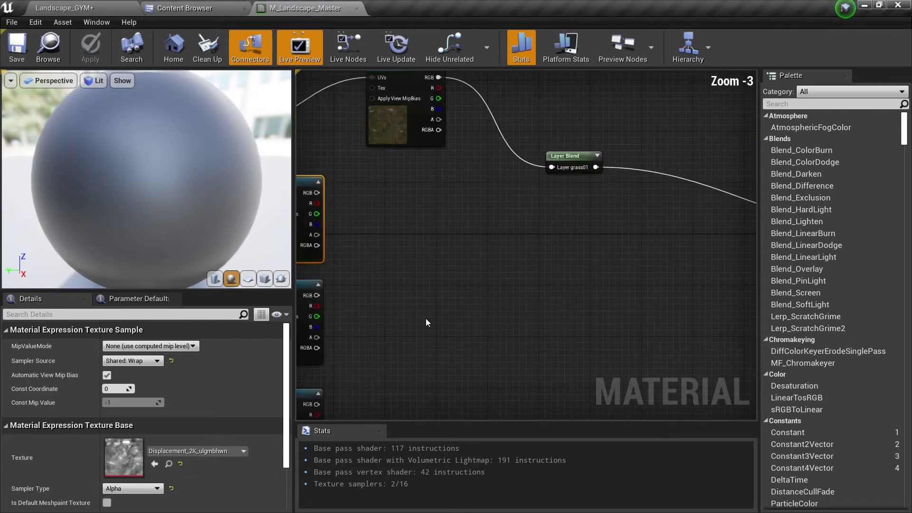
right_click_drag(425, 318, 448, 309)
right_click_drag(330, 313, 430, 300)
left_click(430, 300)
right_click_drag(598, 319, 576, 272)
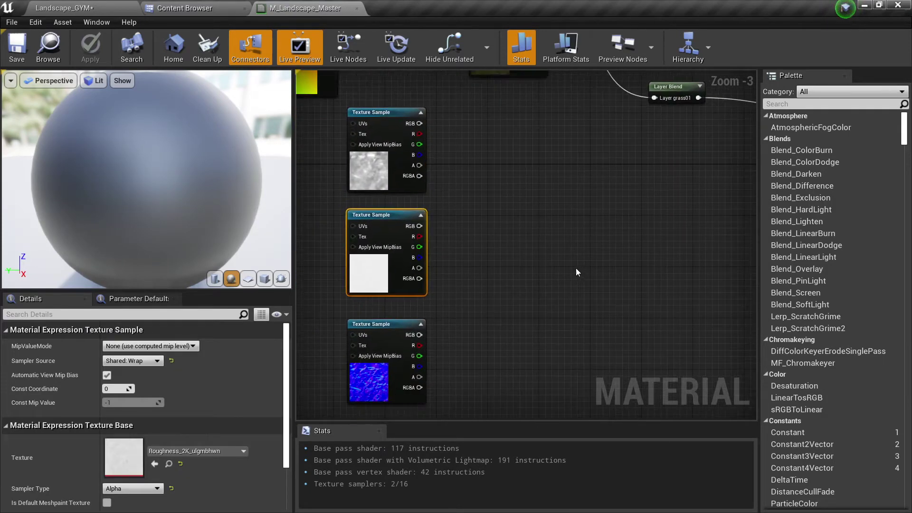
left_click(389, 357)
scroll(474, 335, "down", 3)
right_click_drag(474, 335, 380, 348)
scroll(376, 307, "up", 2)
scroll(483, 290, "up", 1)
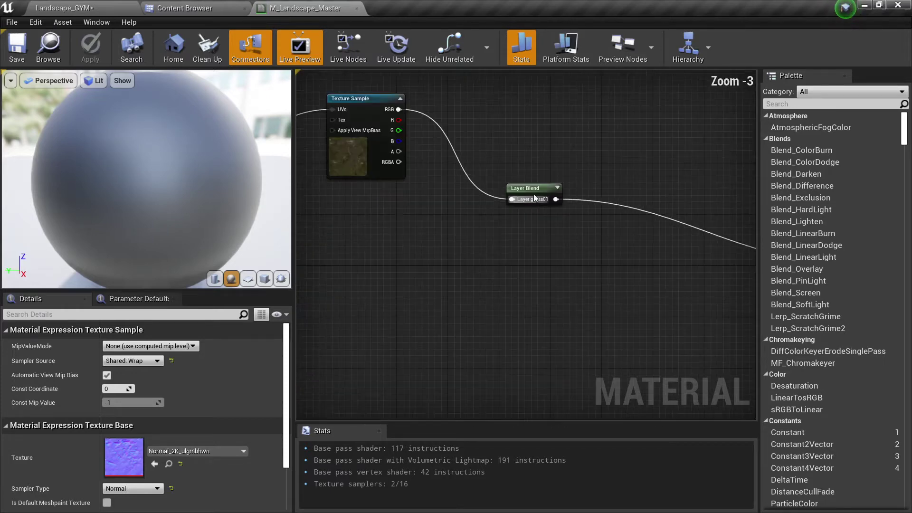
Duplicate the grass01 Layer Blend node and place the copy below the original
left_click(534, 189)
left_click(509, 260)
left_click(537, 192)
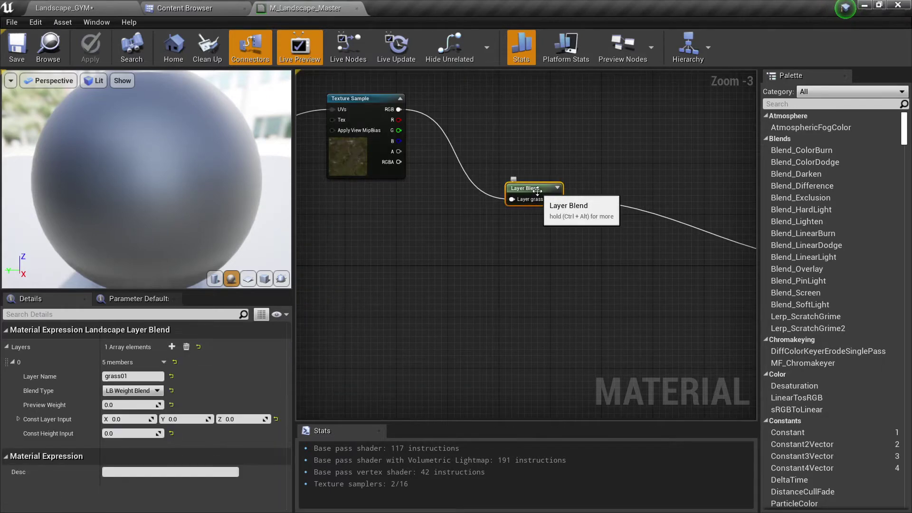
left_click(509, 283)
key("ctrl+v")
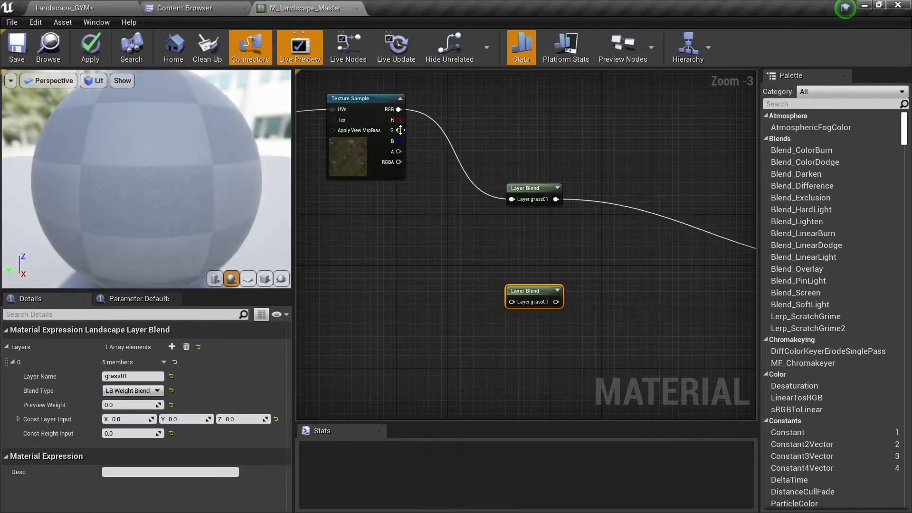
Move the roughness Texture Sample closer to the copied Layer Blend and connect its R output to the grass01 layer input
right_click_drag(398, 292, 588, 207)
left_click_drag(428, 284, 504, 238)
right_click_drag(582, 226, 417, 285)
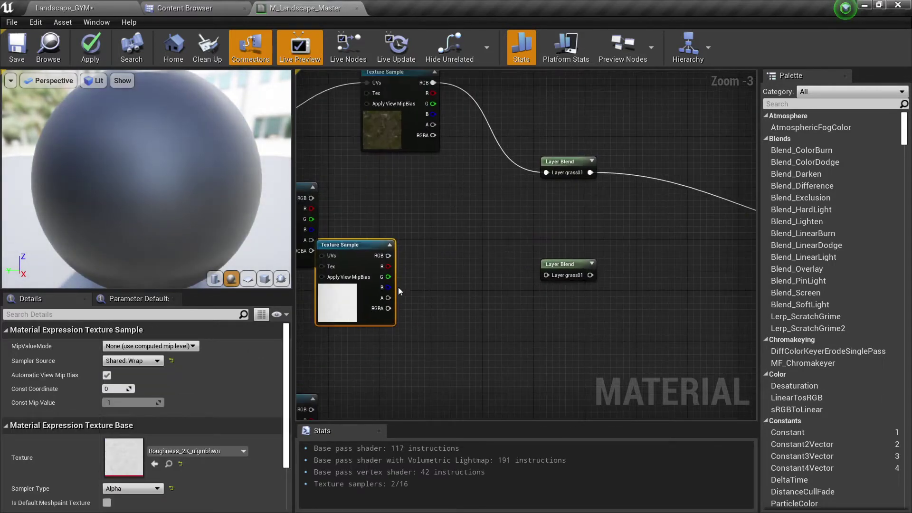
left_click_drag(388, 266, 392, 267)
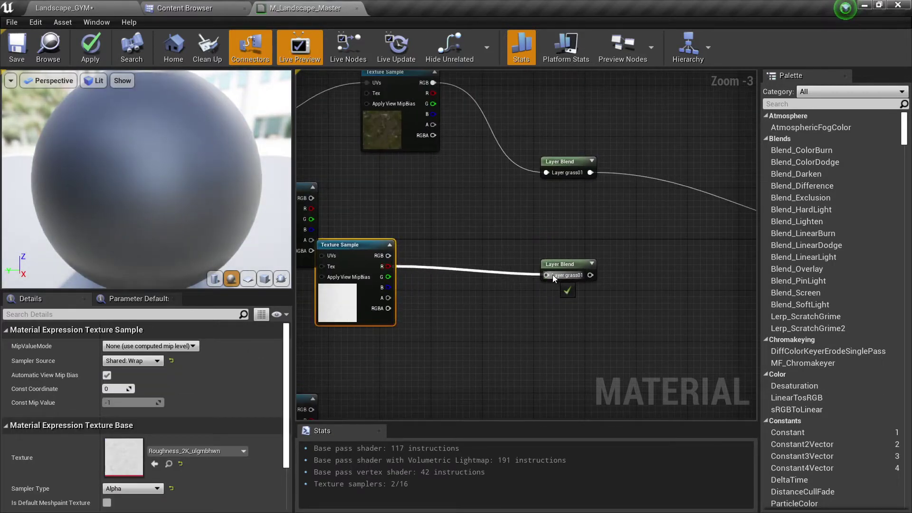
left_click_drag(552, 274, 551, 275)
Connect the second Layer Blend's output to the Roughness input of the M_Landscape_Master node
right_click_drag(639, 256, 431, 266)
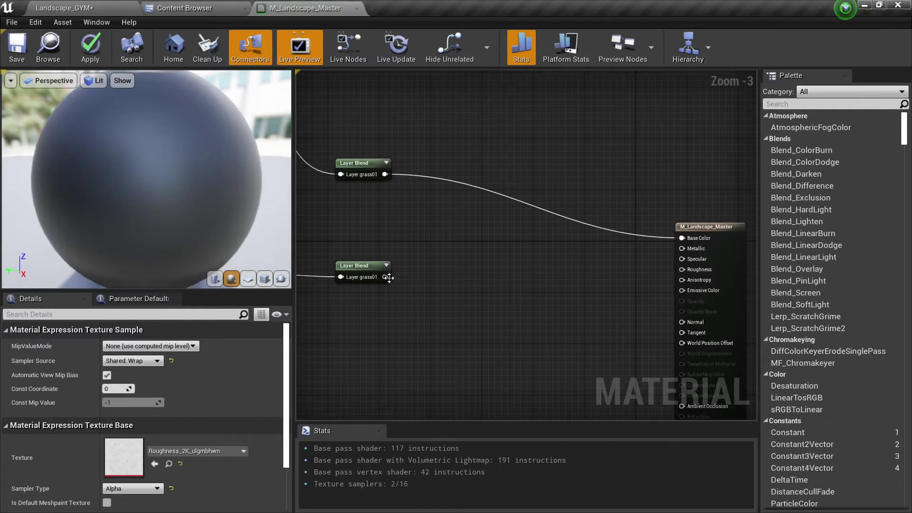
left_click_drag(385, 277, 596, 280)
left_click_drag(680, 269, 682, 269)
Duplicate the roughness Layer Blend node and place the copy beneath it for the normal map
right_click_drag(466, 312, 652, 249)
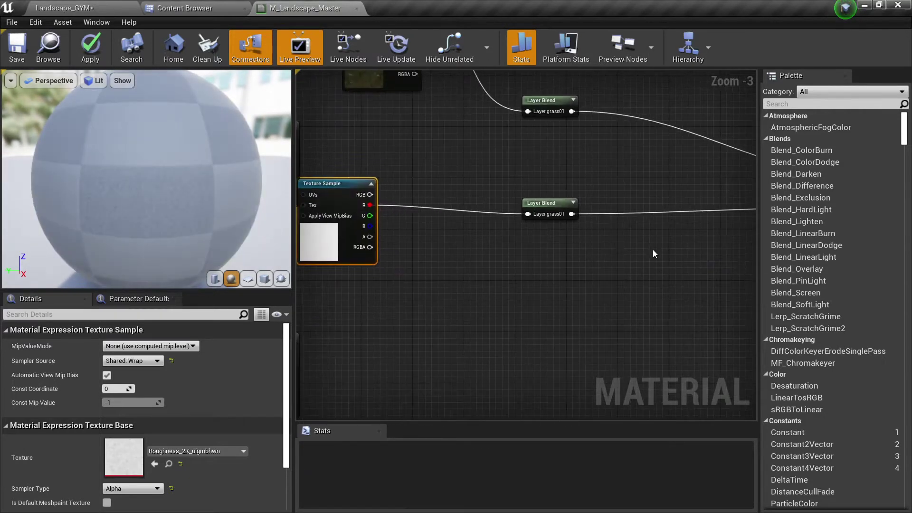
left_click(561, 205)
left_click(554, 294)
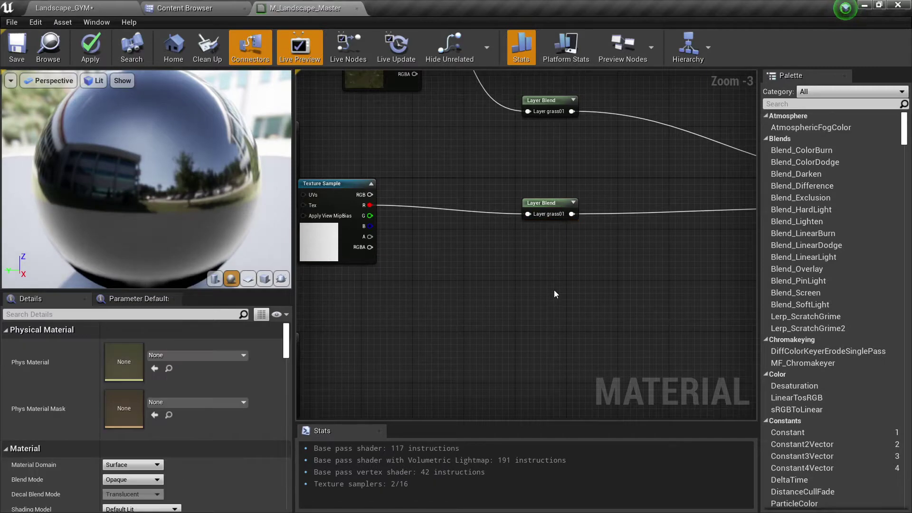
key("ctrl+v")
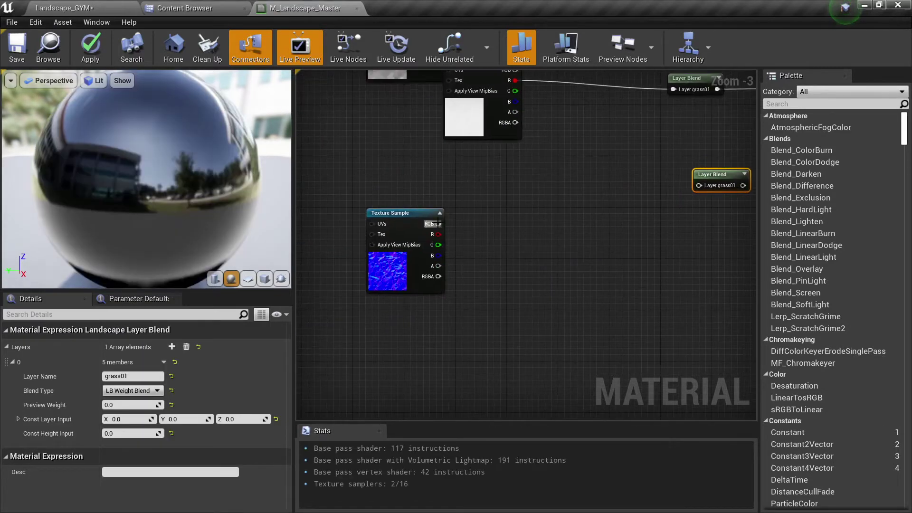
Connect the normal Texture Sample's RGB output to the third Layer Blend and link that blend to the material's Normal input
left_click_drag(435, 223, 699, 185)
right_click_drag(719, 206, 414, 314)
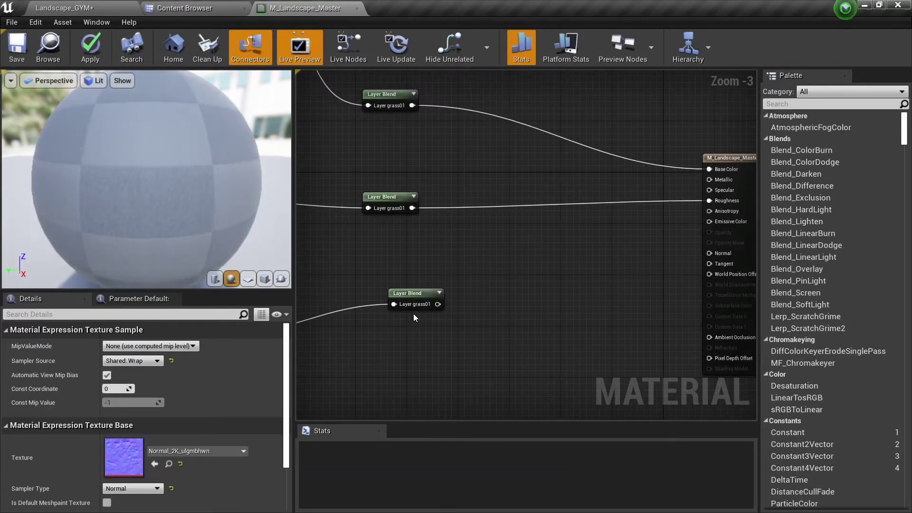
left_click_drag(436, 304, 579, 286)
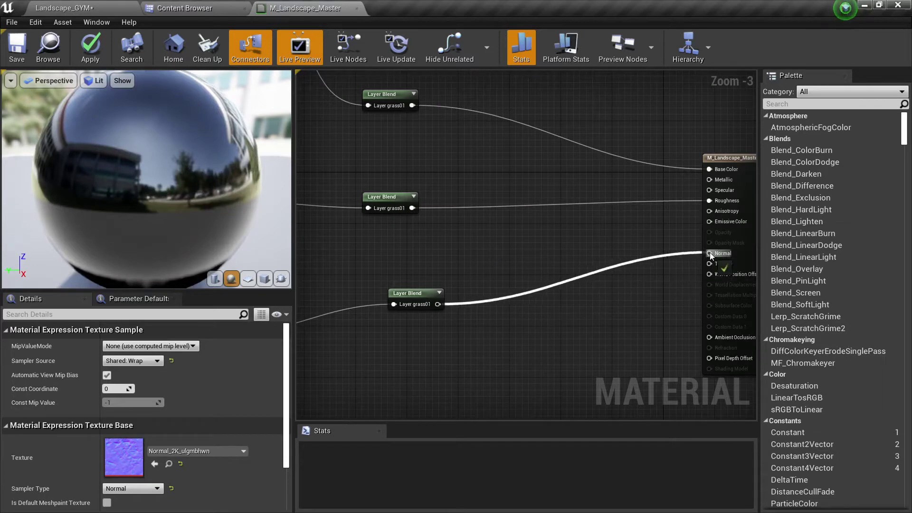
left_click_drag(709, 252, 709, 253)
left_click(439, 293)
Apply the changes to M_Landscape_Master and save the material
scroll(442, 294, "down", 4)
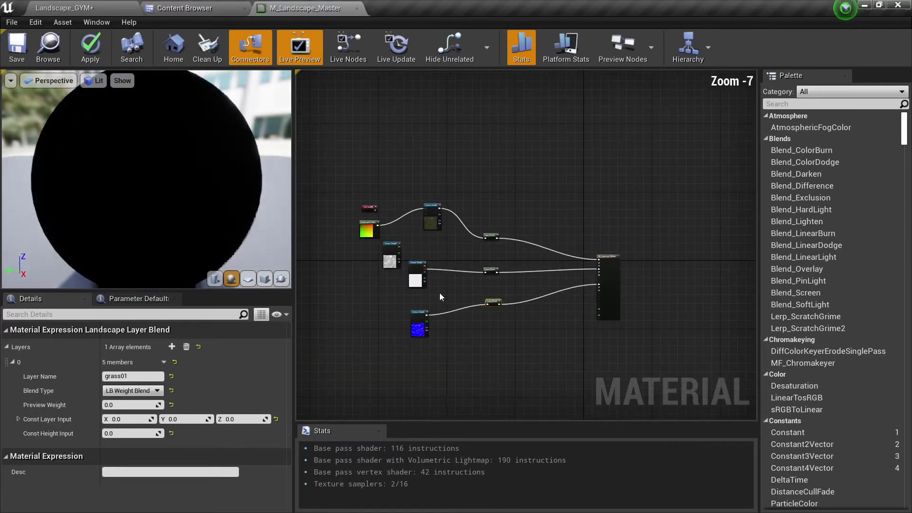
left_click(94, 50)
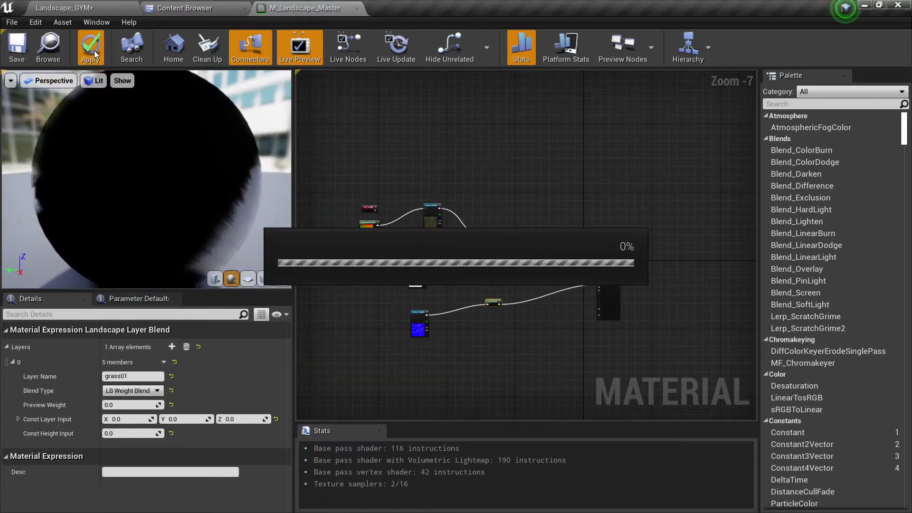
left_click(17, 48)
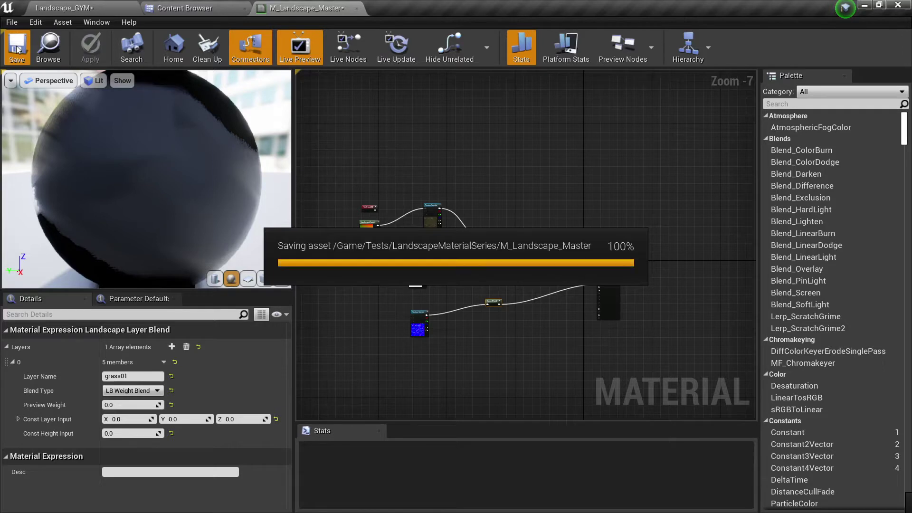
Return to the Landscape_GYM level, switch to Select mode and place a point light on the dark terrain
left_click(63, 8)
mouse_move(460, 311)
right_mouse_down()
mouse_move(440, 318)
mouse_move(443, 259)
right_mouse_up()
key("shift+1")
mouse_move(440, 318)
right_mouse_down()
mouse_move(428, 304)
mouse_move(399, 307)
mouse_move(480, 304)
mouse_move(473, 344)
mouse_move(454, 366)
right_mouse_up()
key("l")
left_click(363, 304)
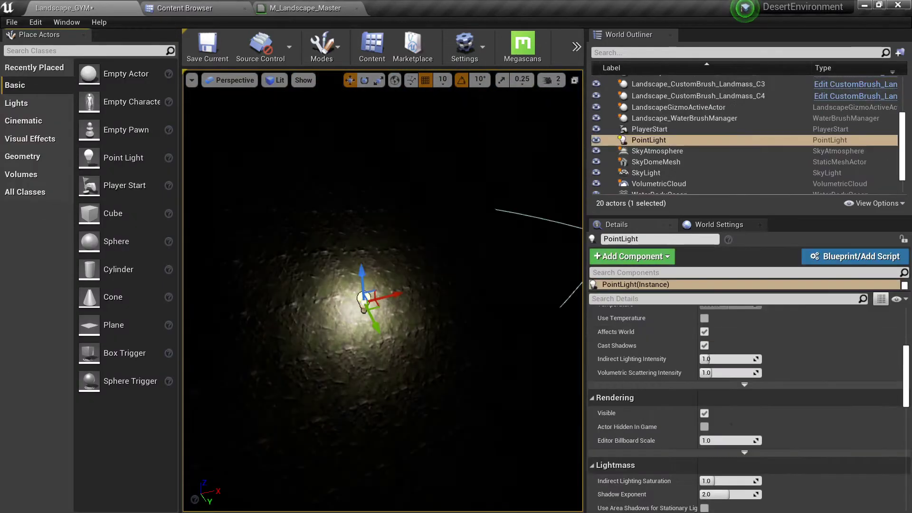
Move the point light across the terrain to inspect the roughness and normal detail of the grass texture
right_click_drag(363, 303, 457, 164)
left_click_drag(425, 146, 403, 167)
right_click_drag(404, 167, 285, 157)
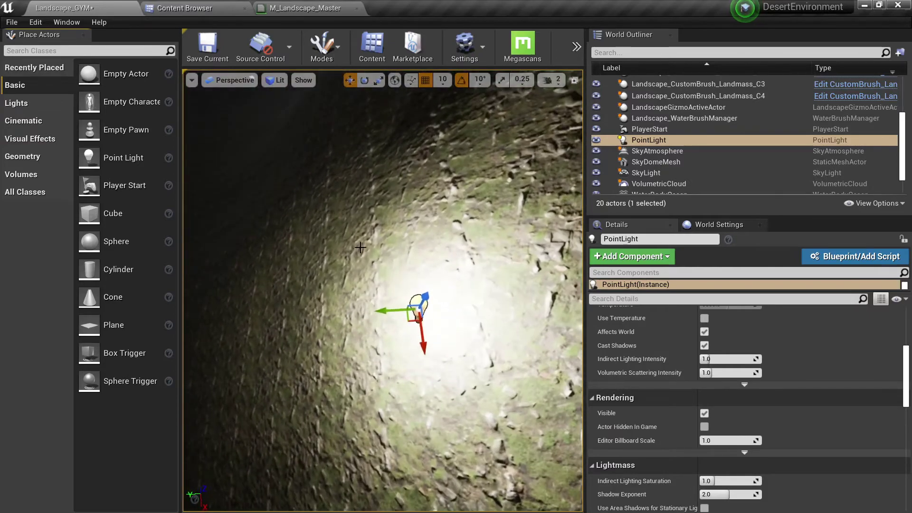
left_click_drag(399, 309, 320, 327)
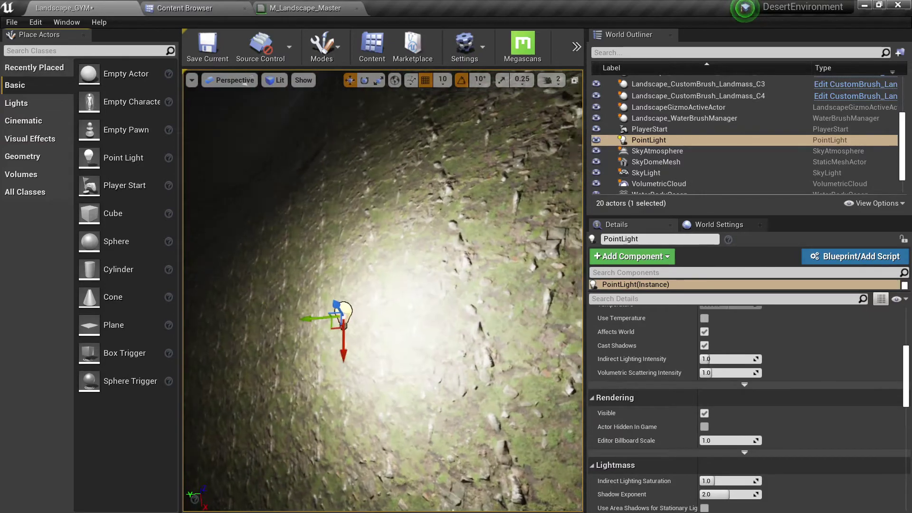
right_click_drag(319, 327, 309, 340)
left_click_drag(248, 284, 379, 253)
Return to the M_Landscape_Master graph and move the TexCoord node and the unconnected displacement Texture Sample away from the connected nodes
left_click(273, 4)
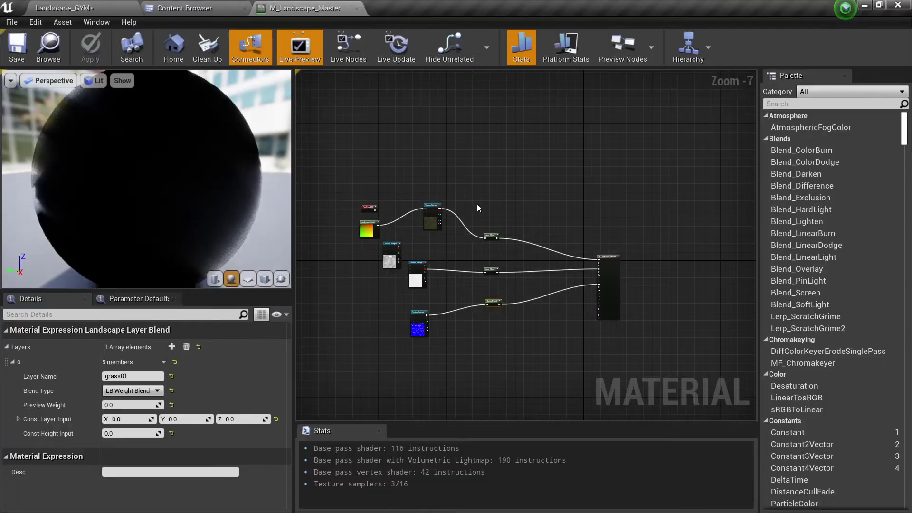
scroll(475, 228, "up", 4)
right_click_drag(474, 265, 552, 221)
scroll(551, 222, "down", 2)
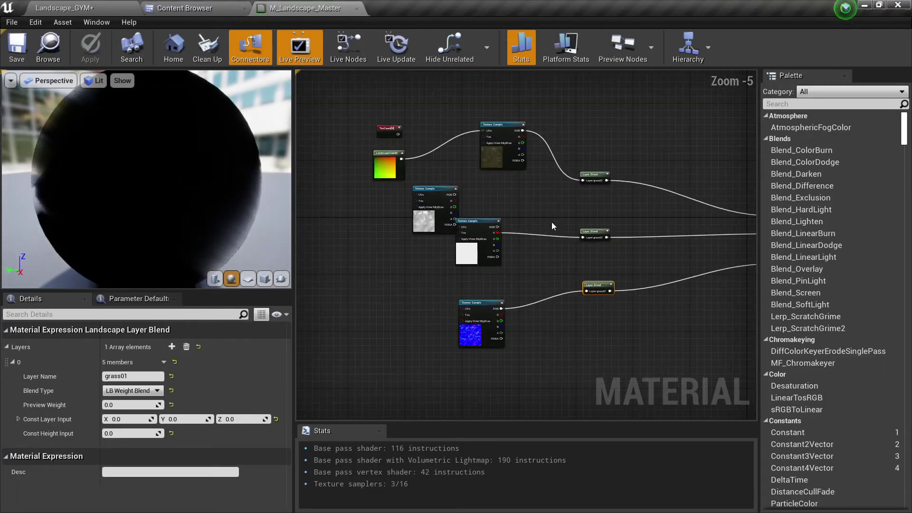
left_click_drag(387, 129, 334, 138)
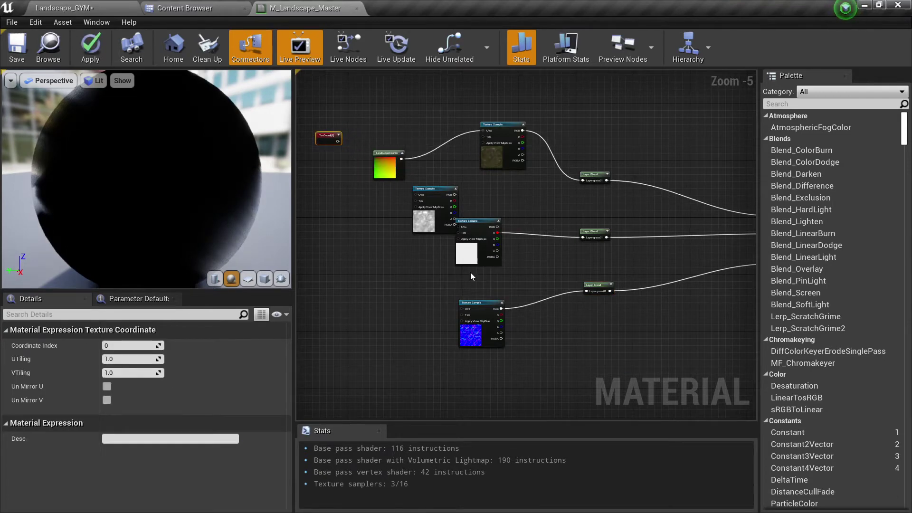
left_click_drag(430, 208, 336, 255)
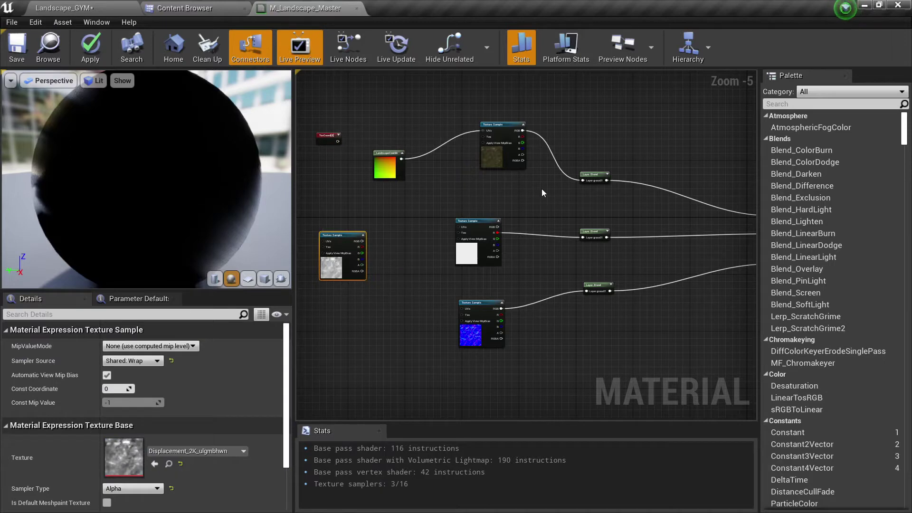
Examine the three grass01 Layer Blend nodes and how they link the texture samples to the material's Base Color, Roughness and Normal
scroll(608, 219, "up", 4)
left_click_drag(483, 167, 431, 367)
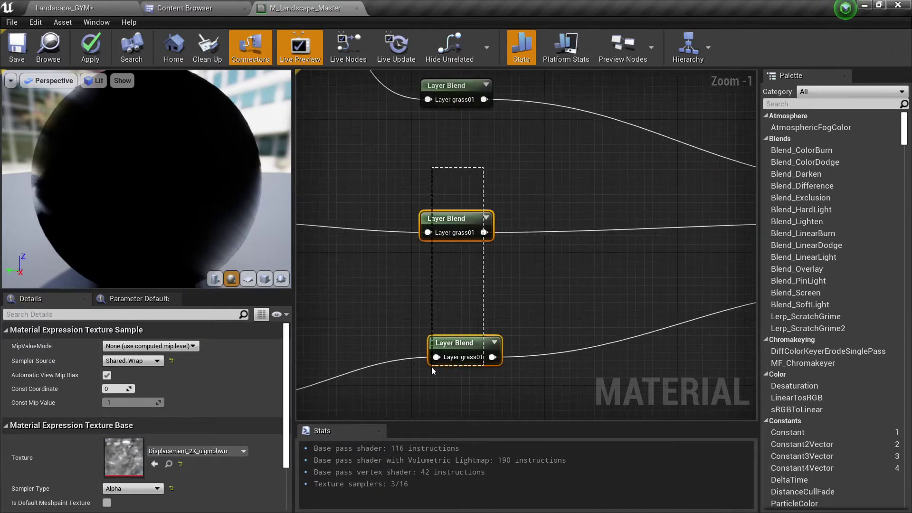
scroll(522, 292, "down", 3)
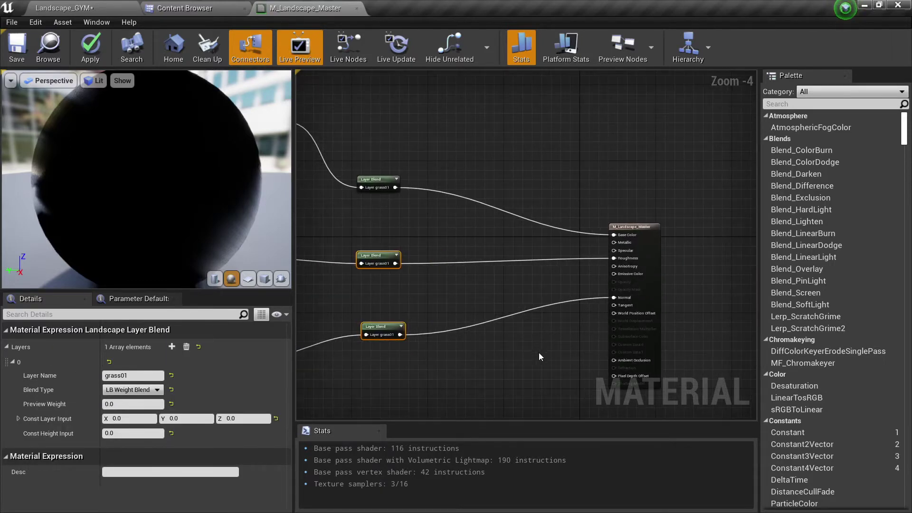
scroll(619, 305, "down", 3)
left_click_drag(498, 285, 467, 189)
scroll(597, 250, "up", 3)
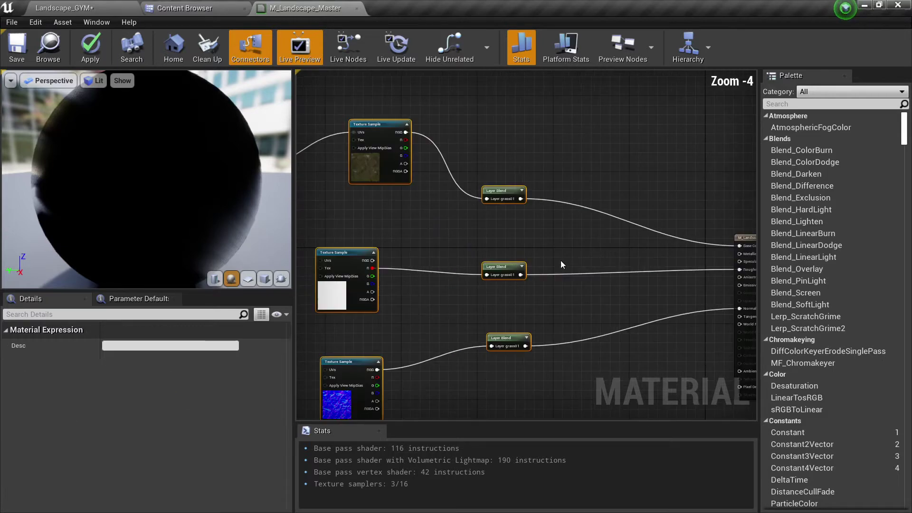
scroll(526, 164, "down", 2)
scroll(556, 172, "up", 4)
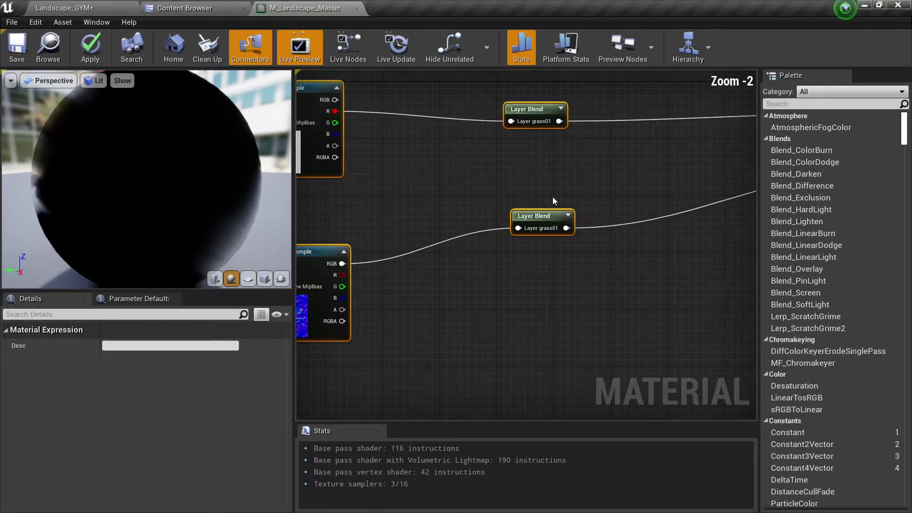
left_click(546, 217)
scroll(554, 253, "down", 3)
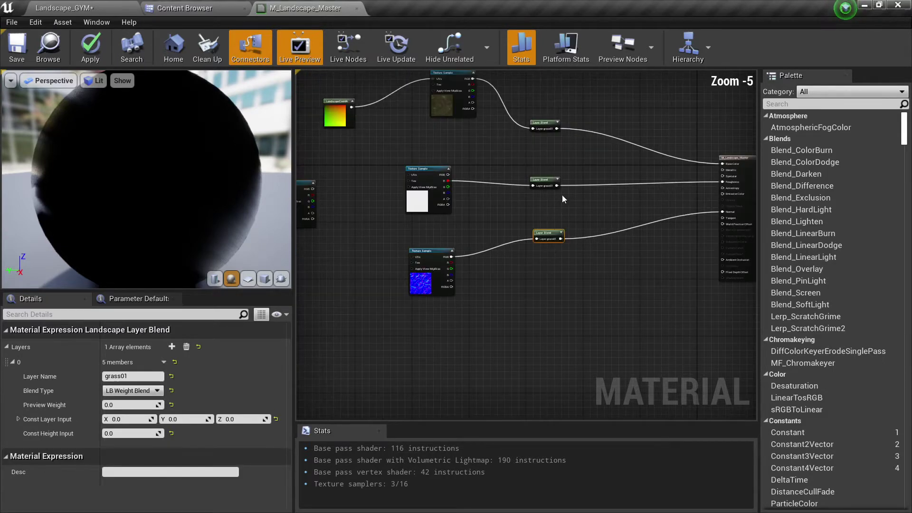
scroll(550, 124, "up", 5)
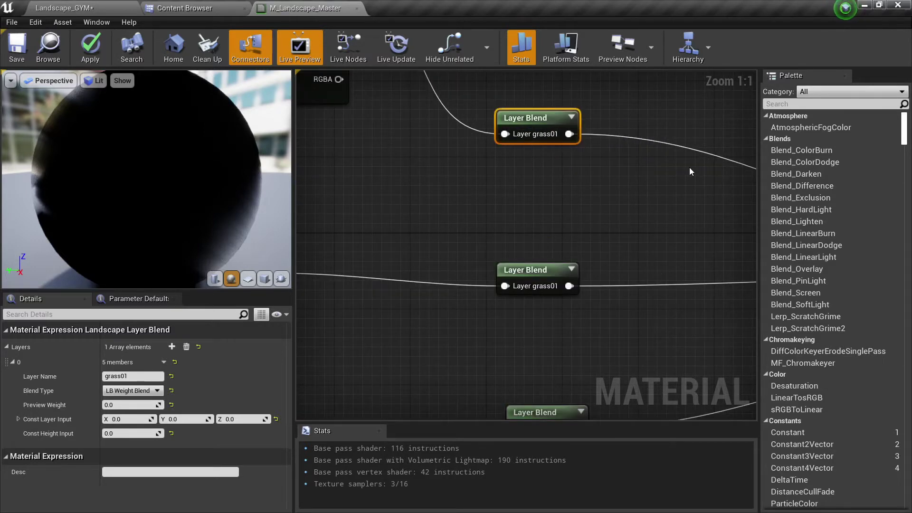
scroll(591, 225, "down", 1)
scroll(525, 148, "down", 4)
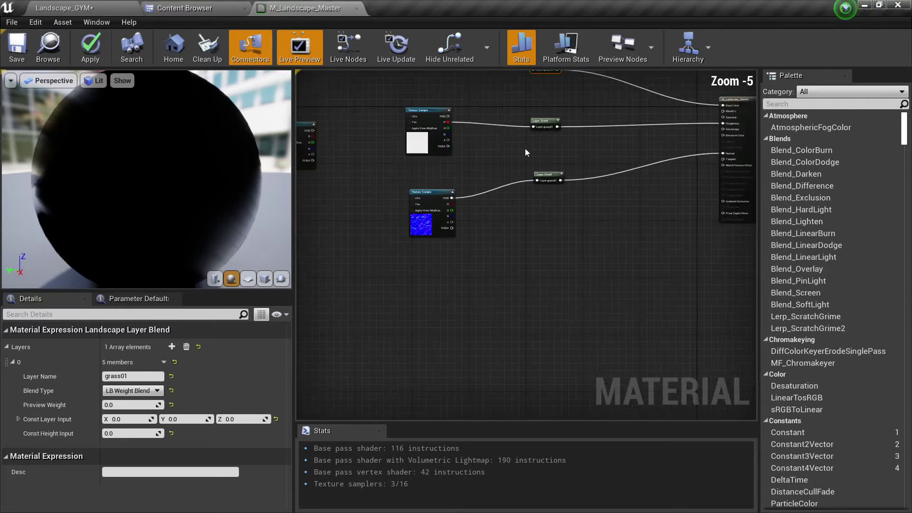
scroll(525, 148, "up", 4)
scroll(547, 322, "down", 3)
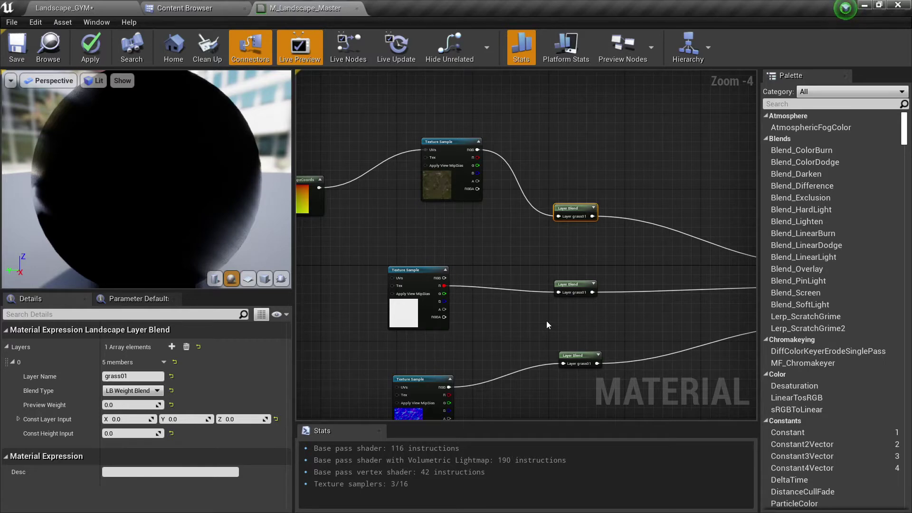
Add a MakeMaterialAttributes node and place it just before the M_Landscape_Master output node
right_click_drag(503, 255, 427, 261)
scroll(614, 238, "down", 1)
left_click(480, 197)
right_click(497, 168)
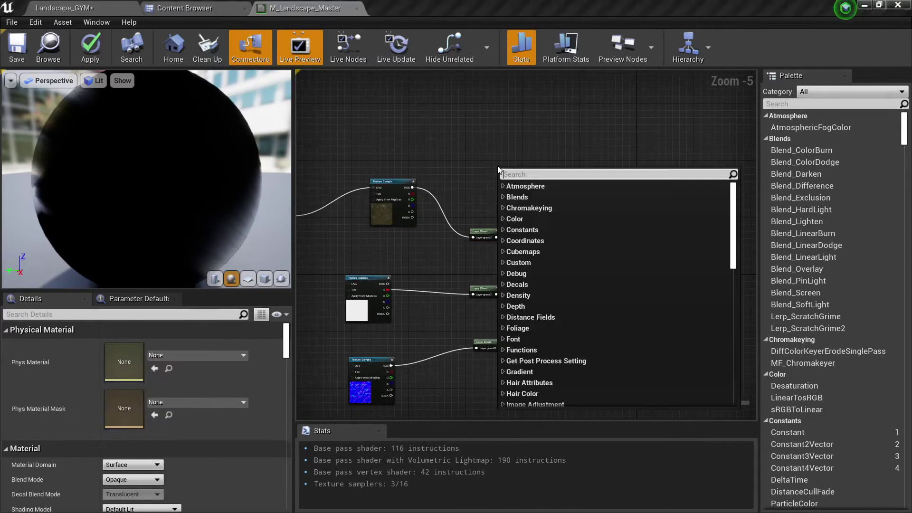
type("m")
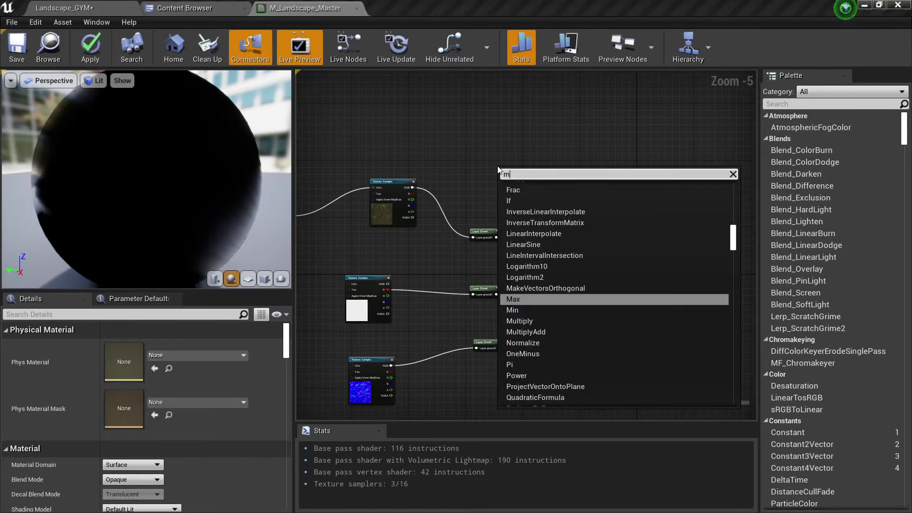
type("akemate")
key("Return")
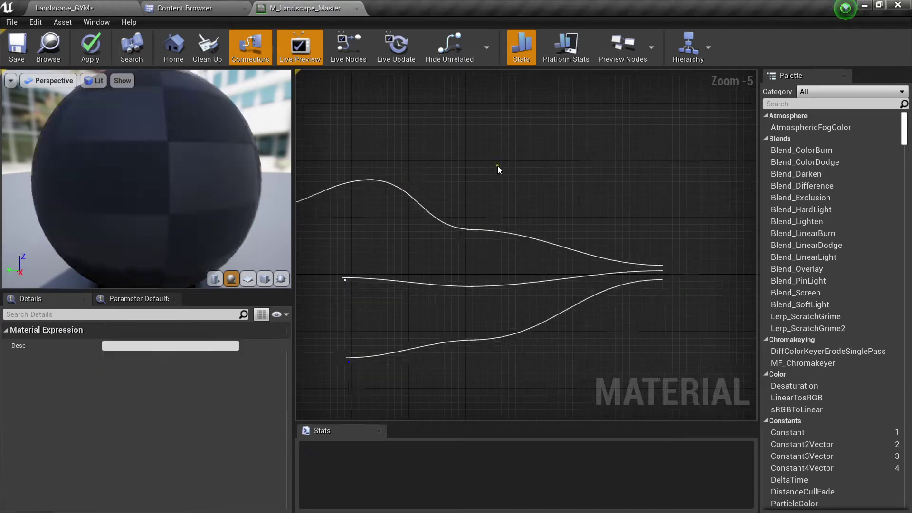
left_click_drag(521, 176, 628, 263)
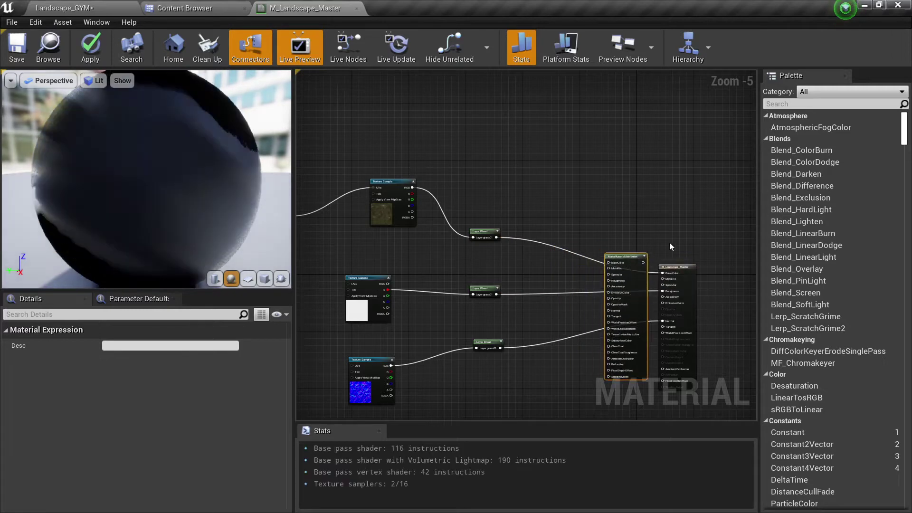
Compare the input pins of MakeMaterialAttributes with those of the M_Landscape_Master output node
right_click_drag(668, 242, 446, 125)
scroll(434, 126, "up", 5)
right_click_drag(401, 159, 465, 83)
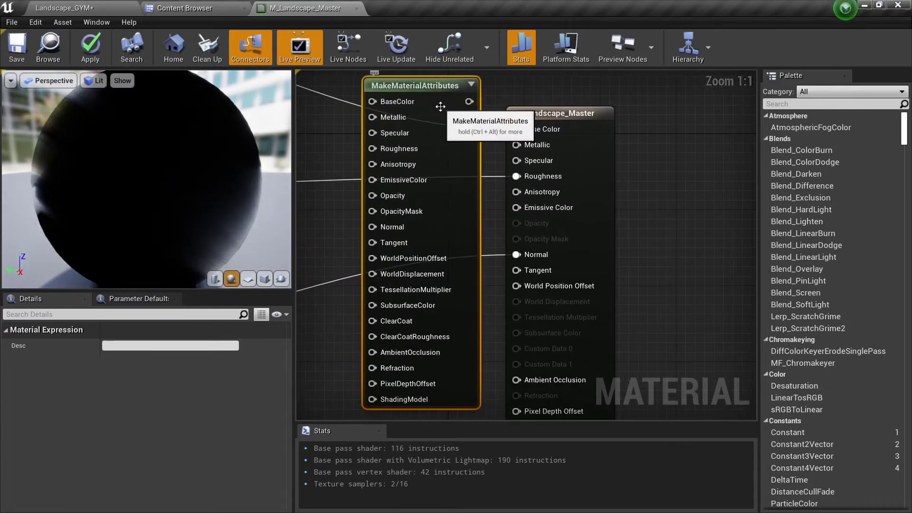
left_click_drag(441, 111, 447, 142)
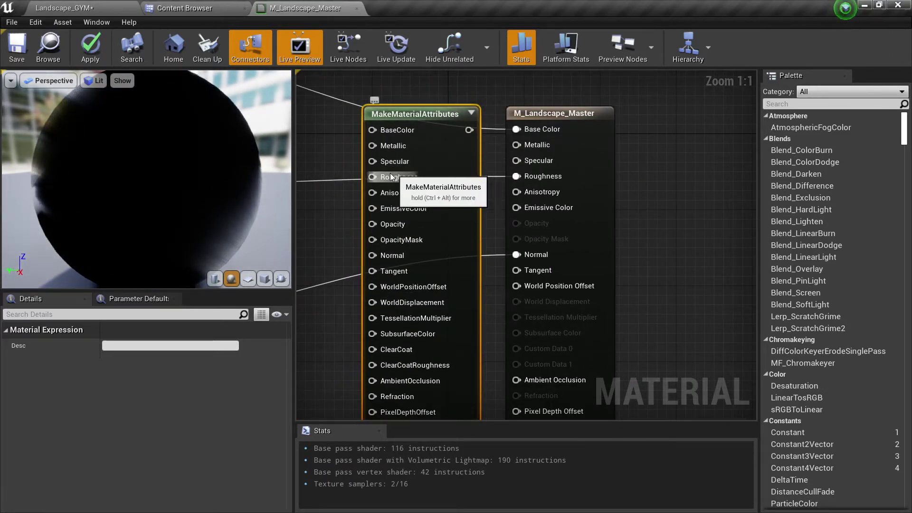
right_click_drag(337, 261, 349, 198)
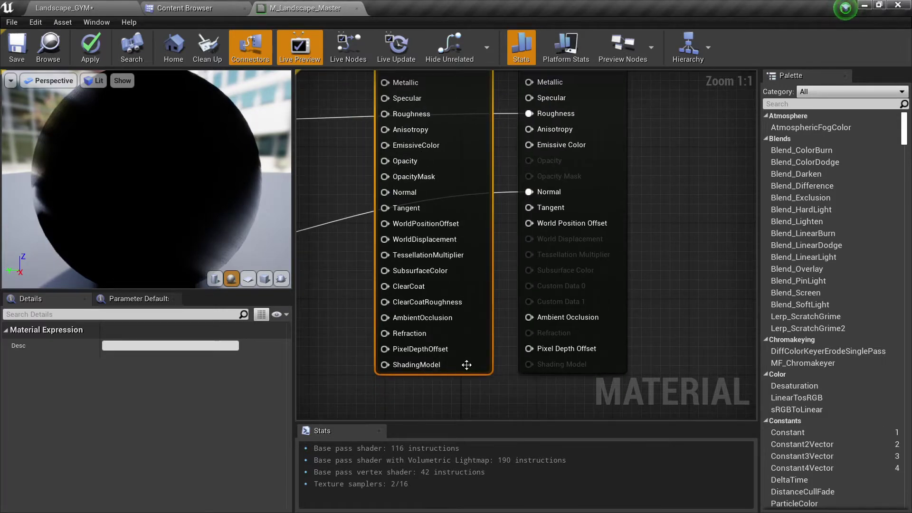
scroll(441, 156, "down", 2)
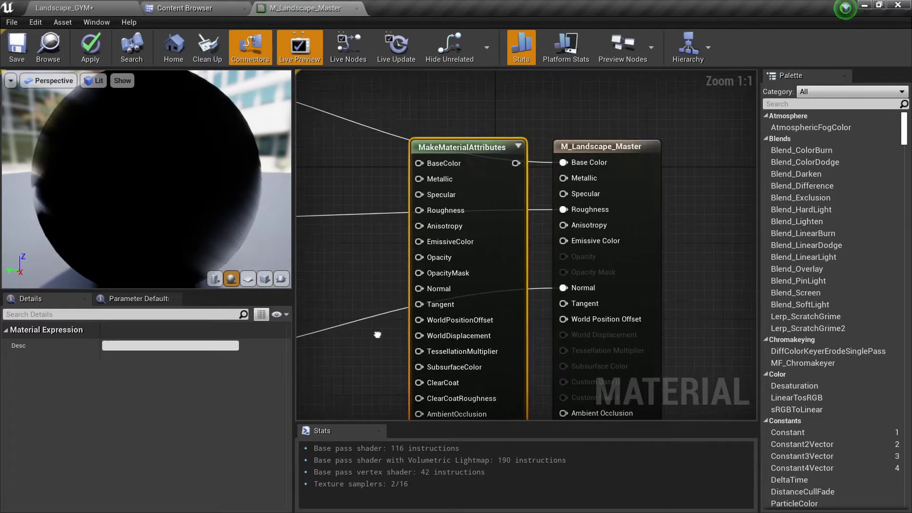
left_click_drag(446, 197, 425, 218)
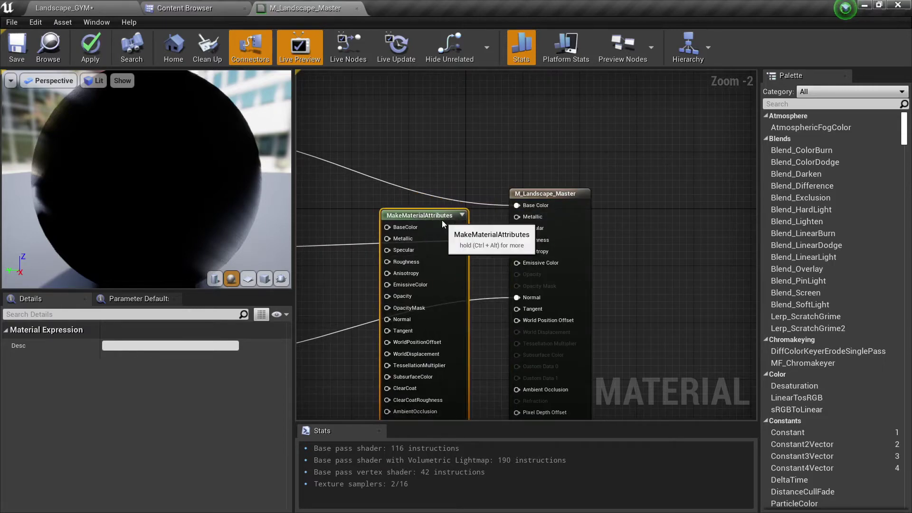
scroll(658, 187, "down", 4)
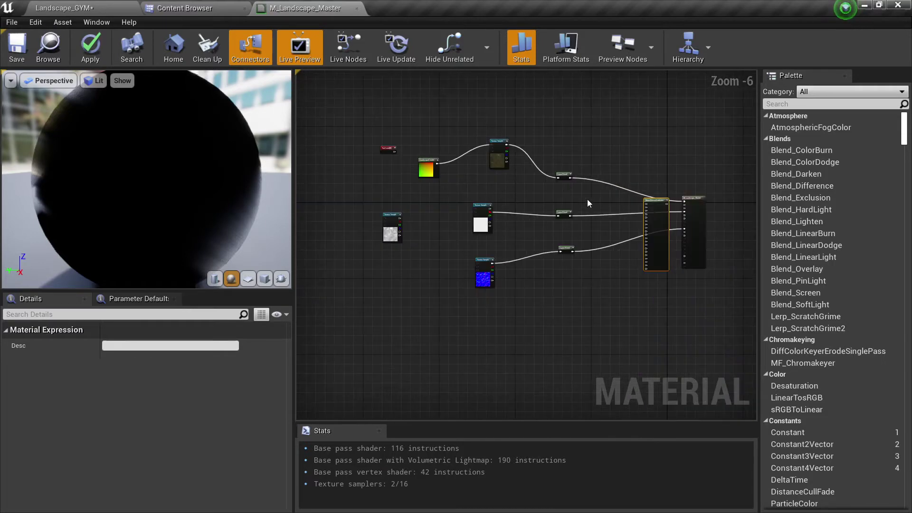
Delete the roughness and normal Layer Blend nodes and move the remaining Layer Blend further from the color Texture Sample
scroll(563, 179, "up", 2)
left_click_drag(586, 209, 582, 345)
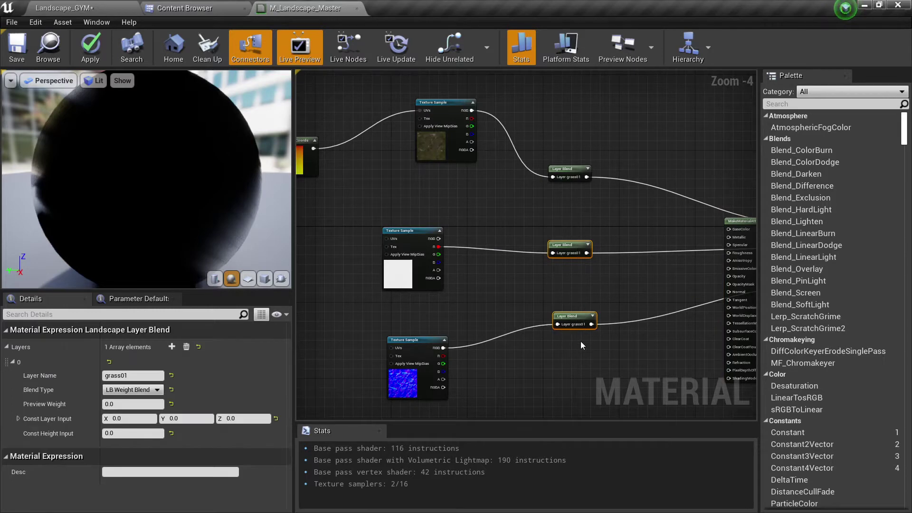
key("Delete")
right_click_drag(594, 187, 540, 213)
left_click_drag(523, 197, 574, 174)
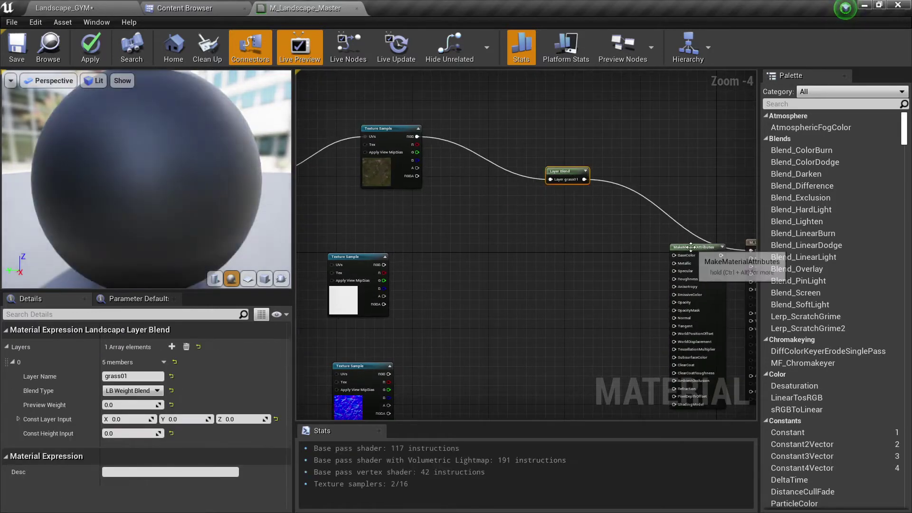
Move MakeMaterialAttributes closer to the texture samples and connect the color Texture Sample's RGB output to its BaseColor input
left_click_drag(691, 247, 454, 205)
scroll(477, 206, "down", 2)
scroll(516, 213, "up", 4)
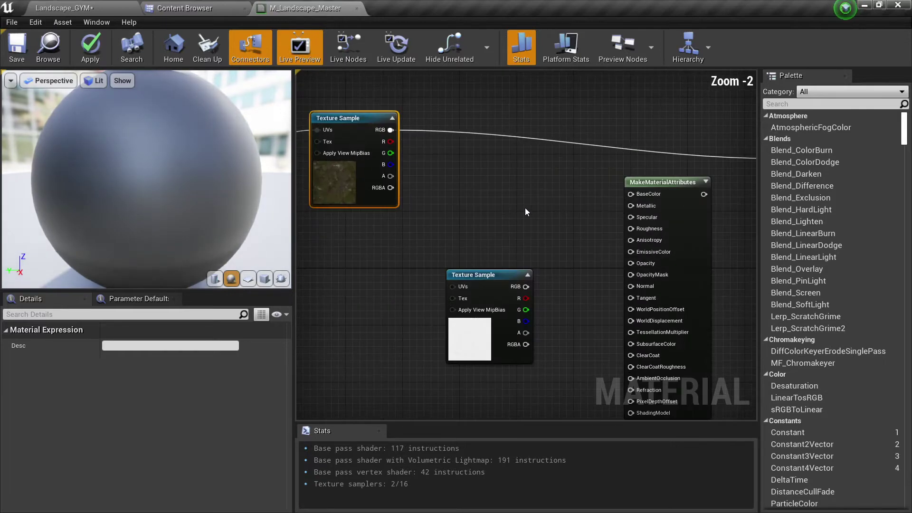
left_click_drag(658, 185, 630, 179)
left_click_drag(388, 134, 404, 144)
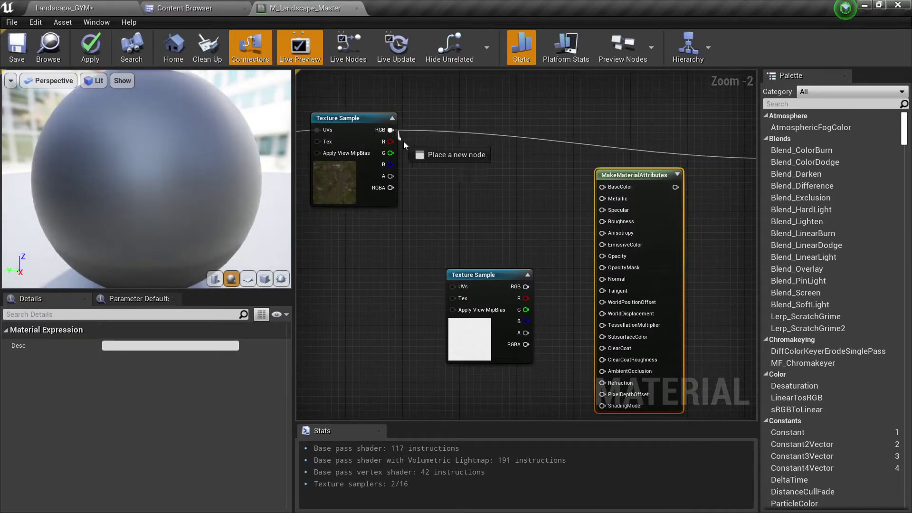
left_click_drag(605, 187, 606, 187)
Reposition the roughness Texture Sample and connect its R output to the Roughness input of MakeMaterialAttributes
left_click_drag(500, 277, 391, 271)
right_click_drag(465, 254, 515, 117)
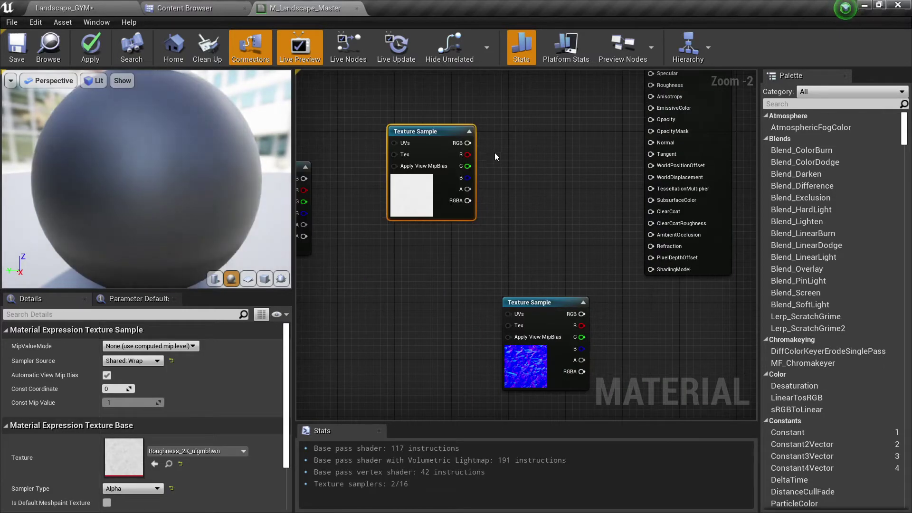
right_click_drag(507, 166, 484, 222)
left_click_drag(444, 211, 485, 220)
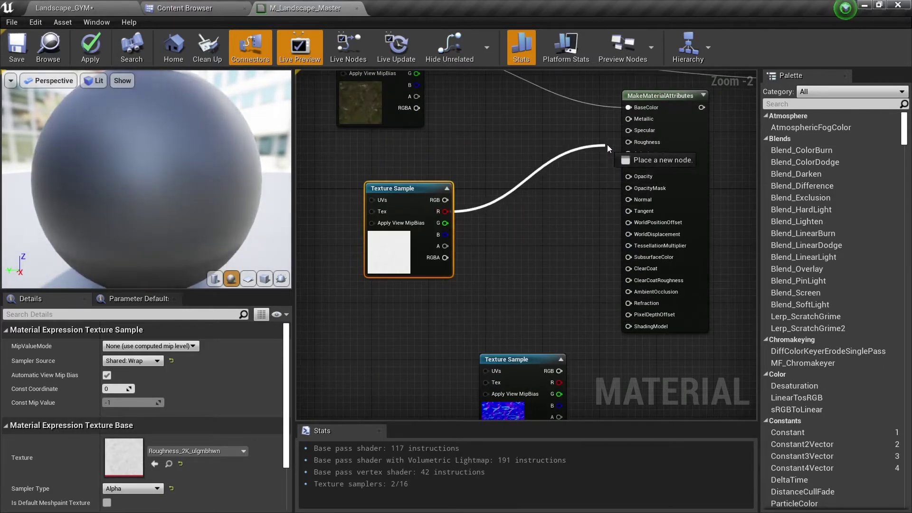
left_click_drag(607, 145, 446, 212)
right_click_drag(460, 236, 554, 198)
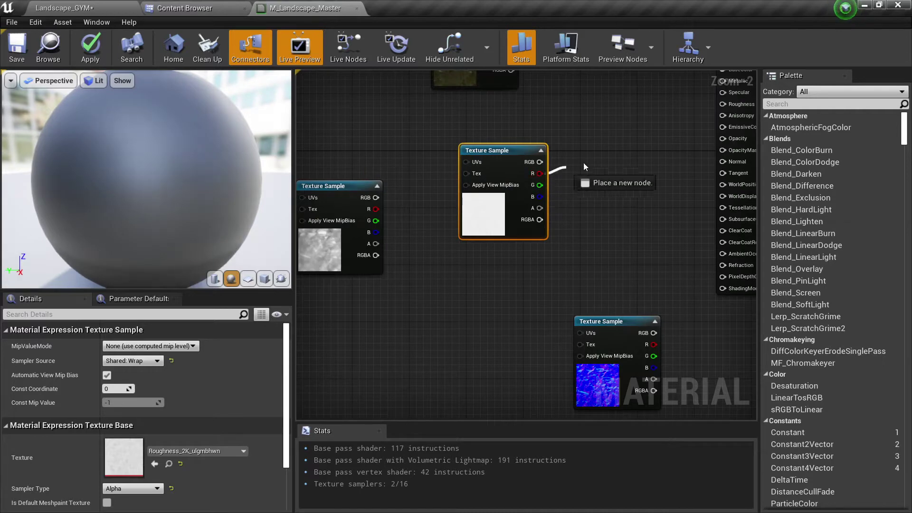
left_click_drag(723, 107, 723, 104)
Stack the normal Texture Sample above the roughness one and connect its RGB output to the Normal input of MakeMaterialAttributes
left_click_drag(512, 226, 492, 333)
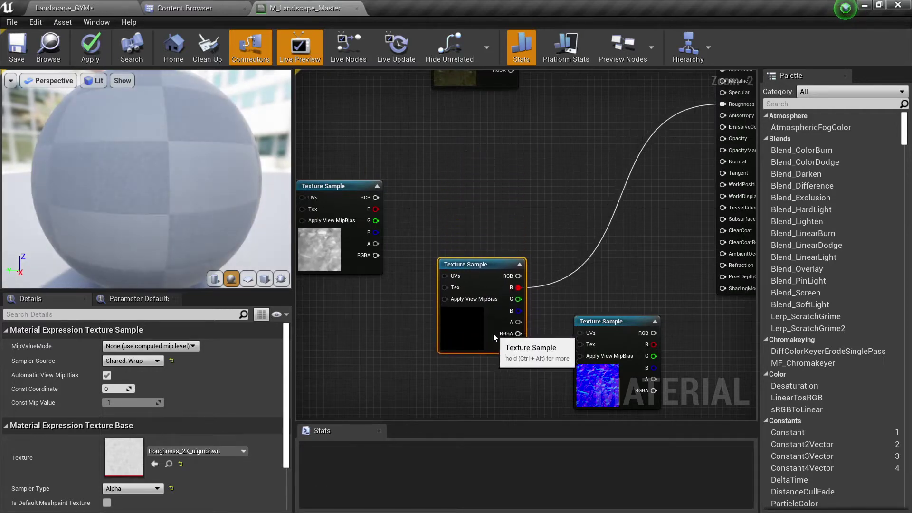
left_click_drag(610, 375, 483, 208)
right_click_drag(483, 208, 382, 303)
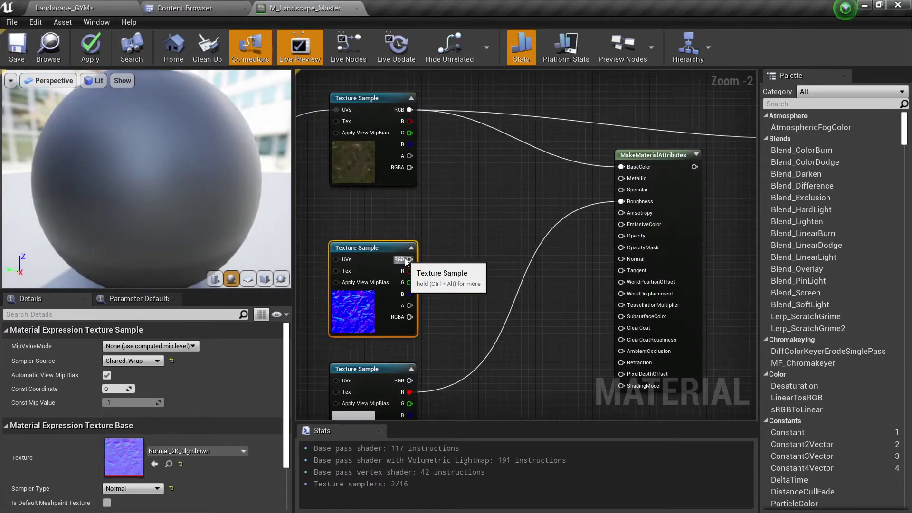
left_click_drag(410, 259, 558, 275)
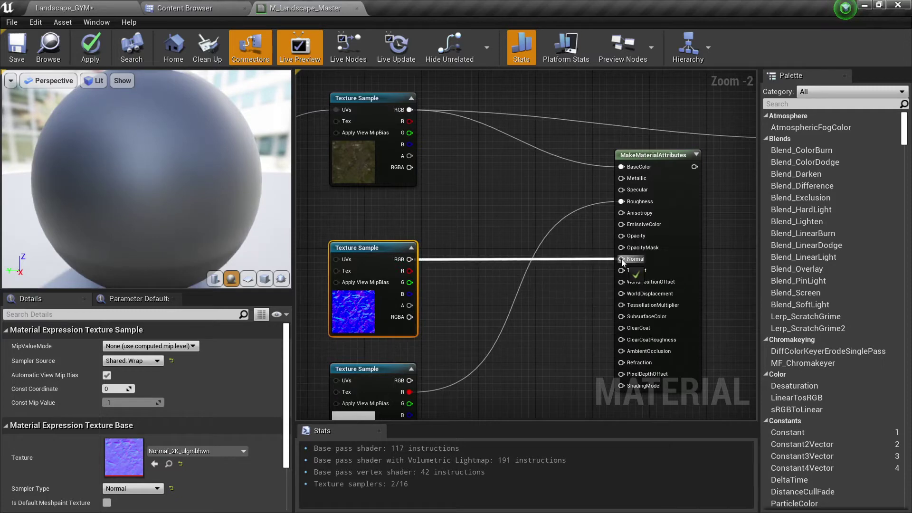
left_click_drag(621, 258, 621, 258)
Move the unconnected displacement Texture Sample aside and connect LandscapeCoords to the UVs inputs of the normal and roughness Texture Samples
scroll(586, 246, "down", 2)
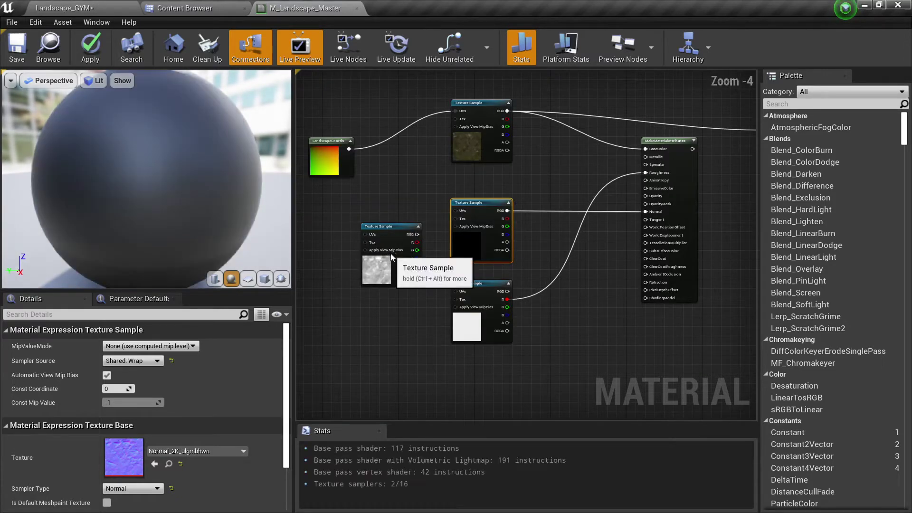
left_click_drag(390, 252, 324, 310)
left_click(338, 161)
right_click_drag(383, 180, 477, 166)
scroll(476, 166, "up", 2)
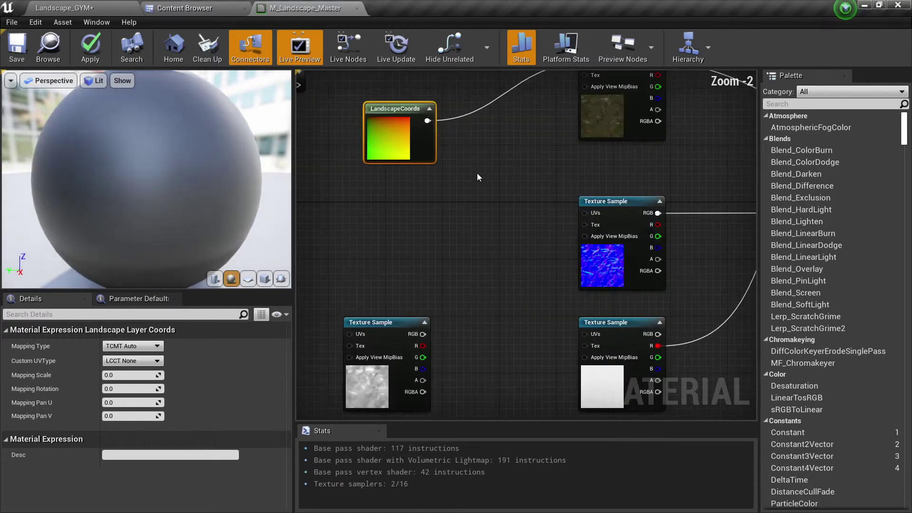
left_click_drag(432, 121, 467, 158)
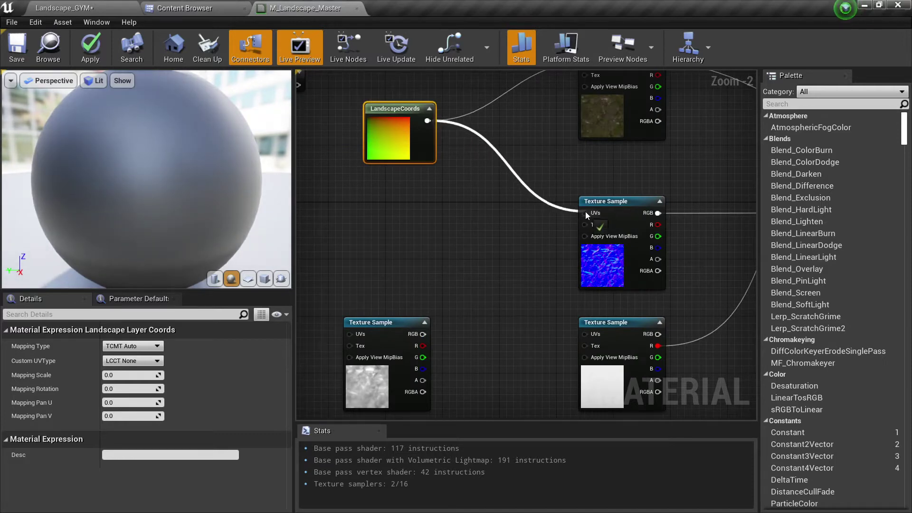
left_click_drag(585, 212, 585, 213)
left_click_drag(427, 121, 589, 334)
Lower LandscapeCoords and move it farther from the Texture Samples, with the TexCoord node placed just above it
right_click_drag(448, 262, 546, 364)
scroll(546, 365, "down", 1)
left_click_drag(382, 201, 428, 189)
scroll(427, 209, "up", 3)
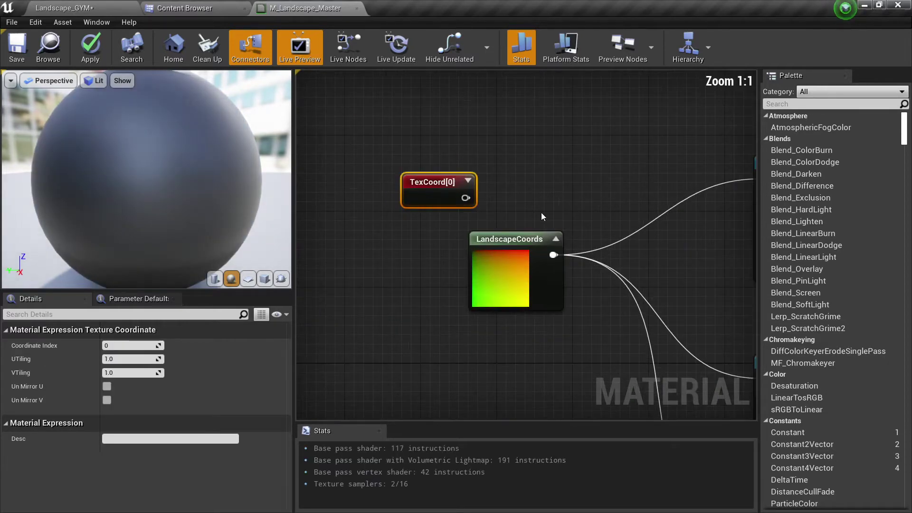
right_click_drag(540, 213, 512, 156)
scroll(437, 149, "down", 1)
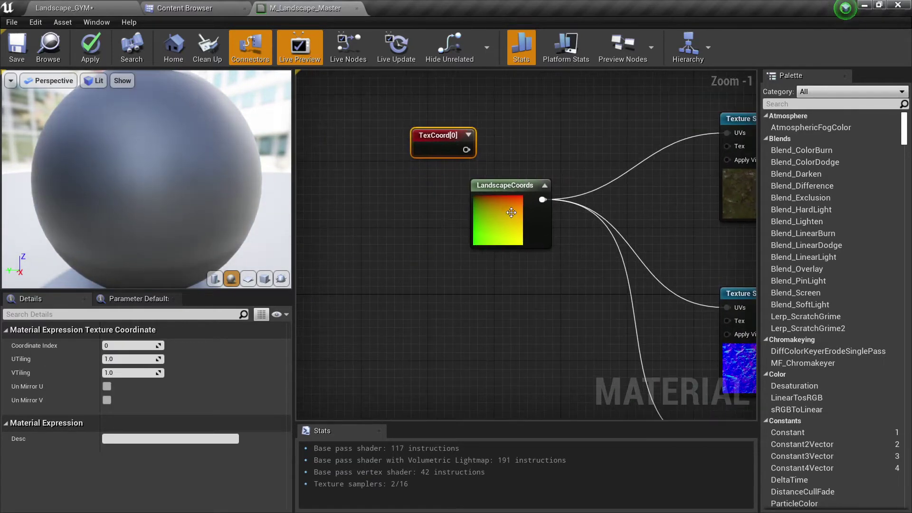
left_click_drag(502, 216, 509, 304)
left_click_drag(447, 138, 410, 212)
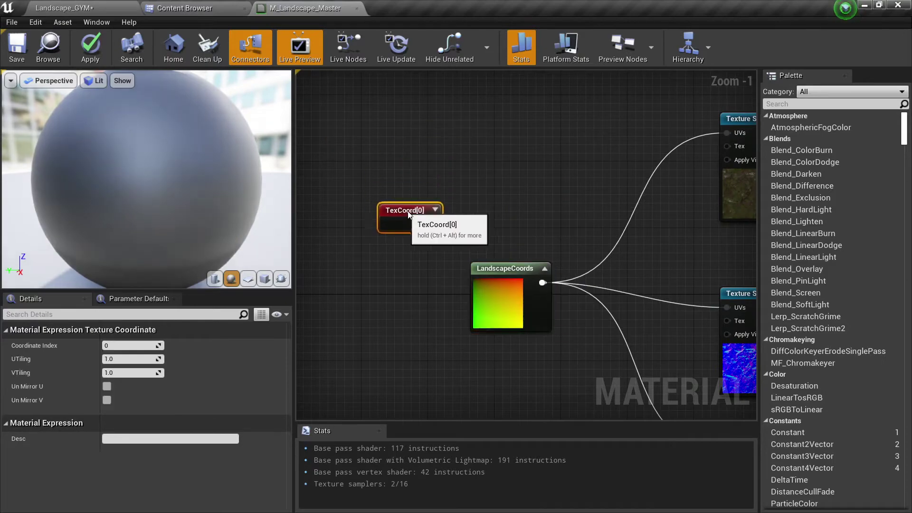
scroll(391, 173, "down", 3)
left_click(400, 197)
right_click_drag(446, 201, 555, 248)
left_click_drag(500, 242, 376, 250)
Review the wiring from LandscapeCoords to the color, normal and roughness Texture Samples
right_click_drag(503, 181, 334, 256)
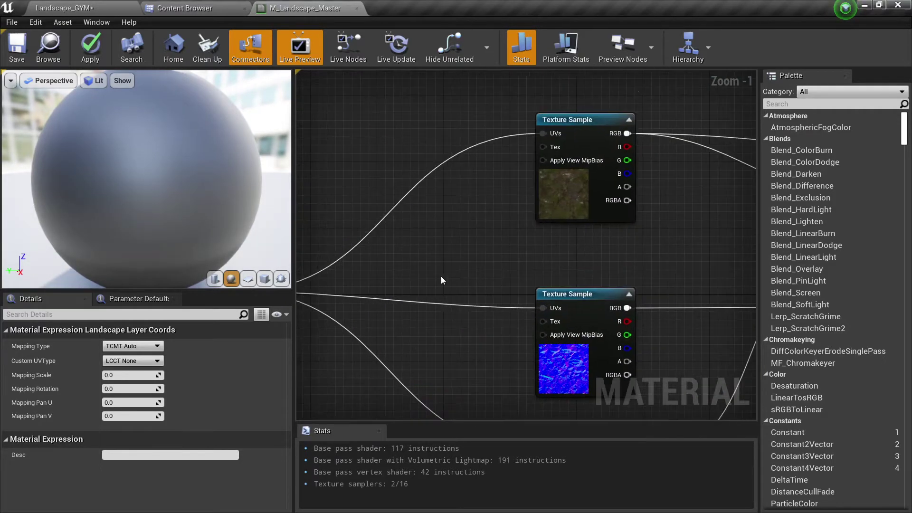
right_click_drag(557, 265, 533, 153)
scroll(518, 164, "down", 2)
right_click_drag(427, 190, 586, 232)
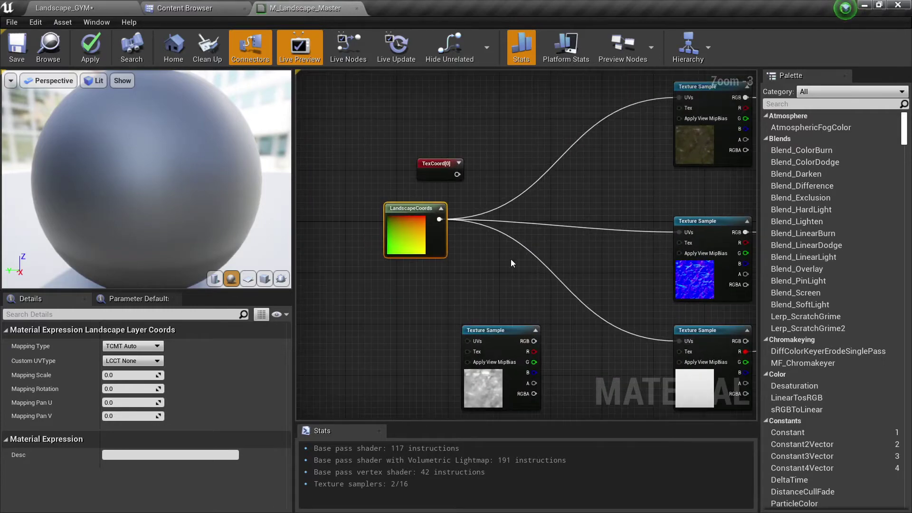
right_click_drag(511, 259, 411, 238)
scroll(379, 241, "down", 2)
scroll(406, 223, "up", 4)
scroll(407, 222, "down", 3)
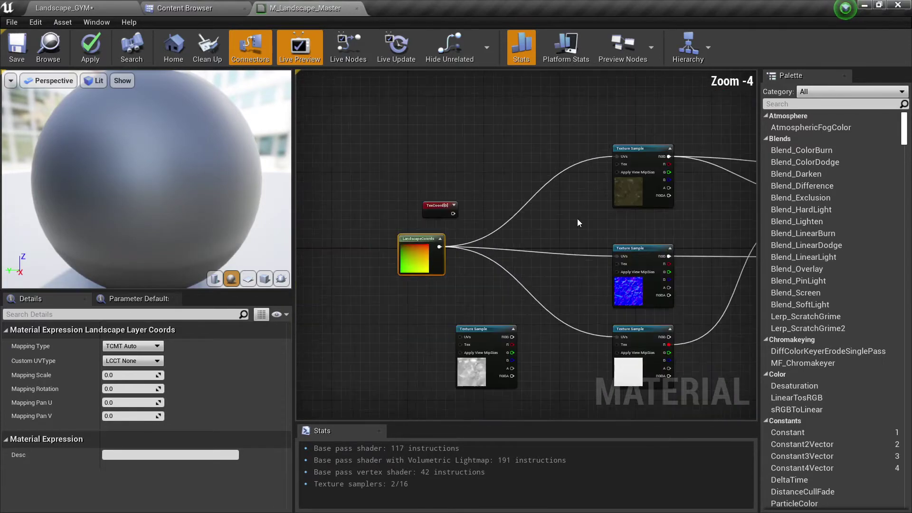
Connect the MakeMaterialAttributes output to Layer Blend's grass01 input and move Layer Blend in line with that output
right_click_drag(577, 218, 356, 200)
left_click(559, 188)
right_click_drag(559, 188, 491, 184)
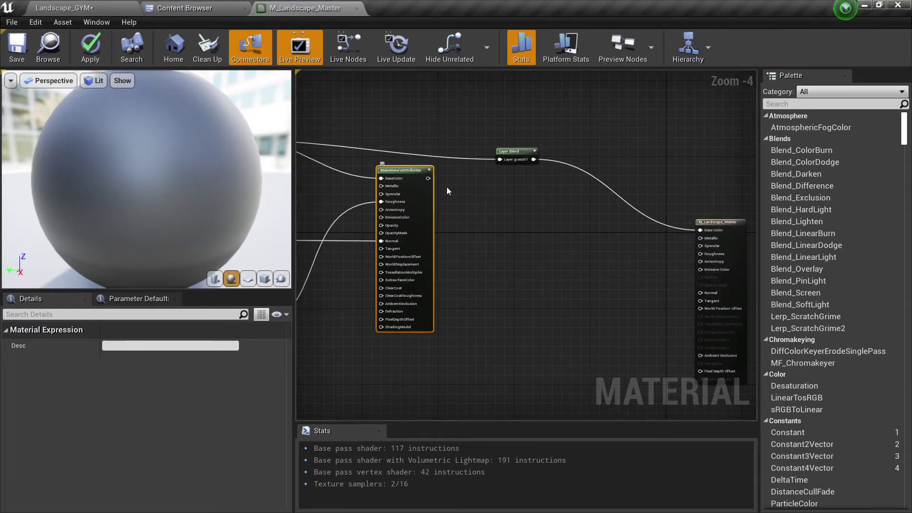
scroll(483, 162, "up", 3)
left_click(542, 146)
right_click_drag(463, 152, 655, 195)
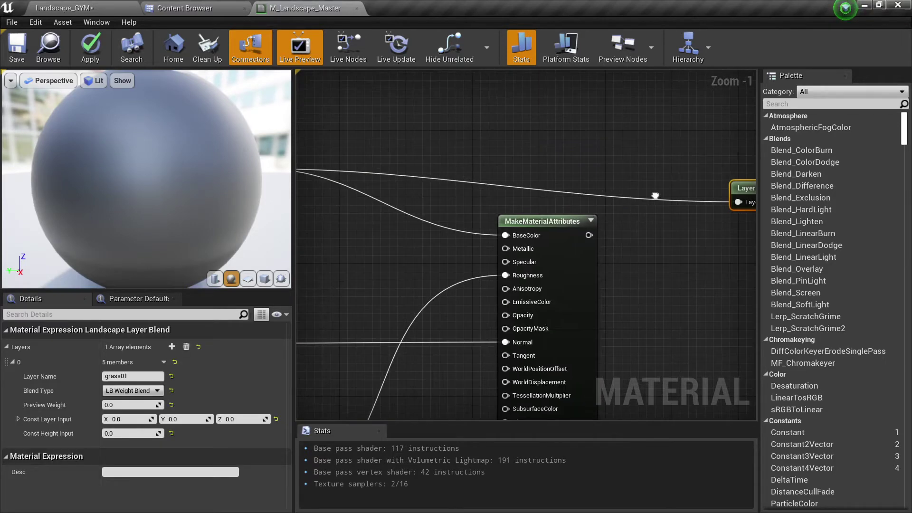
right_click_drag(633, 245, 545, 247)
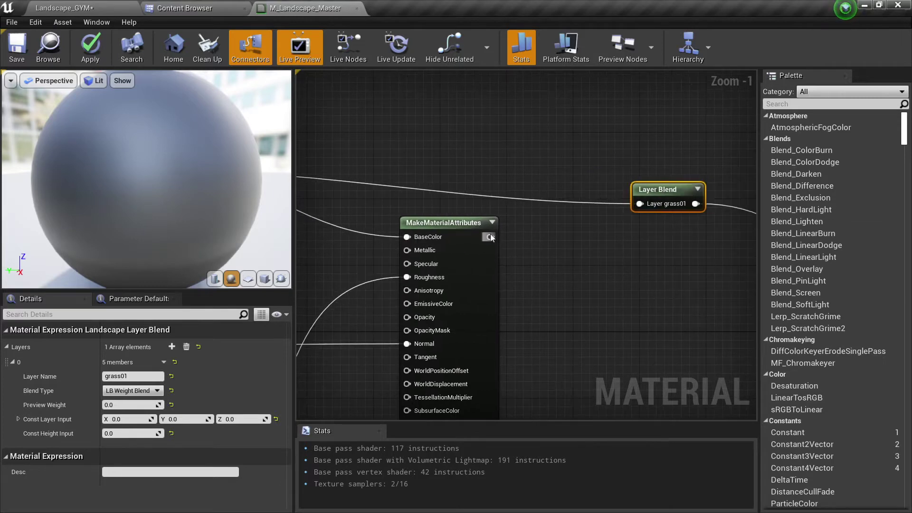
left_click_drag(490, 237, 641, 204)
right_click_drag(646, 202, 454, 222)
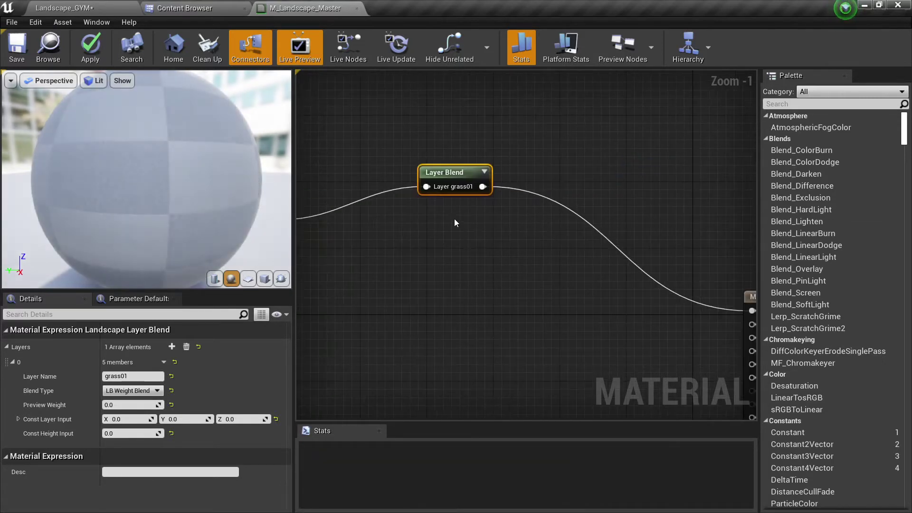
left_click_drag(458, 181, 474, 215)
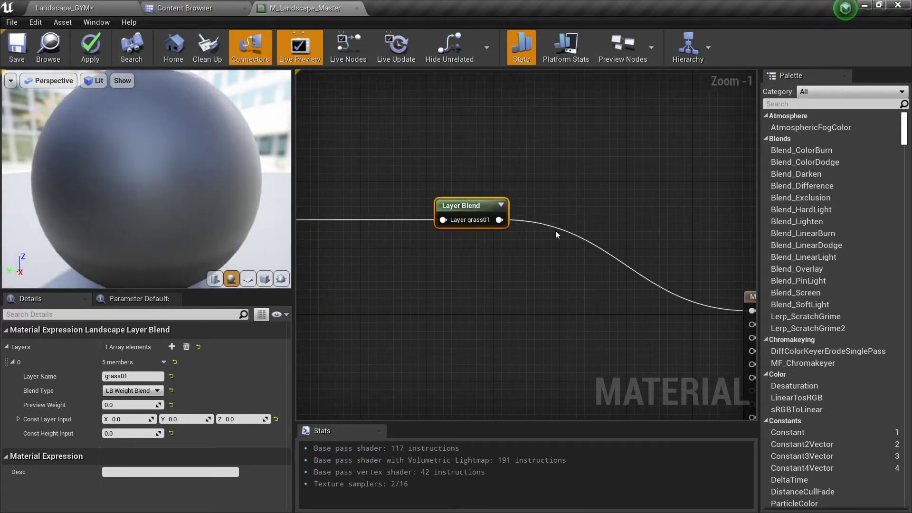
Apply the changes to the M_Landscape_Master material and save it
right_click_drag(482, 283, 535, 246)
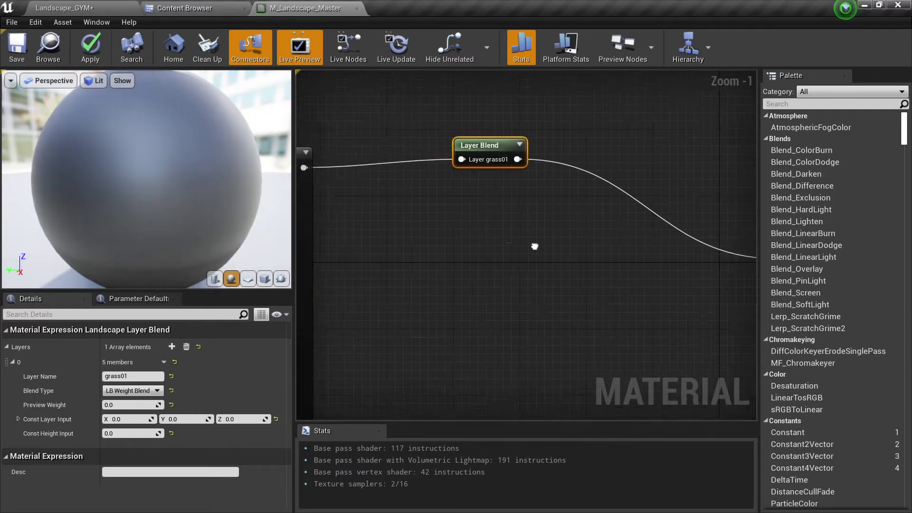
scroll(491, 239, "down", 3)
left_click_drag(345, 255, 344, 254)
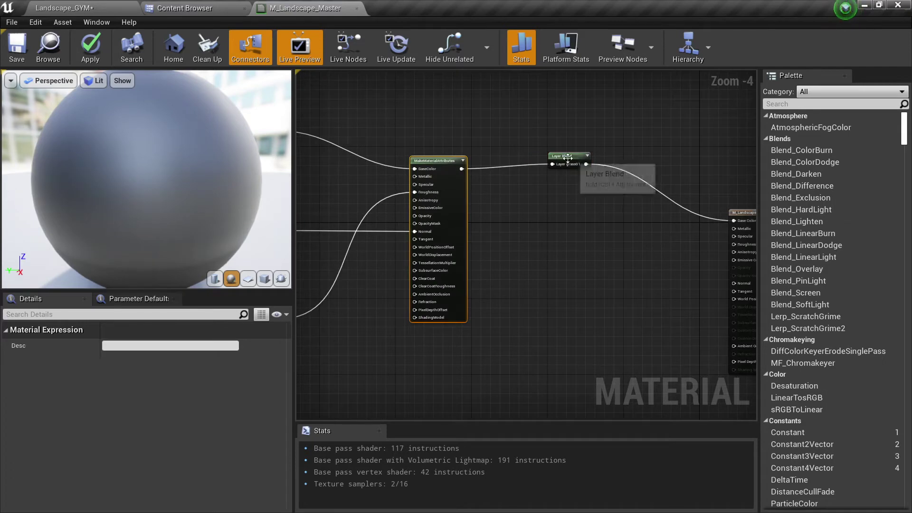
left_click(573, 158)
right_click_drag(623, 221, 507, 199)
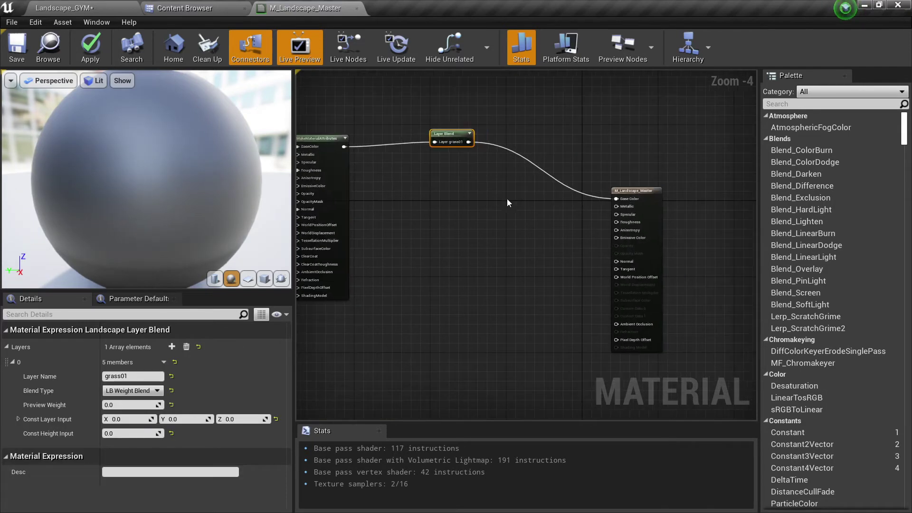
left_click(97, 59)
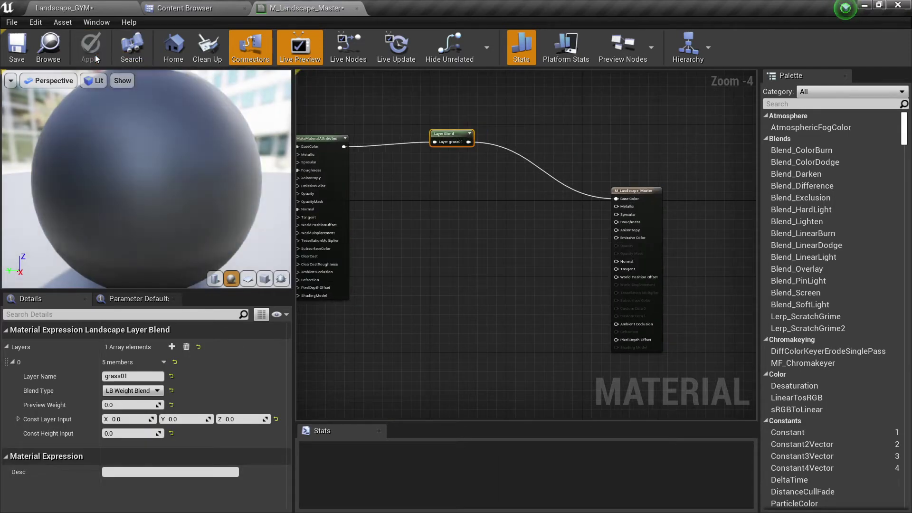
left_click(15, 48)
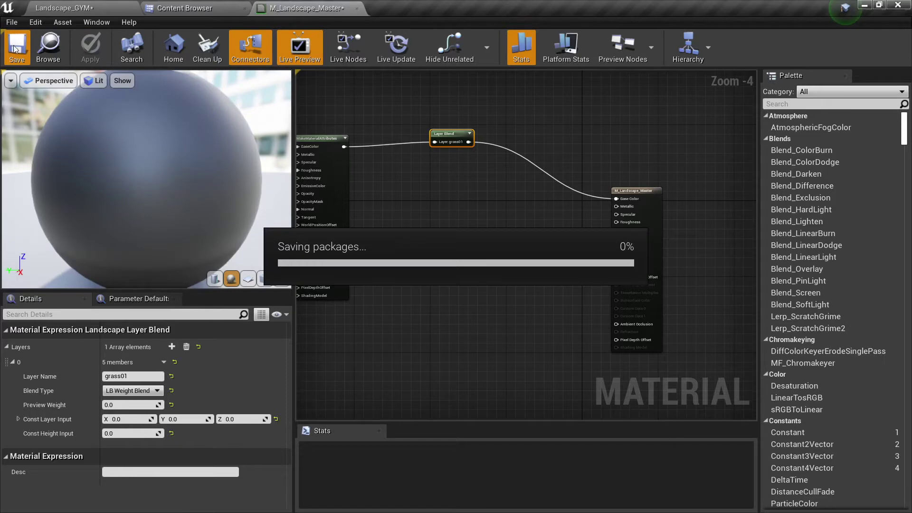
Inspect the lit terrain in the Landscape_GYM level and look over the whole M_Landscape_Master node graph
left_click(99, 5)
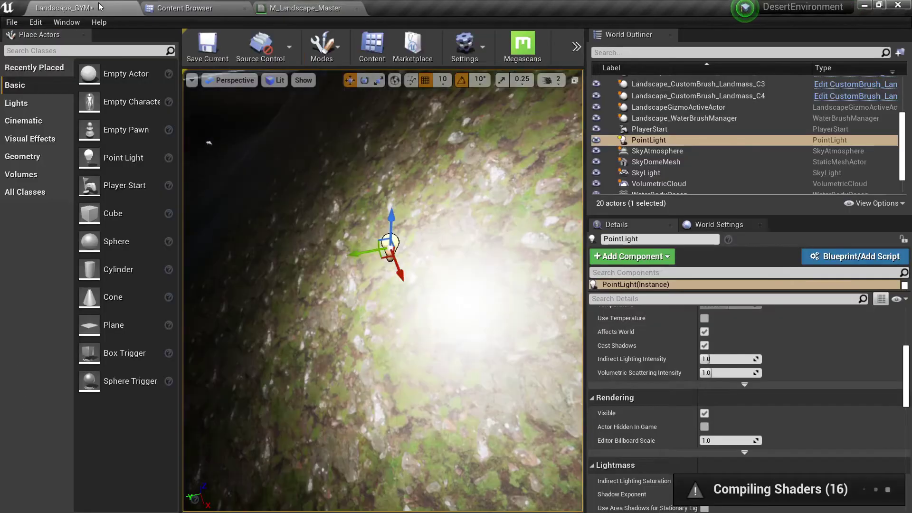
right_click_drag(376, 249, 413, 195)
right_click_drag(387, 313, 463, 349)
left_click_drag(471, 353, 548, 372)
right_click_drag(431, 346, 630, 256)
left_click(304, 8)
scroll(631, 256, "down", 4)
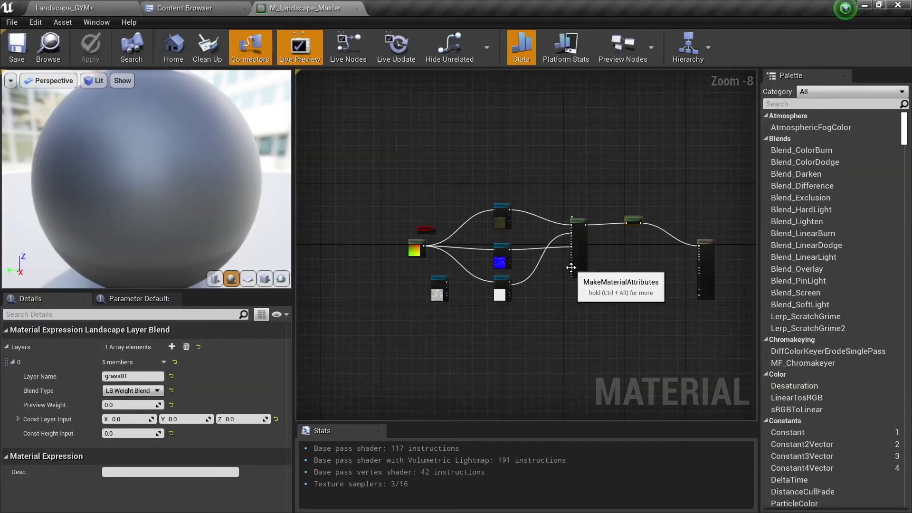
left_click(83, 8)
Open the Megascans Surfaces folder in the Content Browser and filter the assets to material instances
left_click(184, 9)
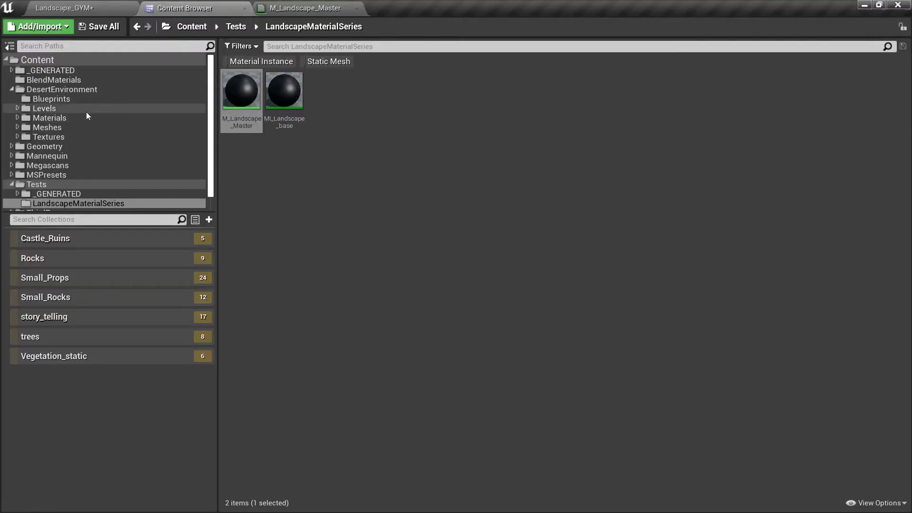
left_click(65, 166)
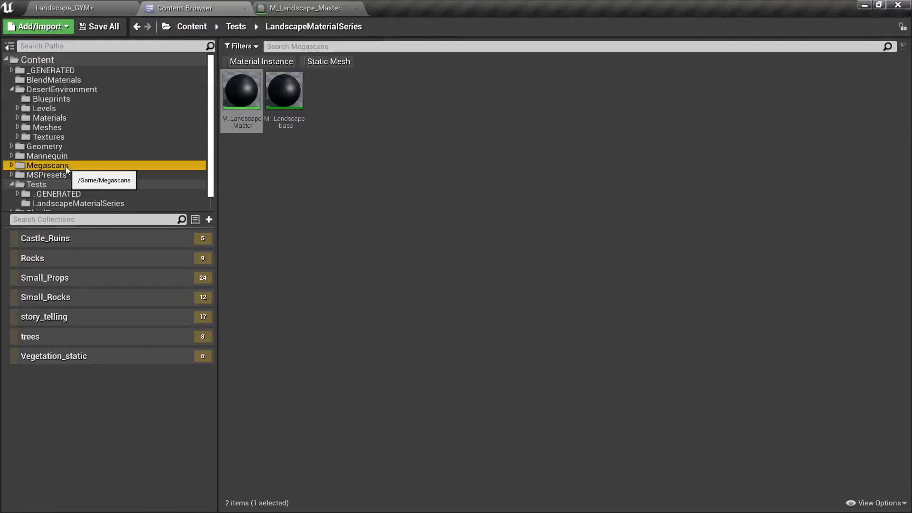
left_click(274, 62)
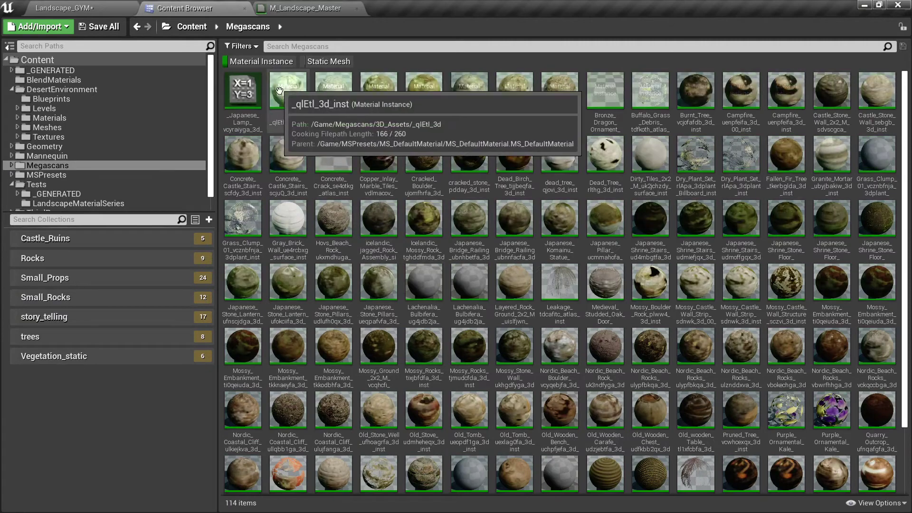
left_click(379, 221)
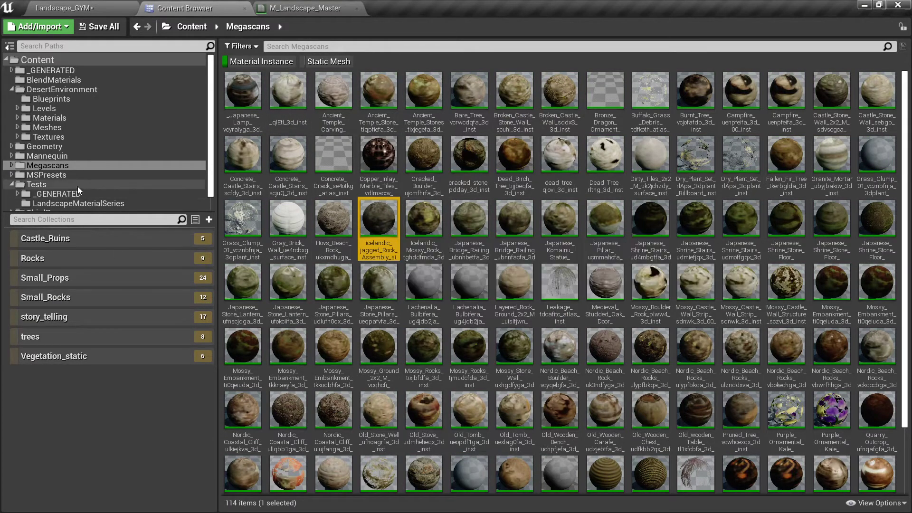
scroll(77, 186, "down", 1)
left_click(10, 150)
left_click(59, 187)
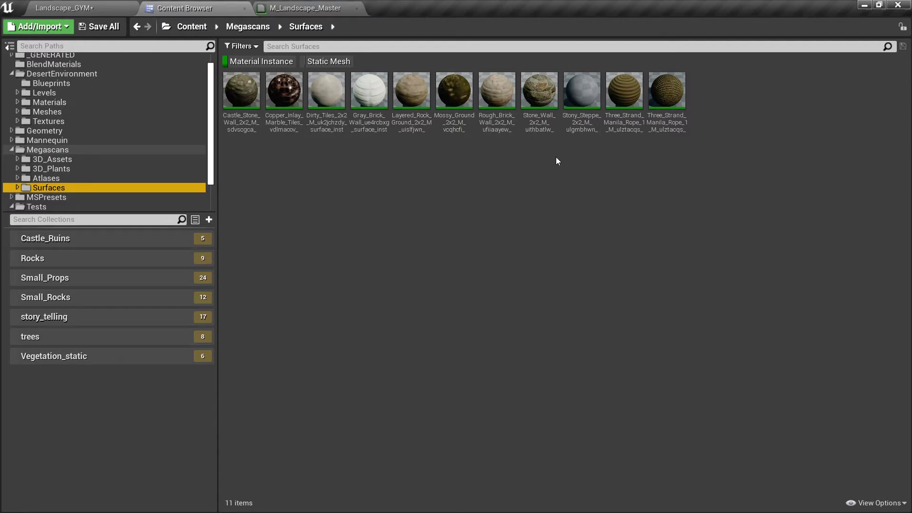
Go to the folder of the Layered_Rock_Ground_2x2_M material instance and remove the Material Instance filter
left_click(409, 116)
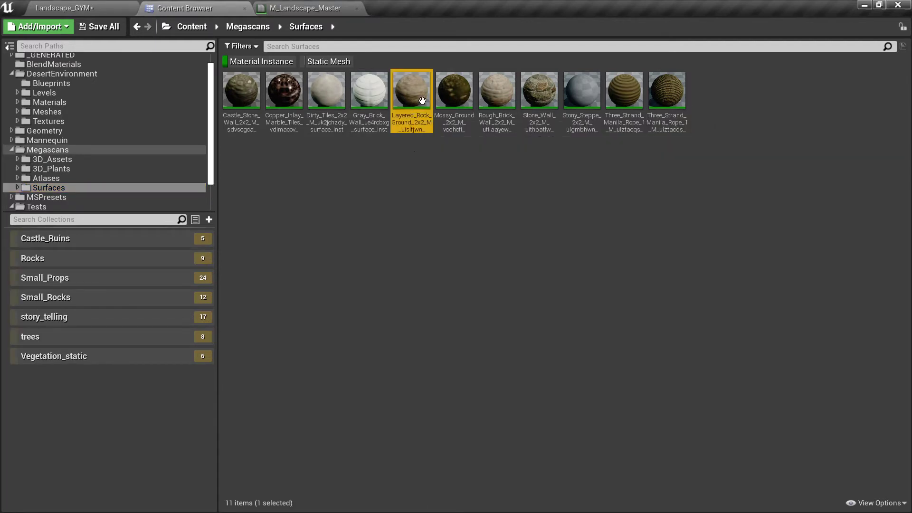
left_click(418, 162)
left_click(412, 100)
key("ctrl+b")
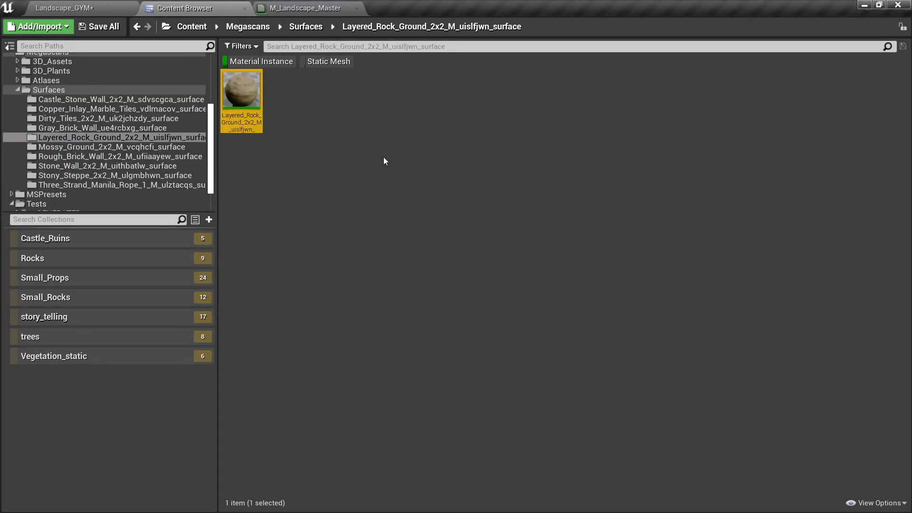
left_click(264, 63)
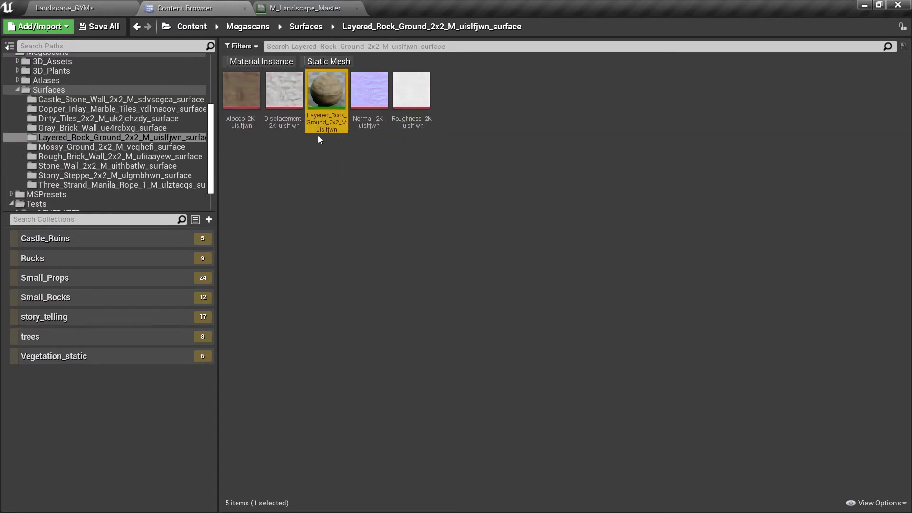
Preview the layered rock's normal and albedo textures, close them and return to the M_Landscape_Master graph
double_click(367, 97)
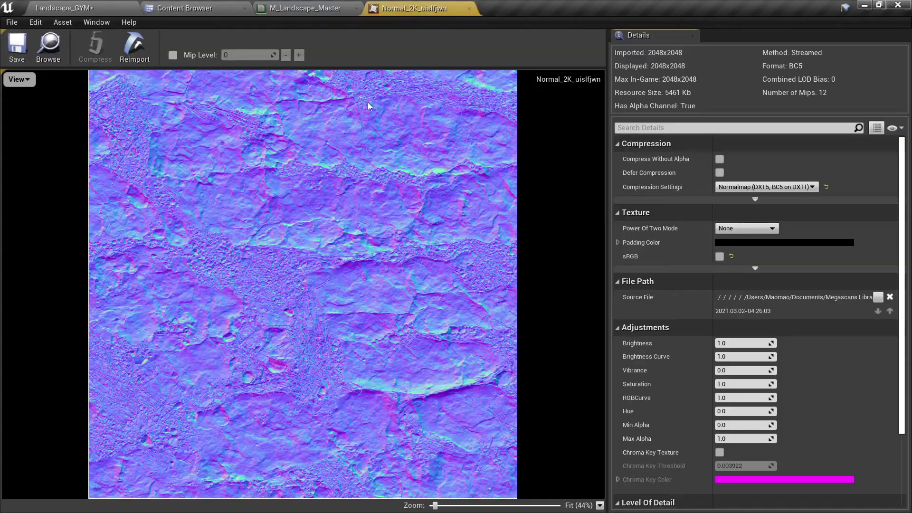
middle_click(413, 4)
left_click(209, 8)
double_click(239, 90)
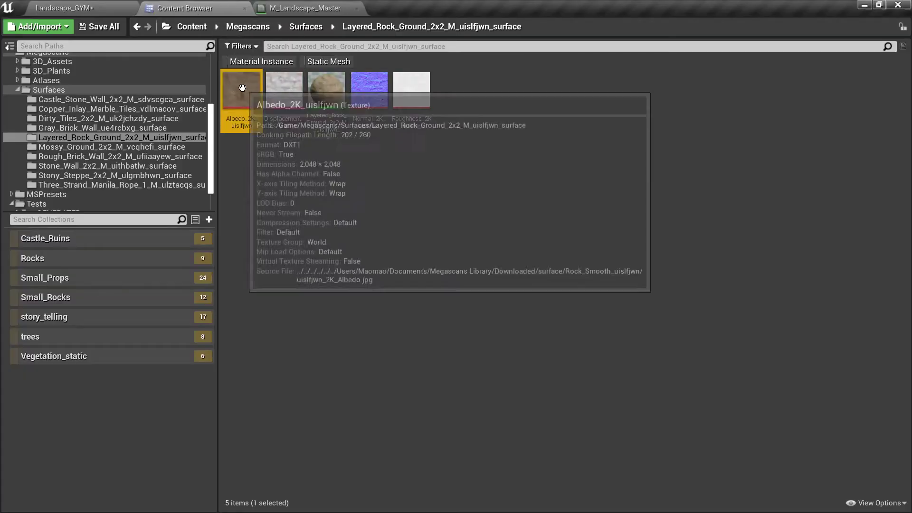
middle_click(420, 6)
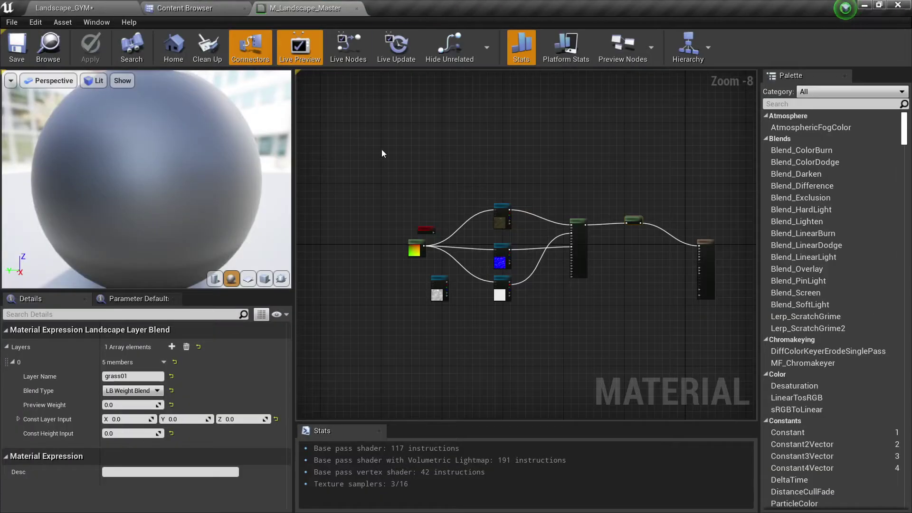
Add the layered rock's albedo, normal, roughness and displacement textures to the M_Landscape_Master graph as Texture Samples
scroll(605, 218, "up", 5)
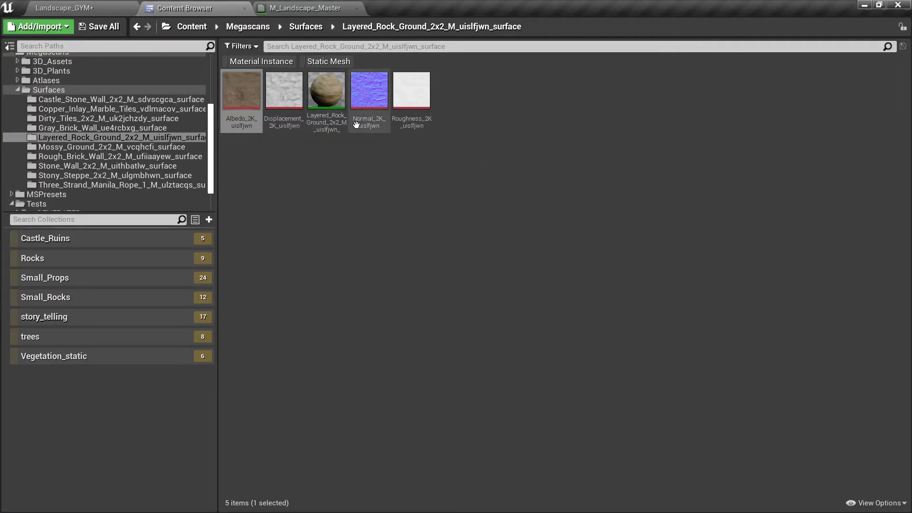
left_click(369, 93, "ctrl")
left_click(407, 124, "ctrl")
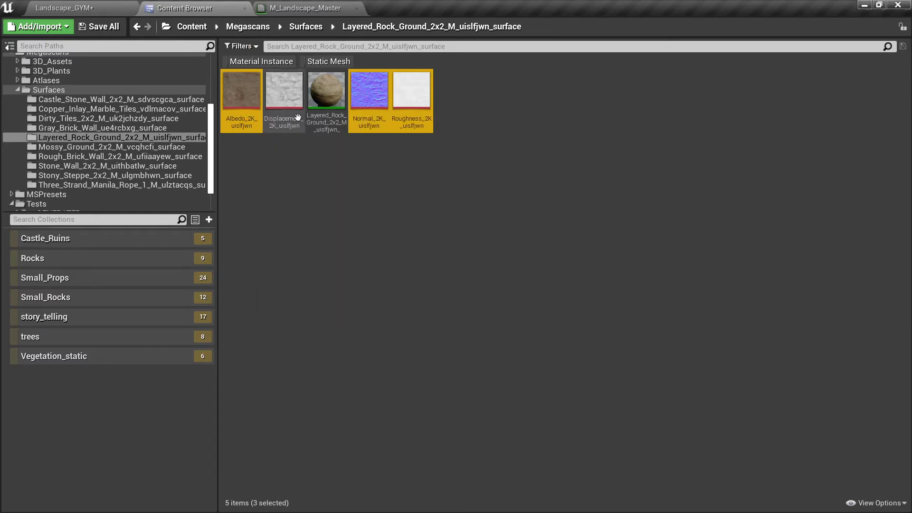
left_click(284, 95, "ctrl")
left_click_drag(284, 95, 592, 258)
scroll(511, 212, "down", 3)
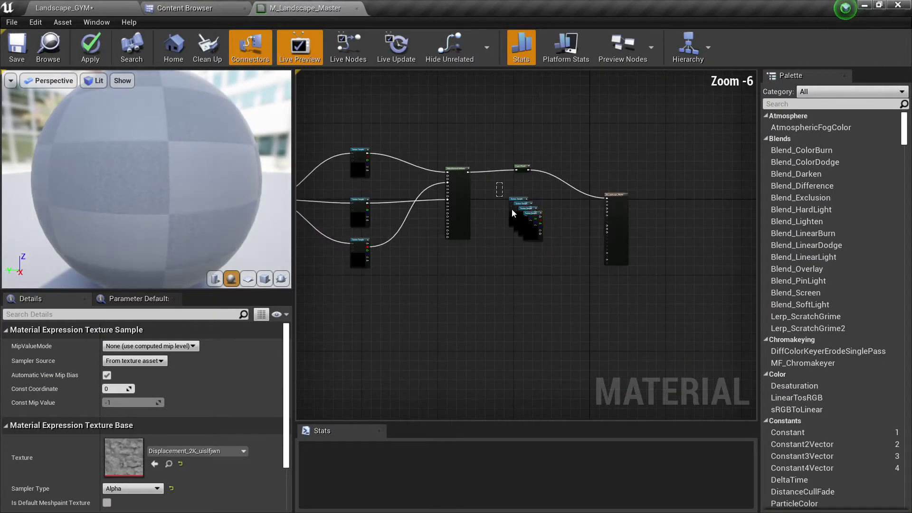
Move the four layered rock texture samples below the grass nodes and set their sampler source to Shared: Wrap
left_click_drag(534, 238, 324, 358)
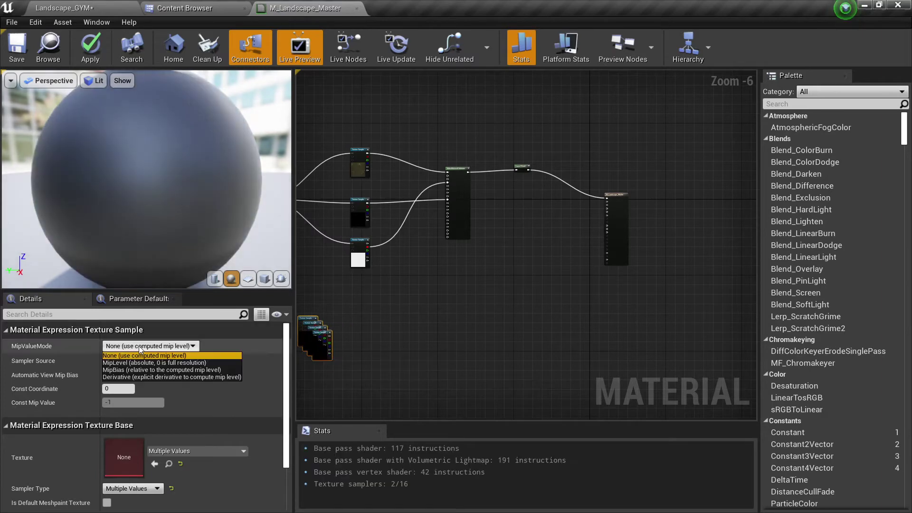
left_click(135, 360)
left_click(126, 372)
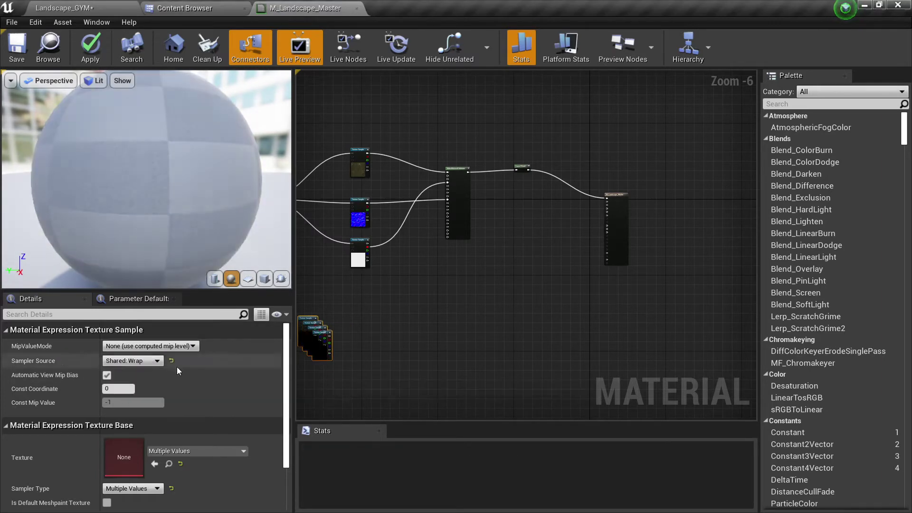
Add a TexCoord and a Multiply node beside LandscapeCoords, moving LandscapeCoords down to make room
right_click_drag(486, 207, 604, 160)
right_click_drag(396, 153, 482, 219)
scroll(460, 213, "up", 5)
left_click_drag(475, 153, 408, 153)
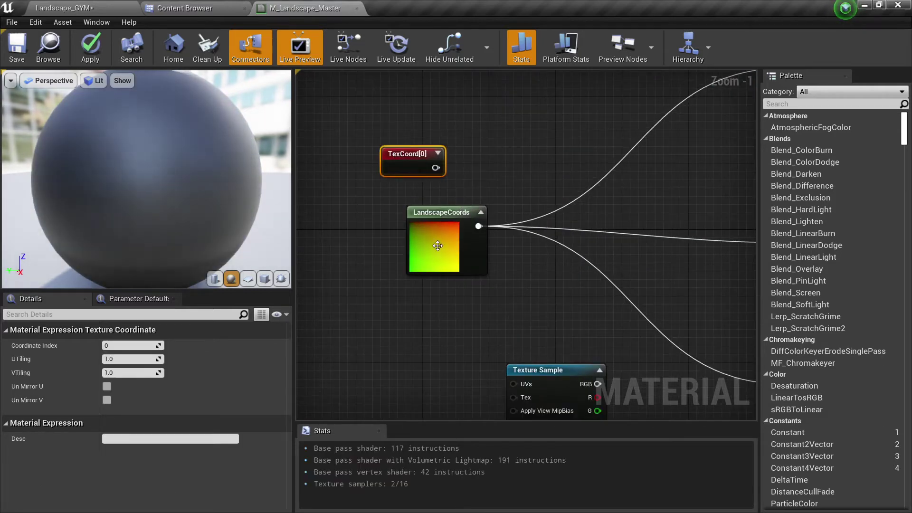
left_click(445, 209)
left_click(443, 163)
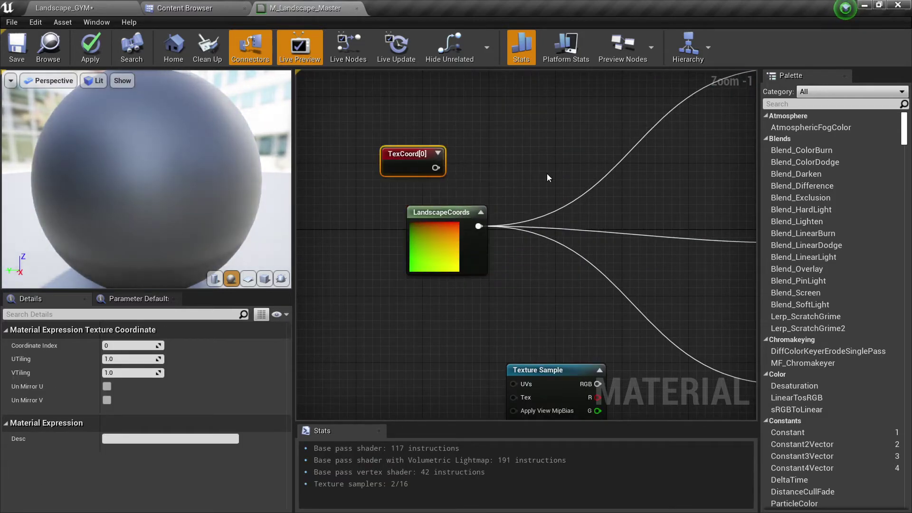
left_click(530, 172)
left_click(527, 177)
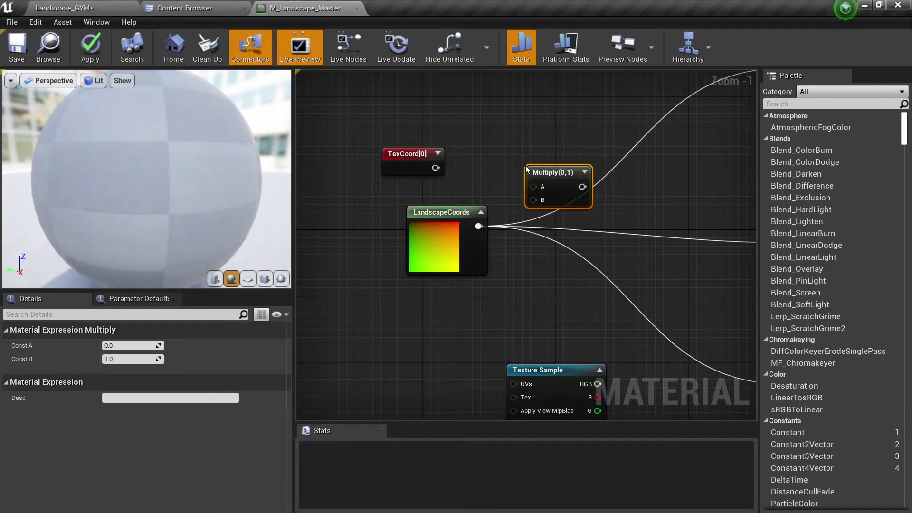
left_click_drag(444, 224, 394, 282)
left_click(434, 232)
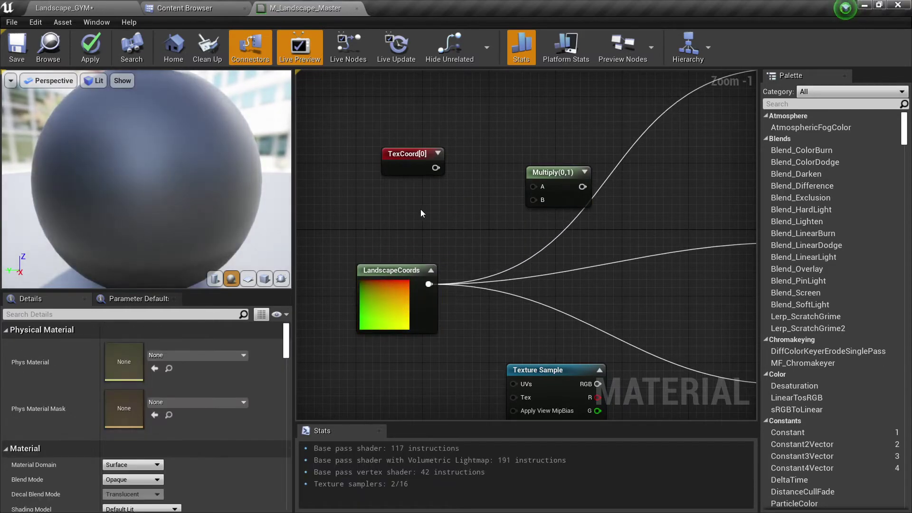
Add a constant below TexCoord, convert it to a scalar parameter named "L1 tile" and set its default value to 1
left_click(419, 211)
left_click_drag(418, 211, 408, 217)
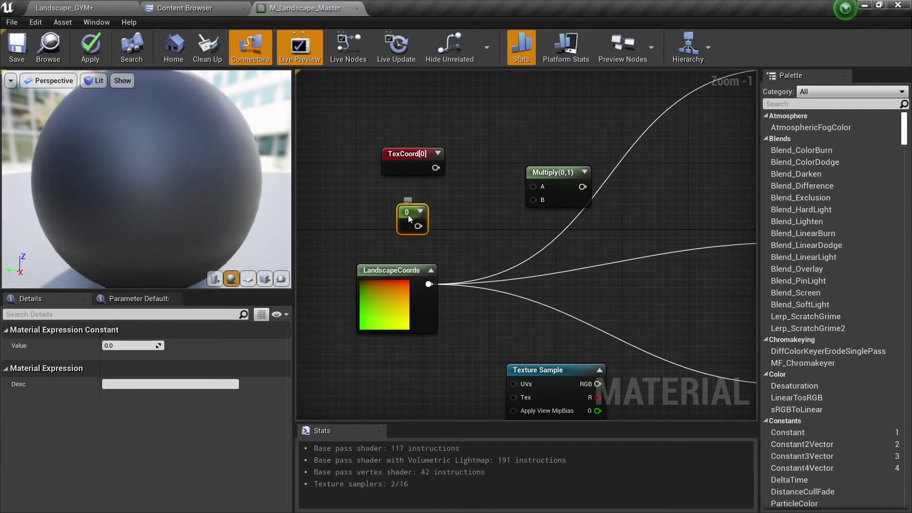
right_click(408, 215)
left_click(449, 263)
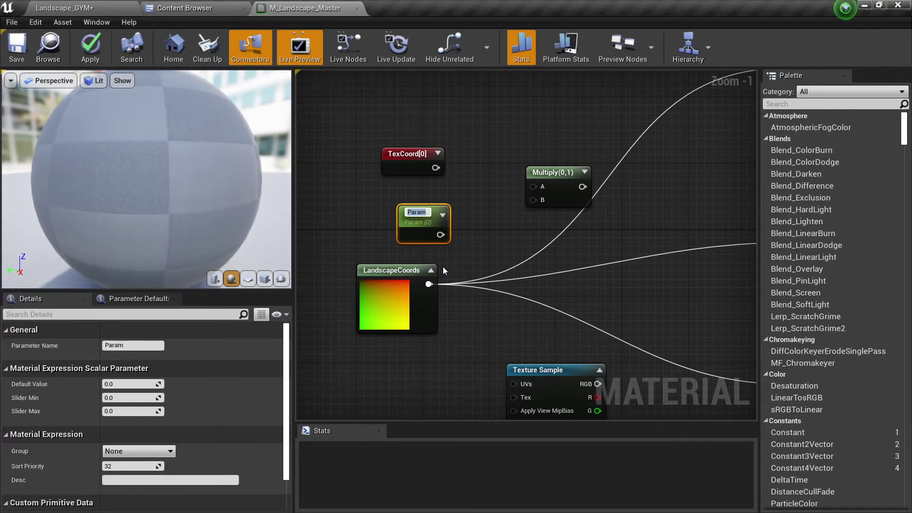
type("L1")
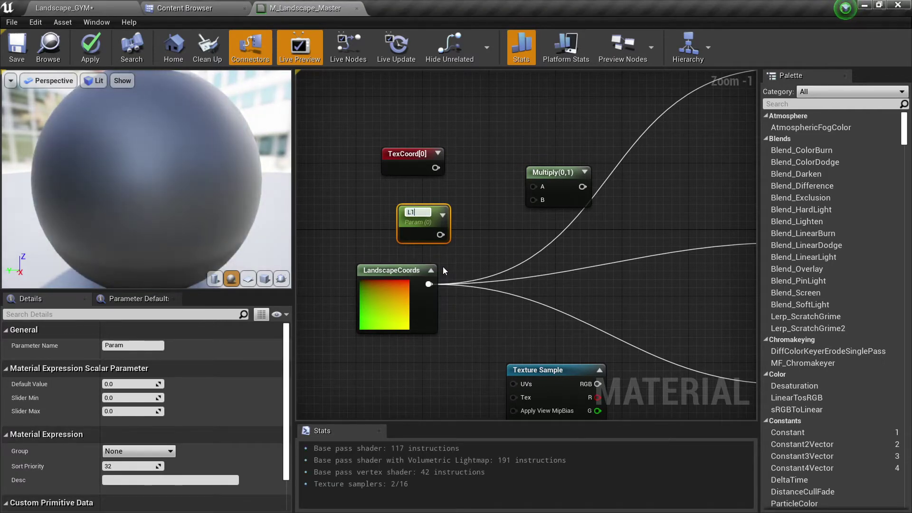
type(" tile")
key("Return")
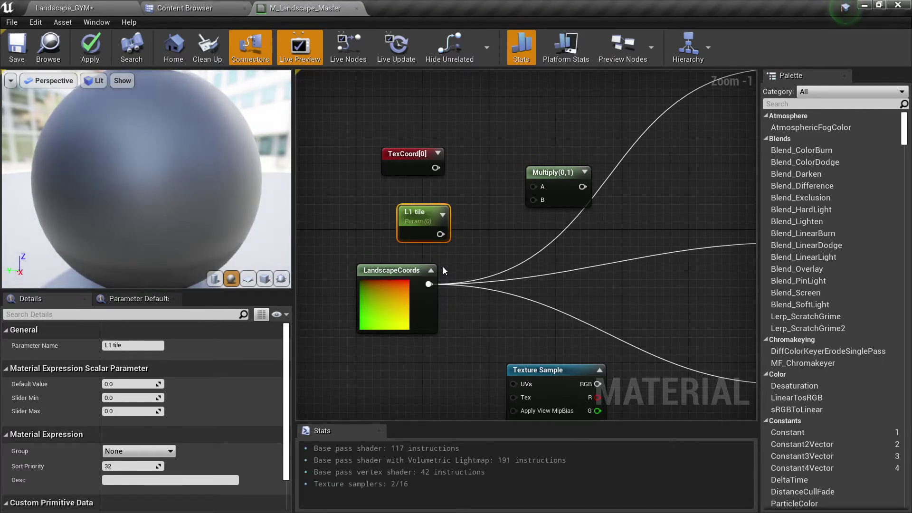
left_click(144, 382)
type("1")
Connect TexCoord and L1 tile to Multiply's A and B inputs, and move the grass textures' UV links from LandscapeCoords to Multiply's output
right_click_drag(455, 218, 417, 221)
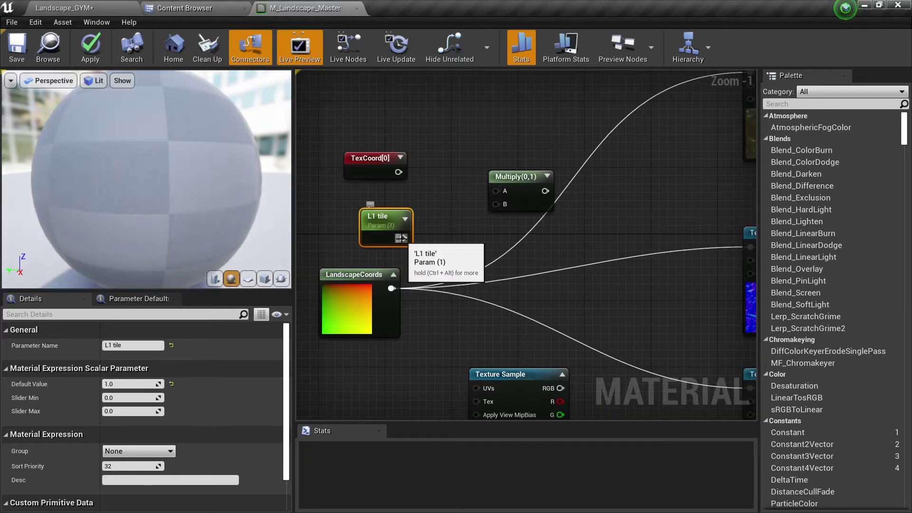
left_click_drag(403, 238, 433, 181)
left_click(426, 163)
left_click_drag(498, 193, 497, 191)
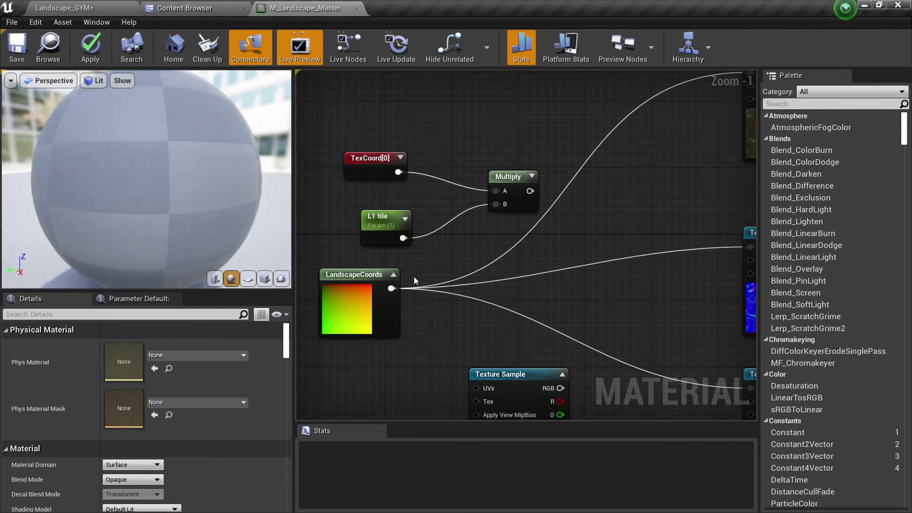
left_click_drag(389, 288, 529, 191, "ctrl")
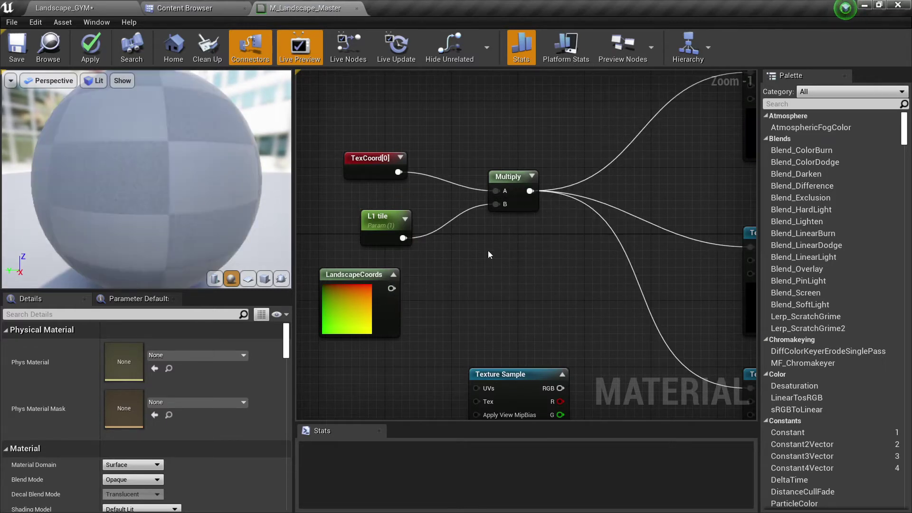
Delete the unused LandscapeCoords node and reposition the TexCoord, L1 tile and Multiply nodes together beside the grass textures
scroll(494, 192, "down", 3)
left_click(431, 223)
scroll(442, 210, "down", 2)
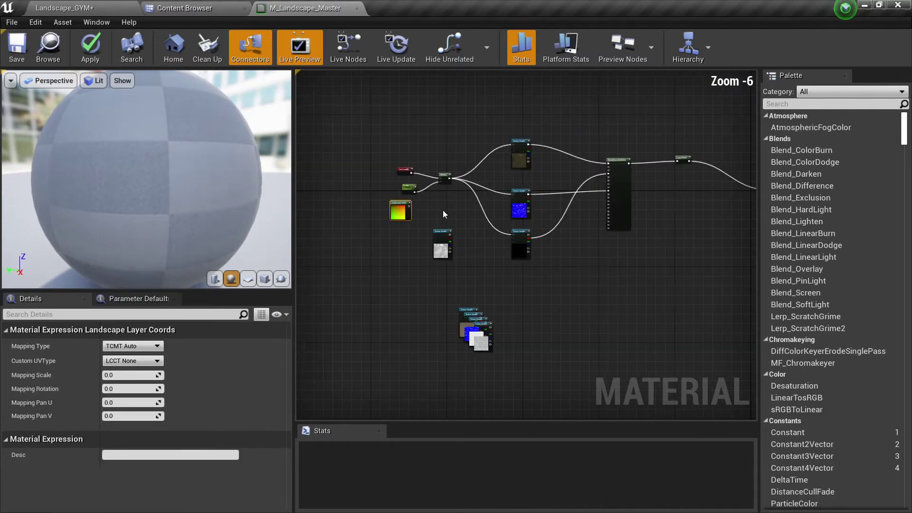
scroll(431, 216, "up", 2)
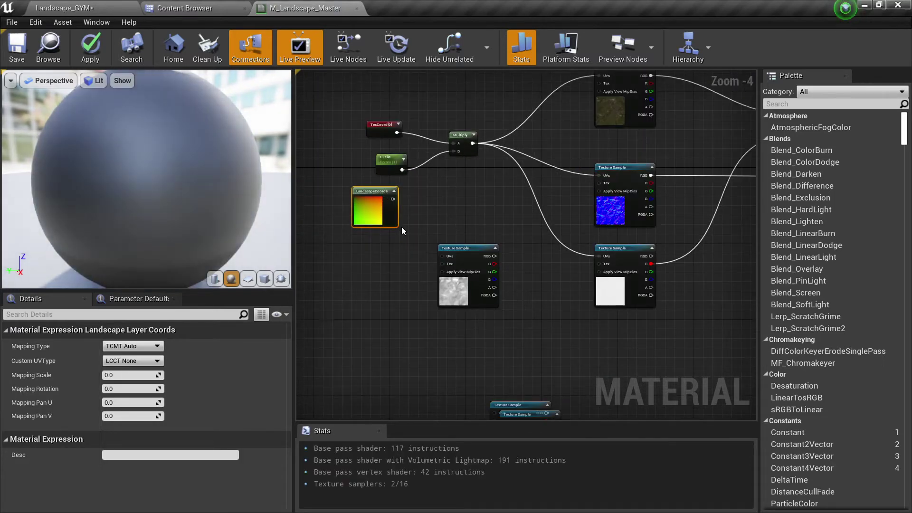
key("Delete")
scroll(469, 196, "down", 1)
left_click_drag(478, 190, 383, 147)
left_click_drag(466, 156, 427, 186)
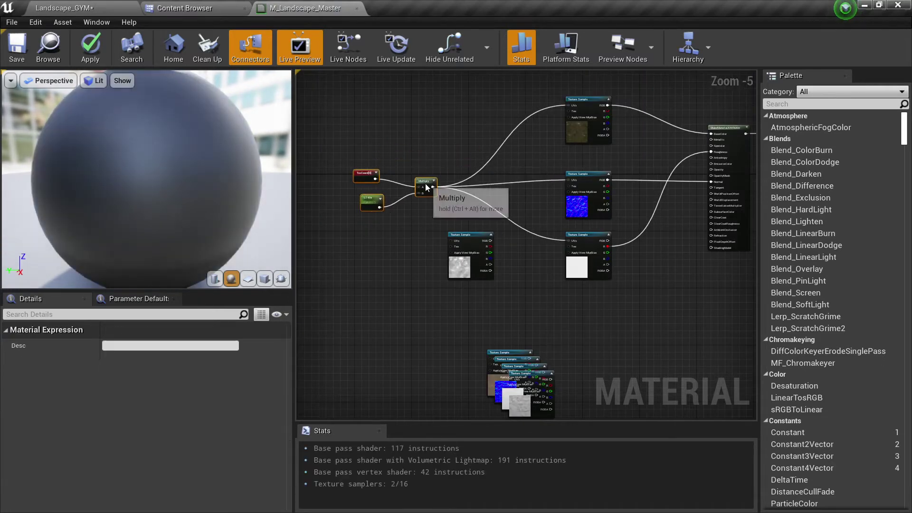
Duplicate the grass layer's MakeMaterialAttributes node, placing the copy beside the layered rock texture samples
right_click_drag(636, 288, 489, 296)
scroll(679, 130, "up", 3)
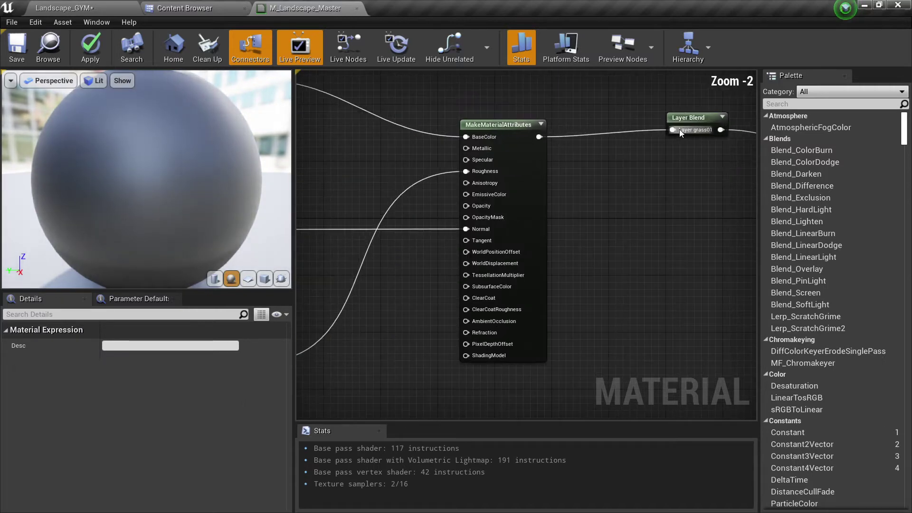
left_click(684, 117)
right_click_drag(611, 235, 642, 147)
scroll(642, 147, "down", 3)
right_click_drag(421, 333, 481, 304)
scroll(589, 217, "down", 2)
left_click_drag(589, 189, 526, 115)
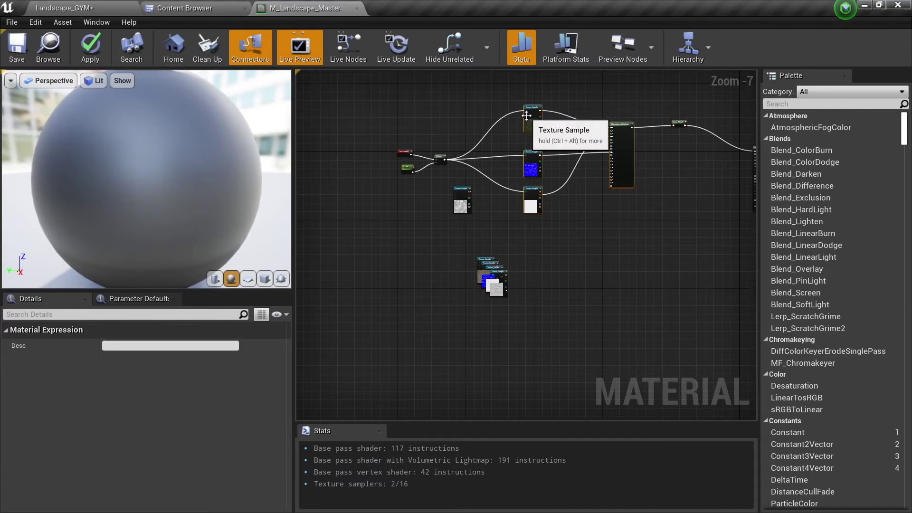
left_click(625, 238)
left_click(625, 163)
key("ctrl+c")
key("ctrl+v")
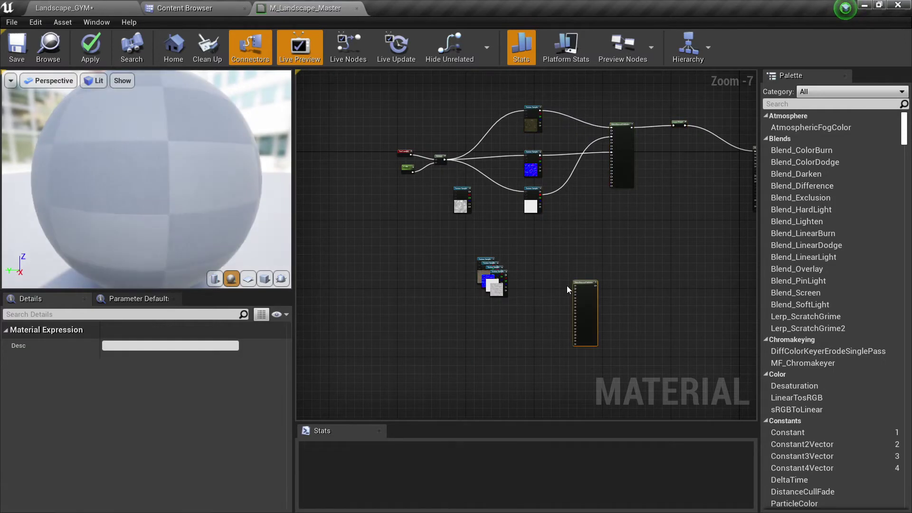
Spread out the stacked layered rock texture samples so the albedo, normal, roughness and displacement maps no longer overlap
scroll(570, 285, "up", 3)
scroll(605, 301, "down", 2)
right_click_drag(572, 327, 424, 197)
scroll(425, 199, "up", 4)
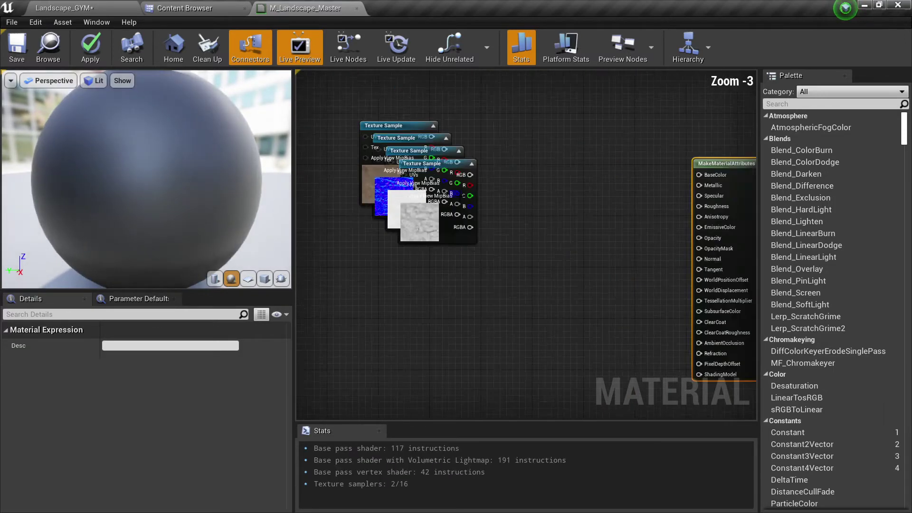
left_click_drag(435, 211, 371, 386)
left_click_drag(397, 161, 454, 354)
left_click_drag(411, 202, 479, 180)
right_click_drag(543, 148, 465, 174)
Connect the rock albedo to BaseColor, the normal map to Normal and the roughness map's red channel to Roughness on the copied MakeMaterialAttributes
left_click_drag(430, 142, 528, 179)
left_click_drag(642, 197, 644, 199)
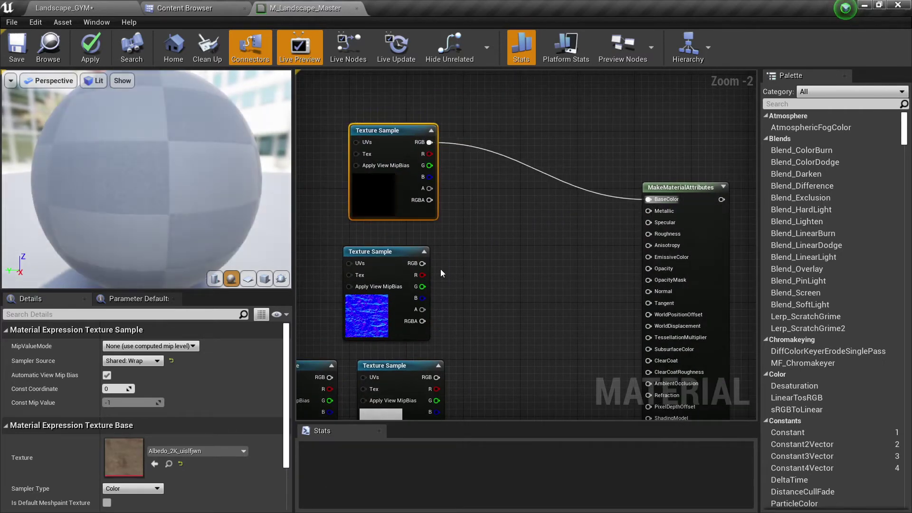
right_click_drag(440, 269, 417, 214)
left_click_drag(399, 208, 629, 240)
right_click_drag(451, 297, 574, 208)
left_click(390, 268)
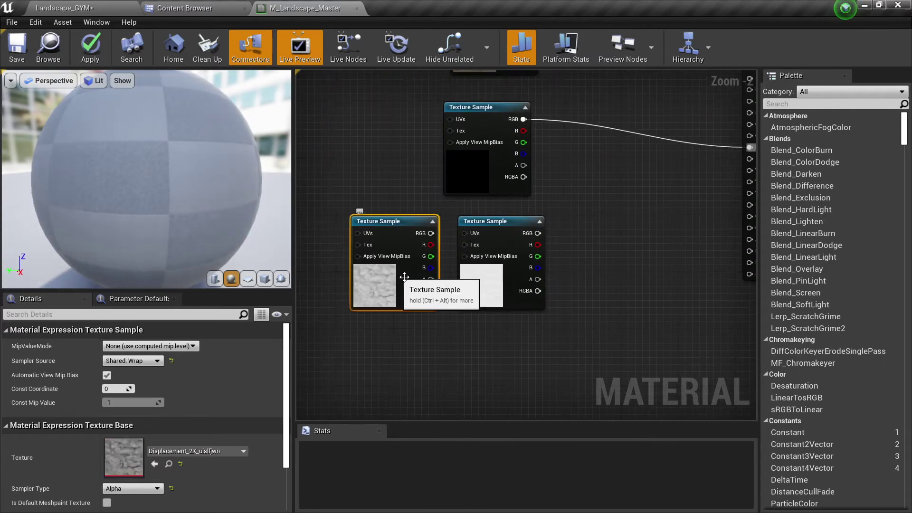
left_click(496, 278)
right_click_drag(531, 248, 409, 314)
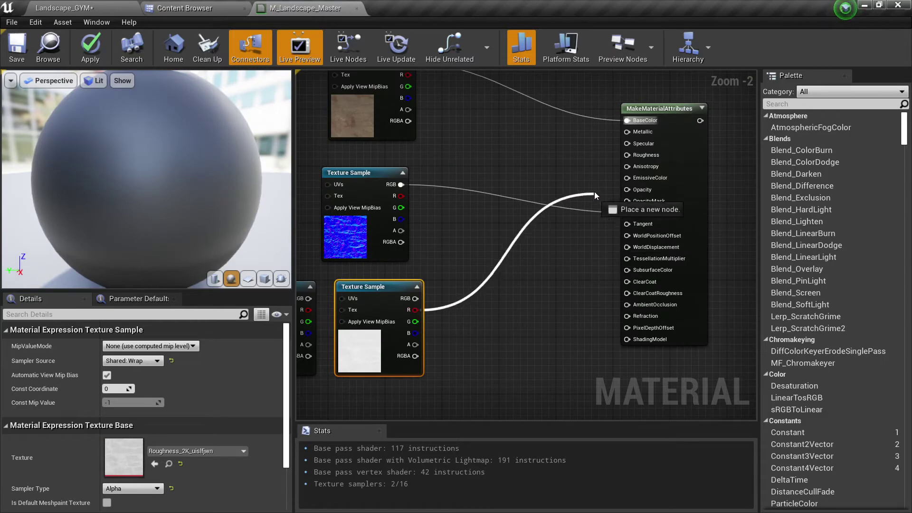
left_click_drag(594, 192, 628, 155)
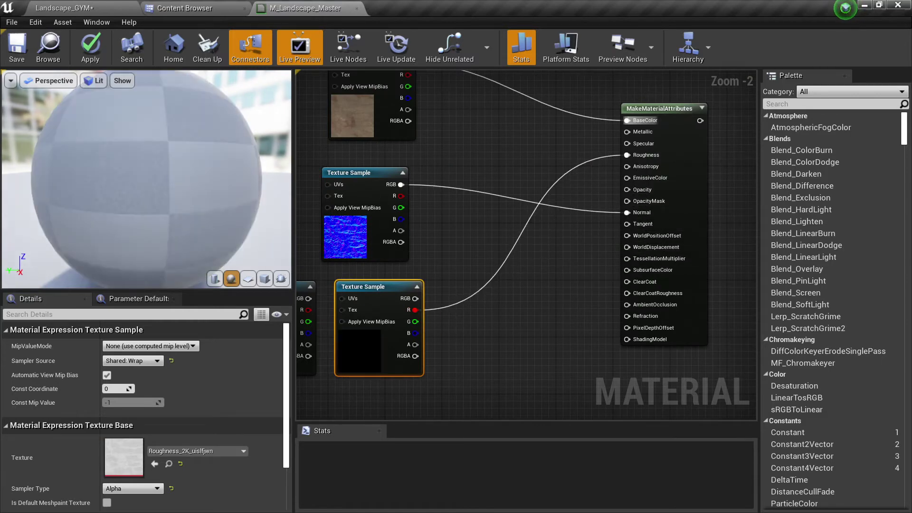
Move the rock displacement texture sample below the roughness sample
right_click_drag(302, 333, 390, 254)
left_click_drag(371, 254, 454, 378)
scroll(380, 266, "down", 3)
right_click_drag(368, 245, 500, 300)
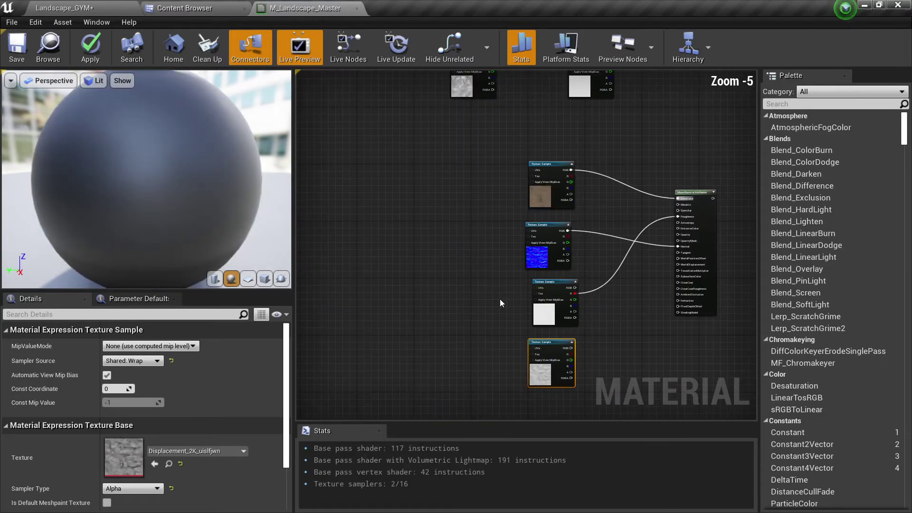
Duplicate the L1 tile and Multiply nodes beside the rock textures and rename the copied parameter "L2 tile"
right_click_drag(490, 177, 518, 339)
scroll(449, 200, "up", 1)
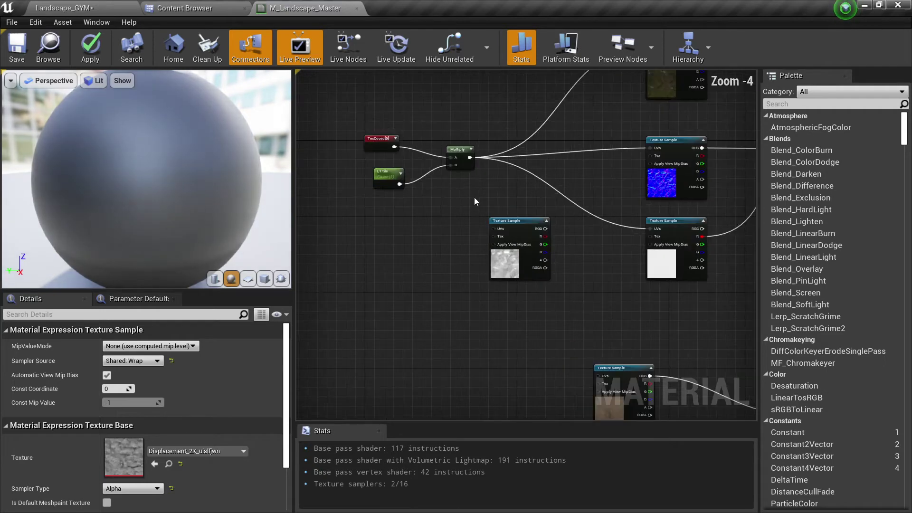
left_click_drag(474, 203, 383, 146)
right_click_drag(453, 313, 439, 189)
key("ctrl+v")
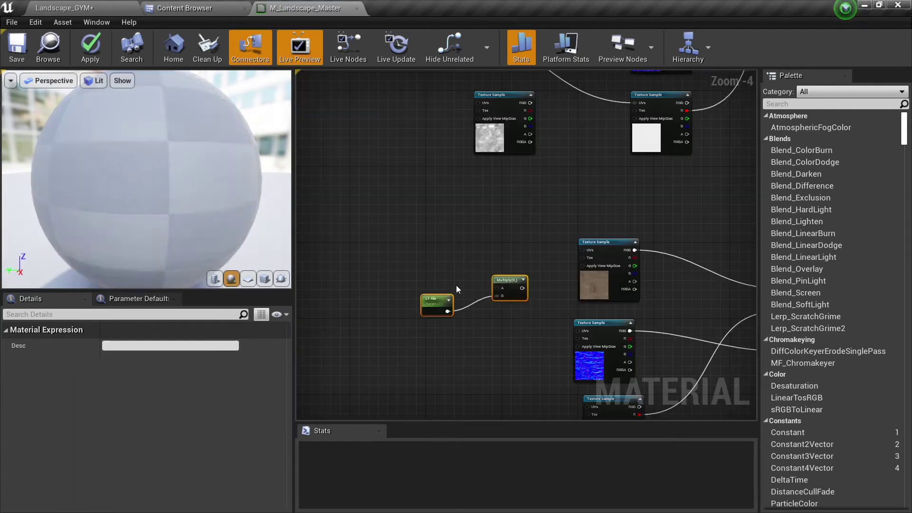
scroll(442, 321, "up", 3)
left_click(428, 294)
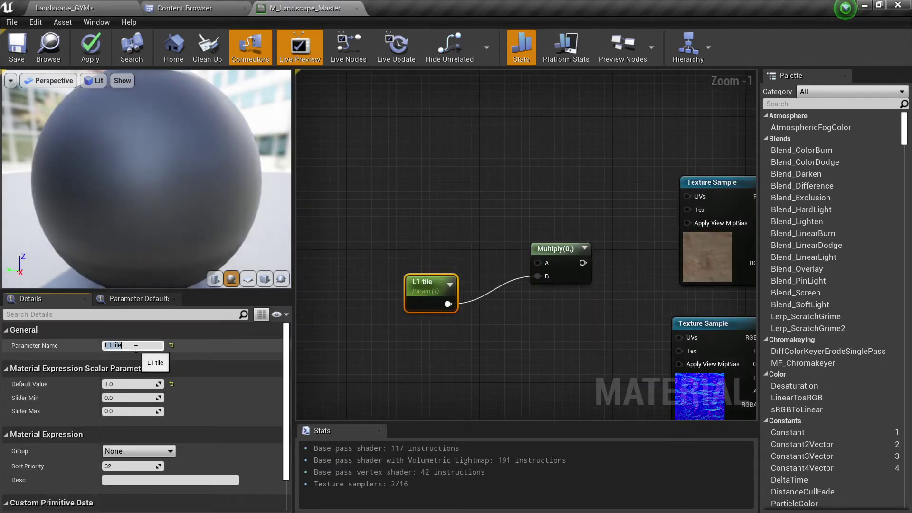
left_click(137, 347)
key("Return")
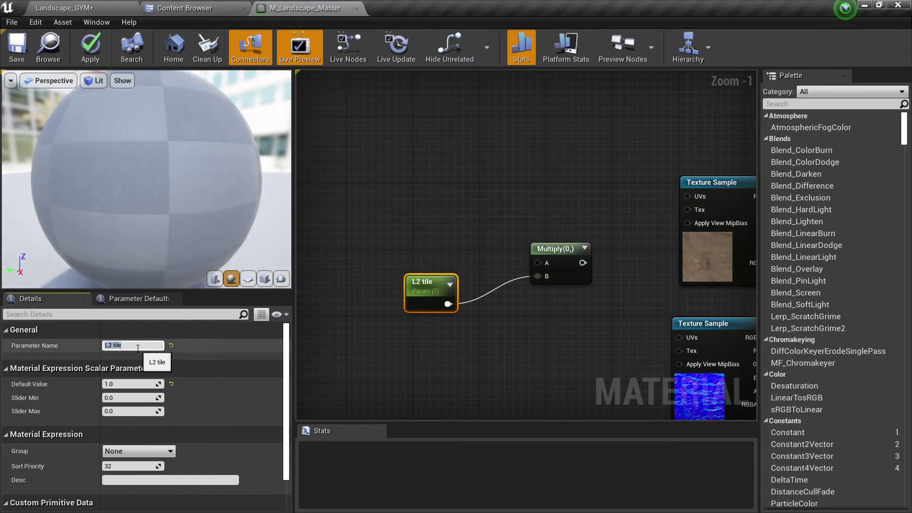
Connect the existing TexCoord node to the A input of the rock layer's Multiply node
left_click_drag(537, 262, 374, 234)
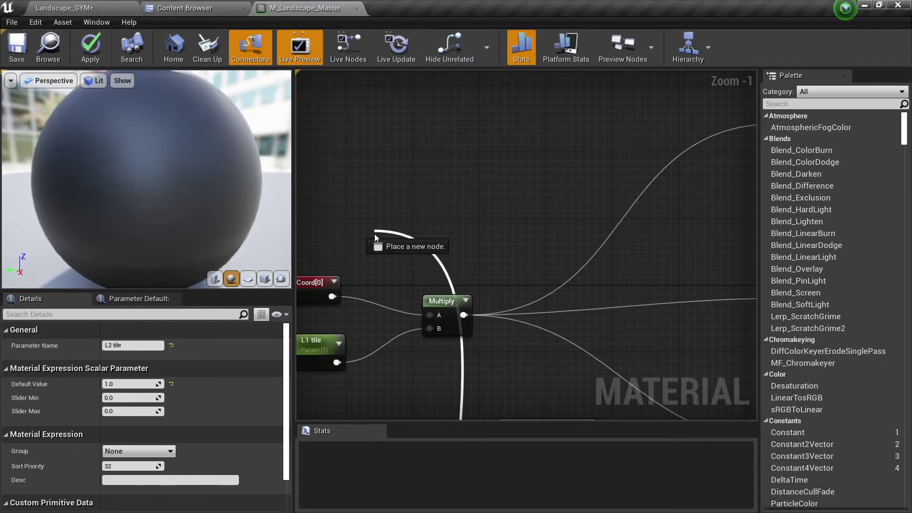
left_click_drag(327, 298, 327, 298)
right_click_drag(383, 329, 544, 196)
scroll(550, 212, "down", 3)
right_click_drag(561, 251, 436, 149)
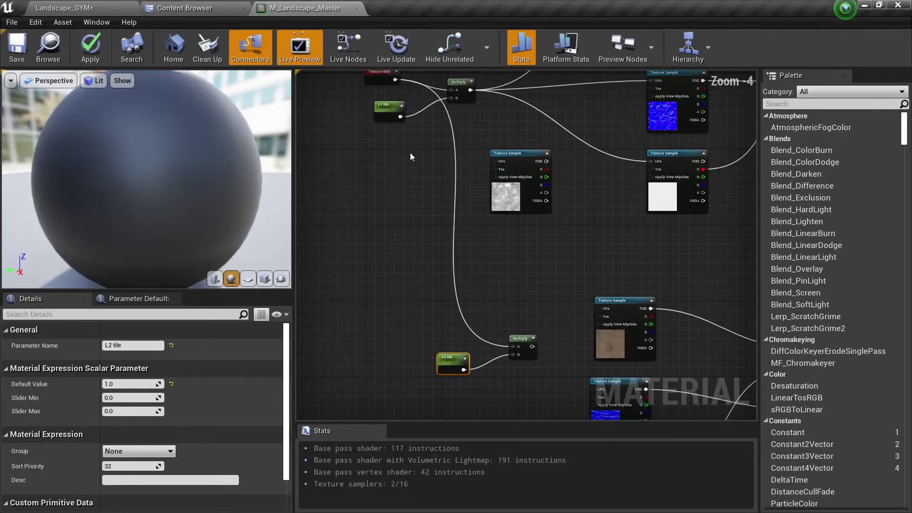
Connect the rock layer's Multiply output to the UVs of the rock albedo, normal and roughness samples
scroll(410, 154, "down", 1)
scroll(499, 274, "up", 2)
left_click_drag(403, 238, 492, 187)
left_click_drag(488, 299, 486, 297)
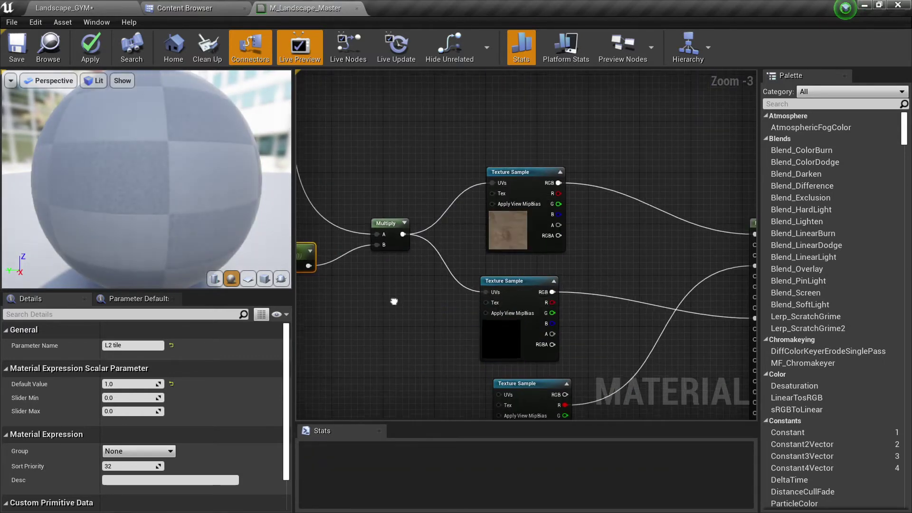
right_click_drag(394, 301, 363, 184)
left_click_drag(371, 121, 468, 281)
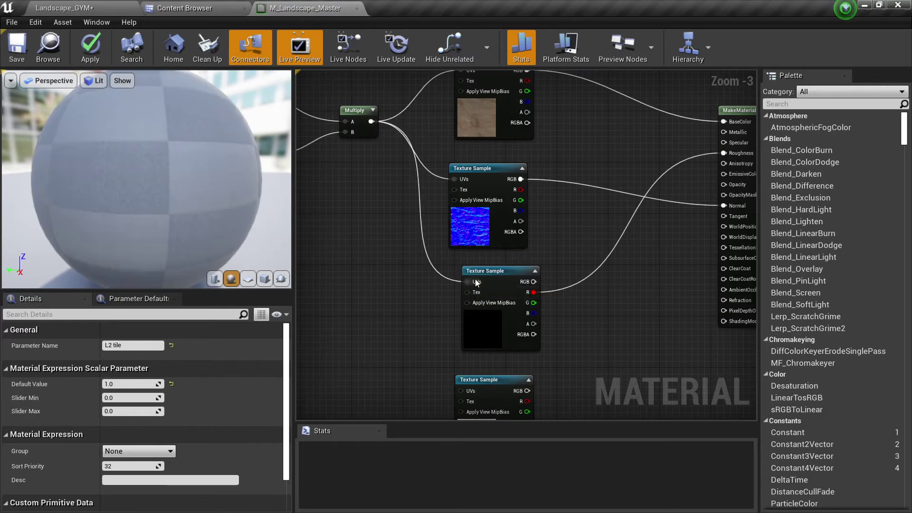
Reposition the rock layer's MakeMaterialAttributes node and inspect the Layer Blend's link to the M_Landscape_Master result node
right_click_drag(726, 261, 440, 287)
scroll(470, 287, "down", 3)
scroll(486, 215, "up", 4)
left_click_drag(453, 267, 537, 132)
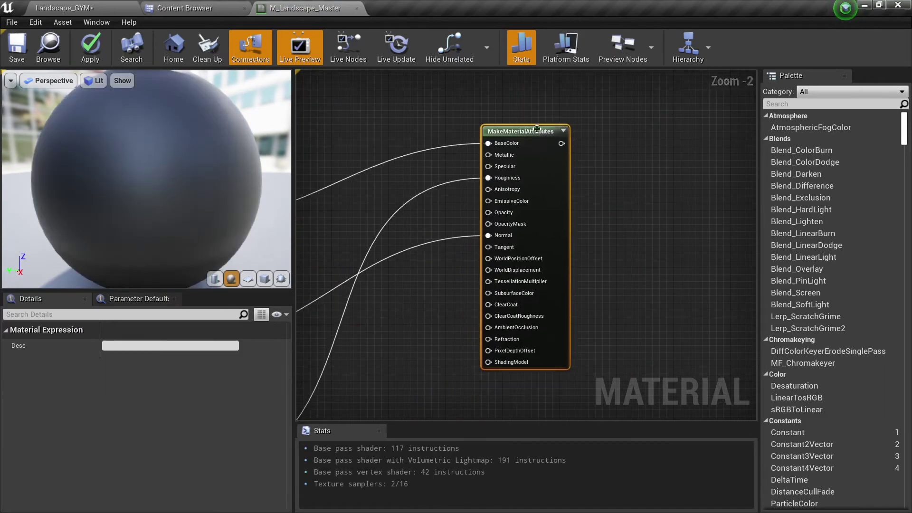
right_click_drag(536, 132, 361, 295)
scroll(385, 279, "down", 4)
scroll(451, 217, "up", 3)
mouse_move(443, 218)
right_mouse_down()
mouse_move(533, 267)
mouse_move(457, 218)
right_mouse_up()
scroll(494, 270, "down", 2)
scroll(495, 263, "up", 2)
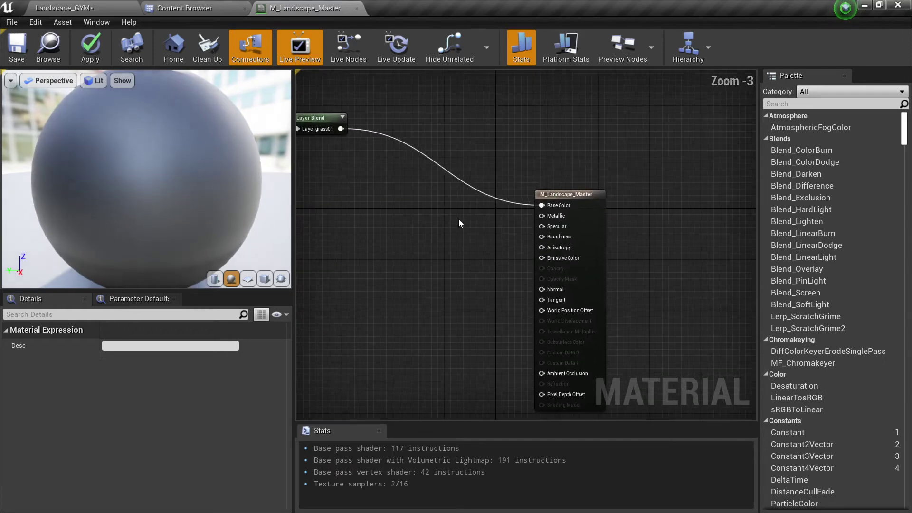
Enable Use Material Attributes on the M_Landscape_Master result node and connect the Layer Blend output to its Material Attributes input
left_click(557, 196)
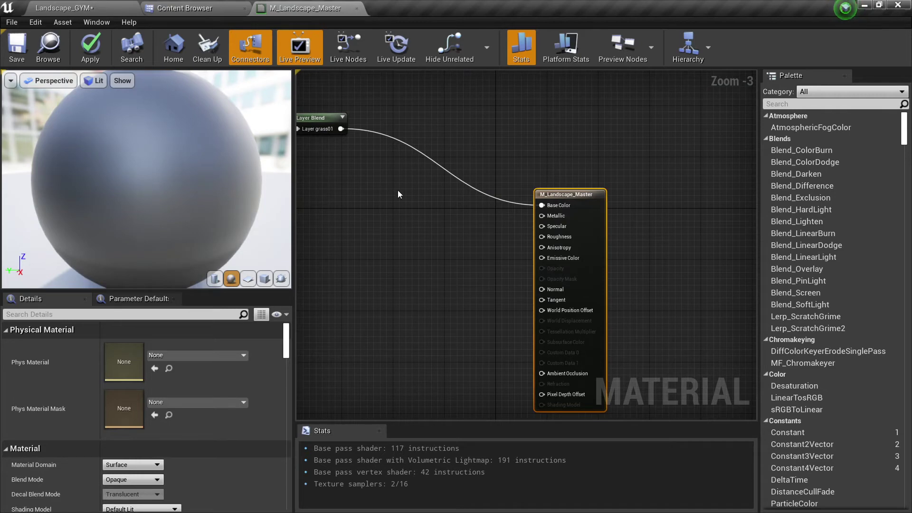
right_click_drag(353, 264, 470, 224)
left_click(531, 203)
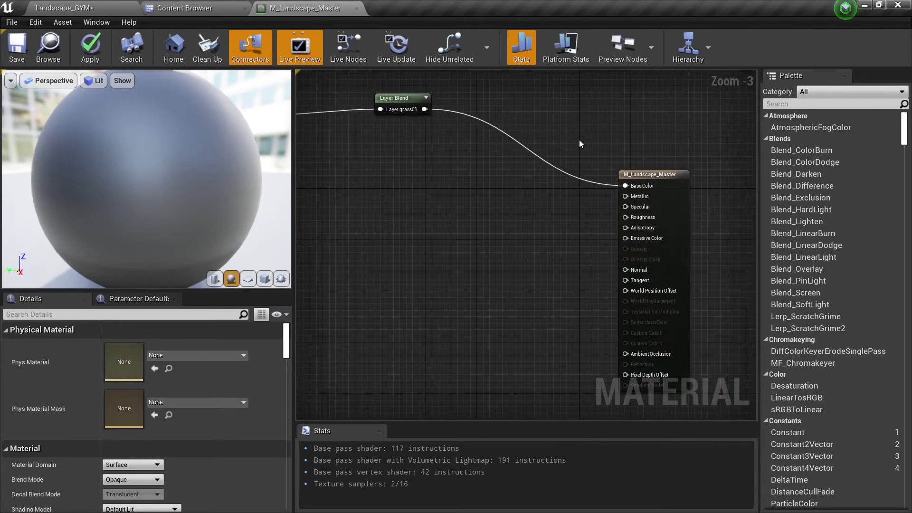
scroll(111, 363, "down", 2)
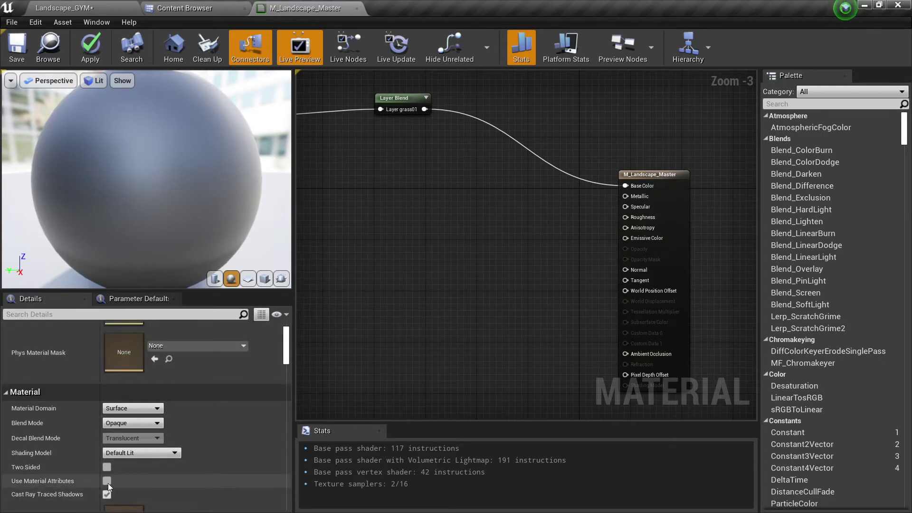
left_click(107, 481)
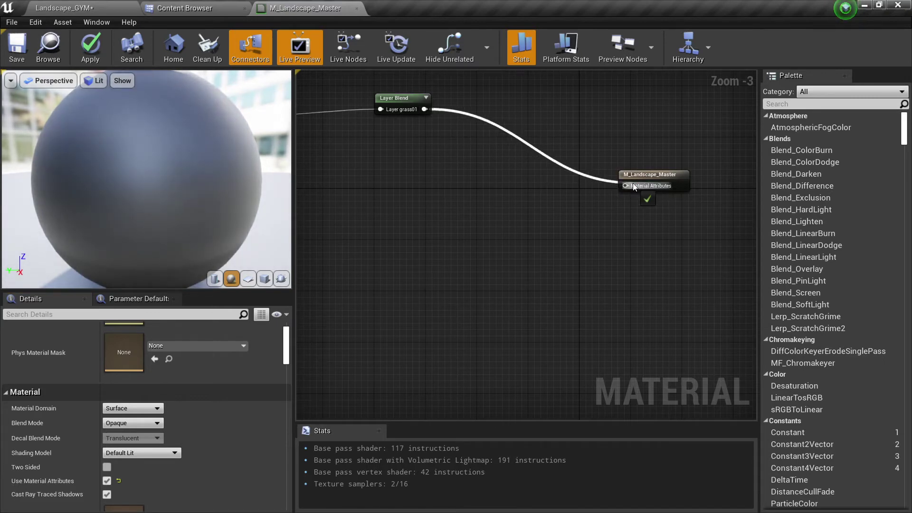
left_click_drag(632, 183, 633, 183)
right_click_drag(477, 201, 474, 289)
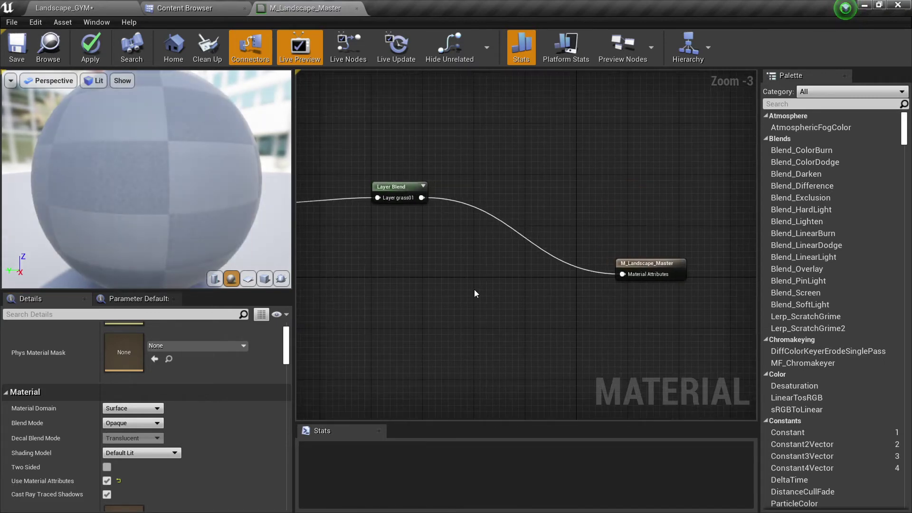
Apply the material changes and inspect the landscape around the point light in the Landscape_GYM level
left_click(85, 53)
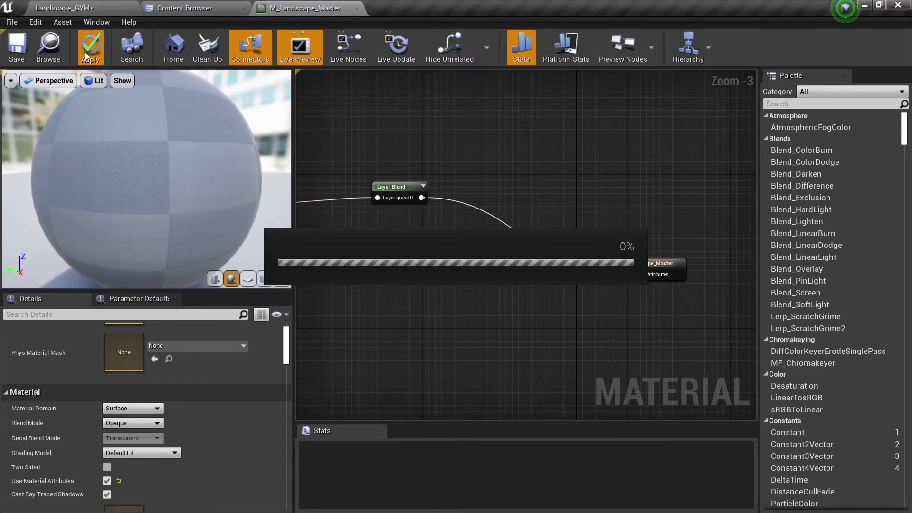
left_click(84, 7)
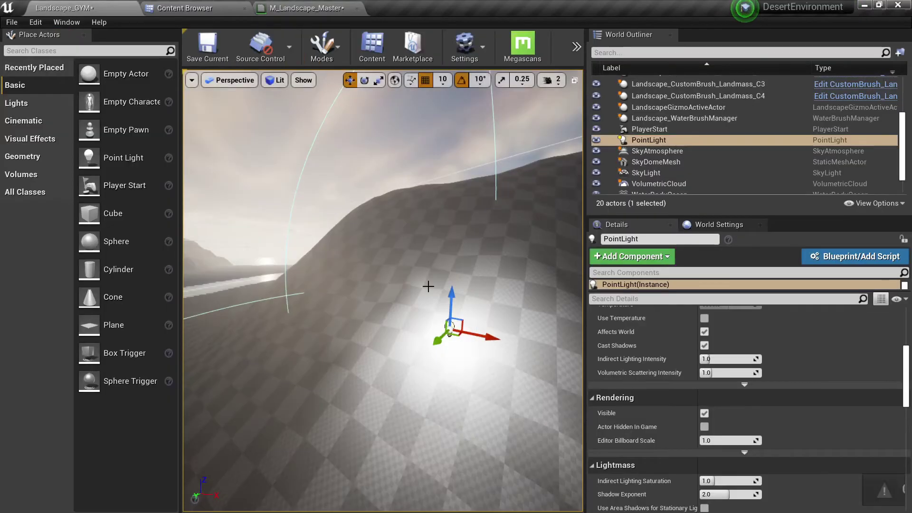
right_click_drag(383, 290, 409, 294)
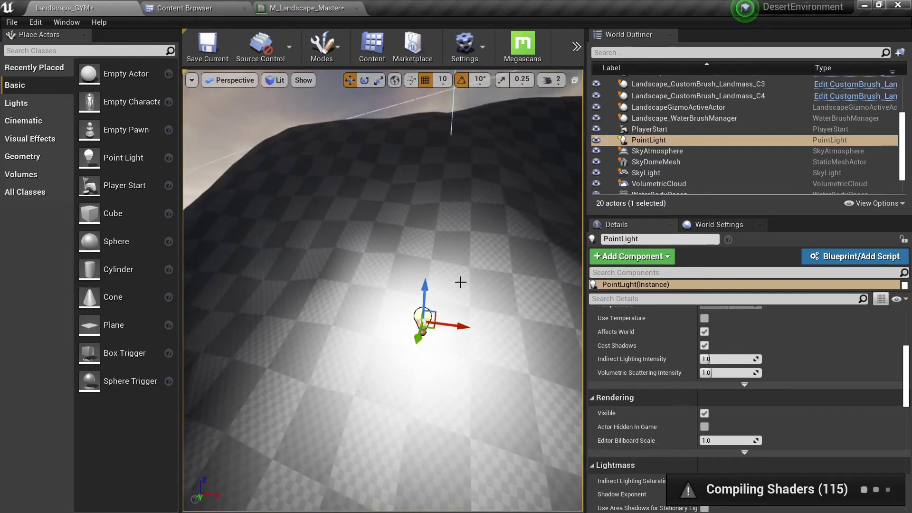
right_click_drag(472, 279, 404, 346)
left_click_drag(399, 350, 340, 328)
Return to M_Landscape_Master, reposition its result node and turn off Use Material Attributes
left_click(216, 7)
left_click(285, 6)
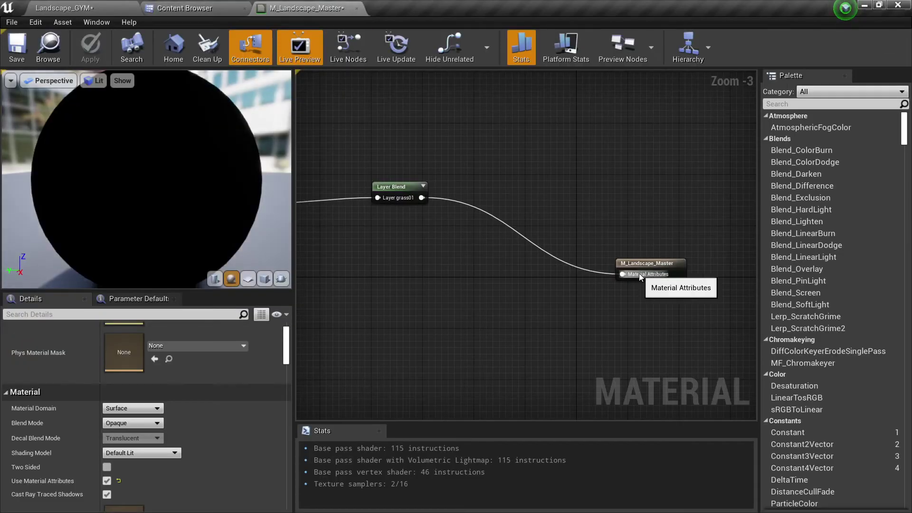
left_click_drag(643, 266, 680, 237)
right_click_drag(651, 262, 544, 212)
scroll(515, 216, "down", 1)
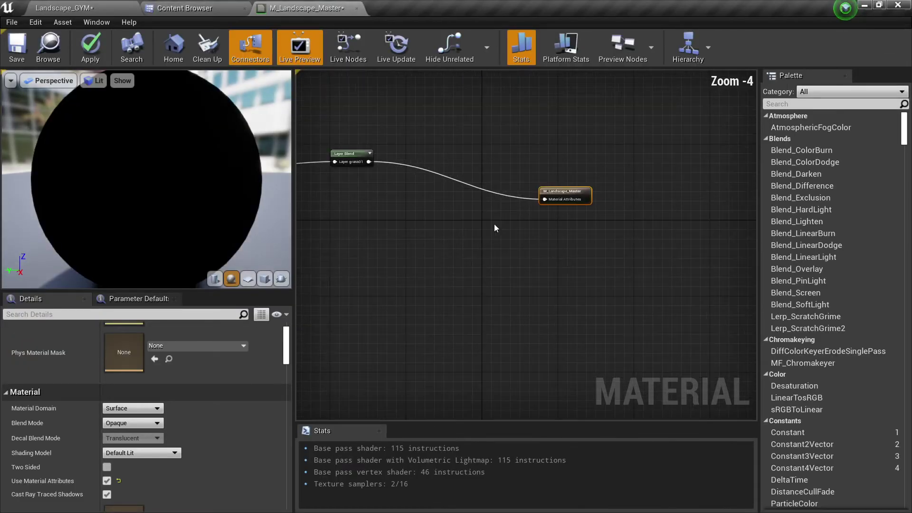
right_click_drag(472, 234, 530, 236)
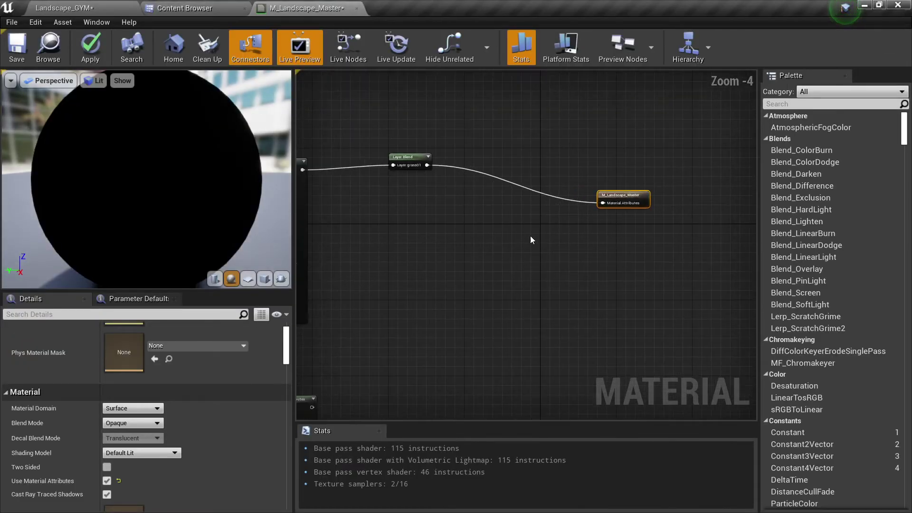
left_click(107, 481)
Add a BreakMaterialAttributes node between the Layer Blend and the result node, and connect the Layer Blend output to its Attr input
right_click(471, 223)
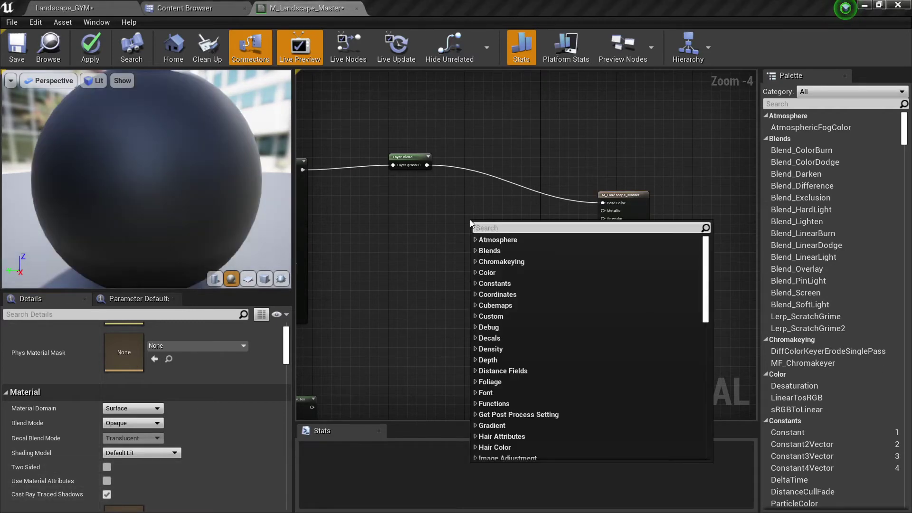
type("break mat")
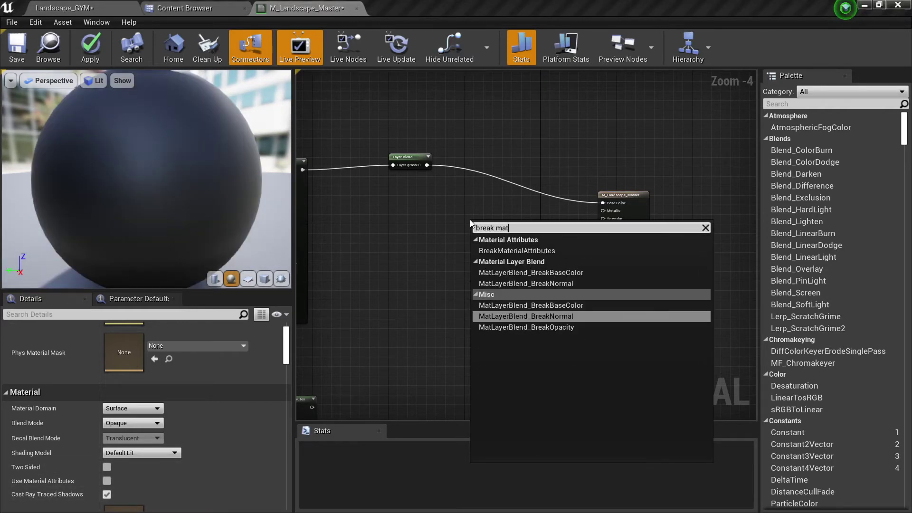
key("Up")
key("Up")
key("Up")
key("Up")
key("Return")
scroll(469, 219, "up", 4)
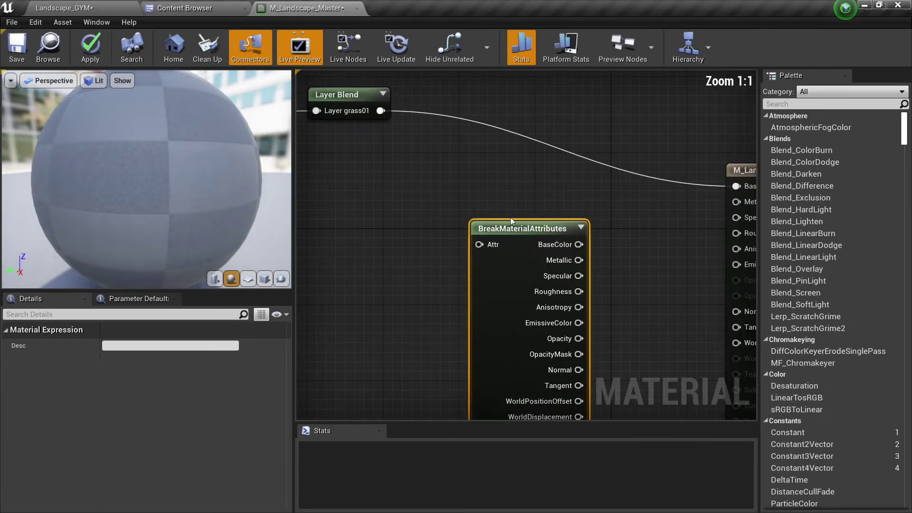
left_click_drag(510, 218, 547, 169)
left_click_drag(380, 111, 405, 132)
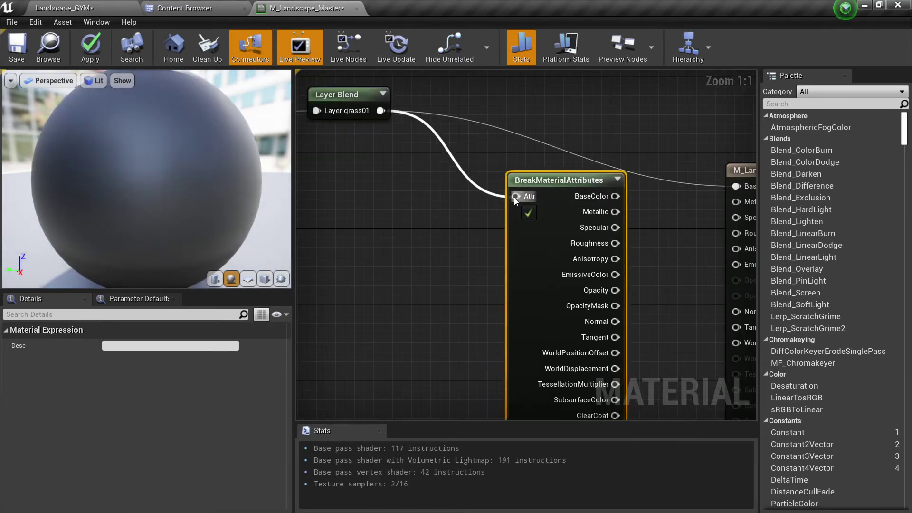
left_click_drag(515, 200, 515, 197)
Connect the BaseColor, Roughness and Normal outputs of BreakMaterialAttributes to the matching inputs of the M_Landscape_Master result node
right_click_drag(653, 231, 494, 208)
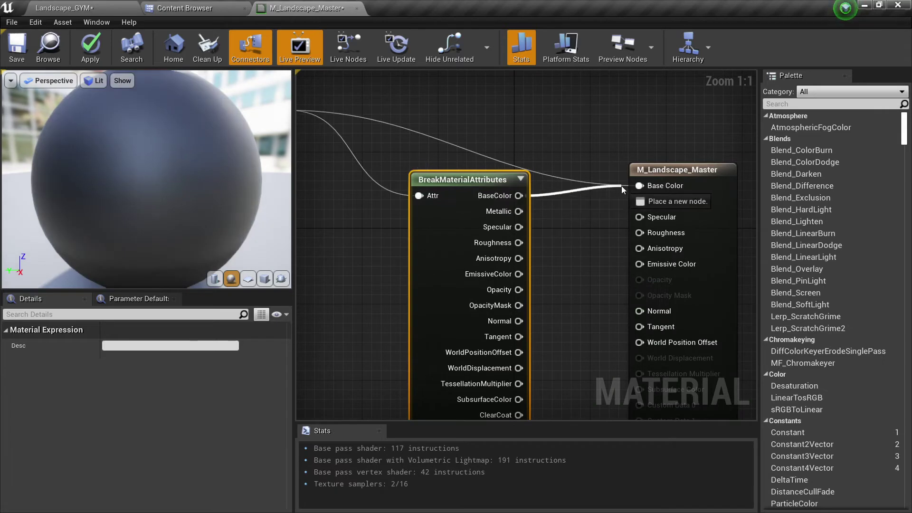
left_click_drag(622, 189, 639, 186)
right_click_drag(590, 239, 556, 236)
left_click_drag(487, 241, 605, 230)
right_click_drag(605, 231, 587, 160)
left_click_drag(495, 255, 588, 237)
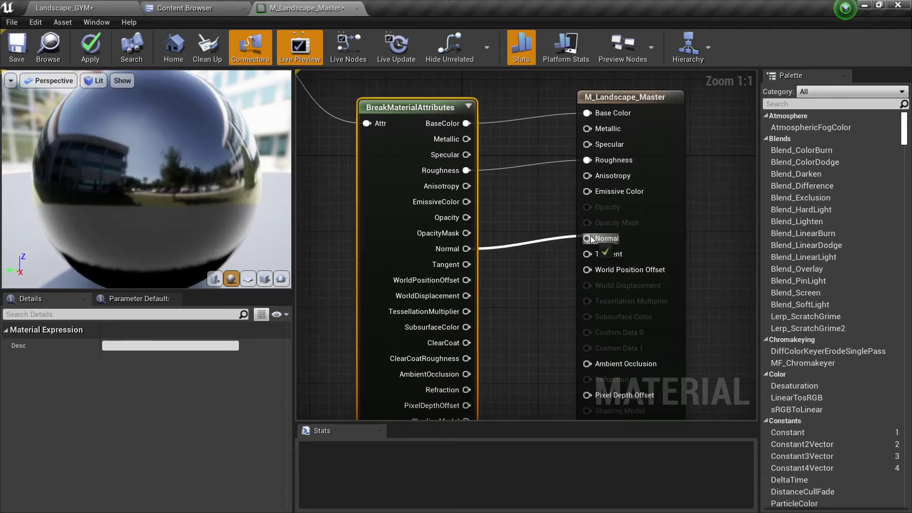
Apply the rewired material and check the grass layer on the landscape near the point light in the Landscape_GYM level
scroll(528, 238, "down", 2)
right_click_drag(363, 166, 543, 187)
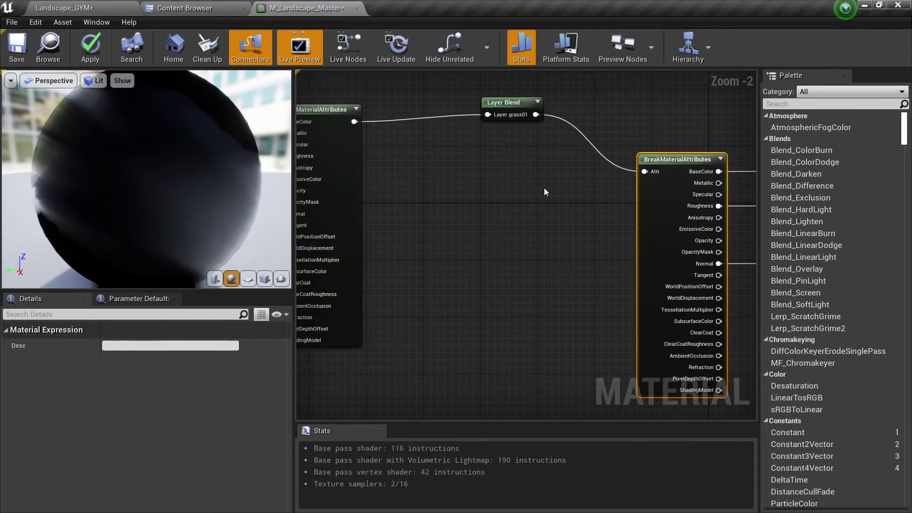
right_click_drag(495, 215, 534, 223)
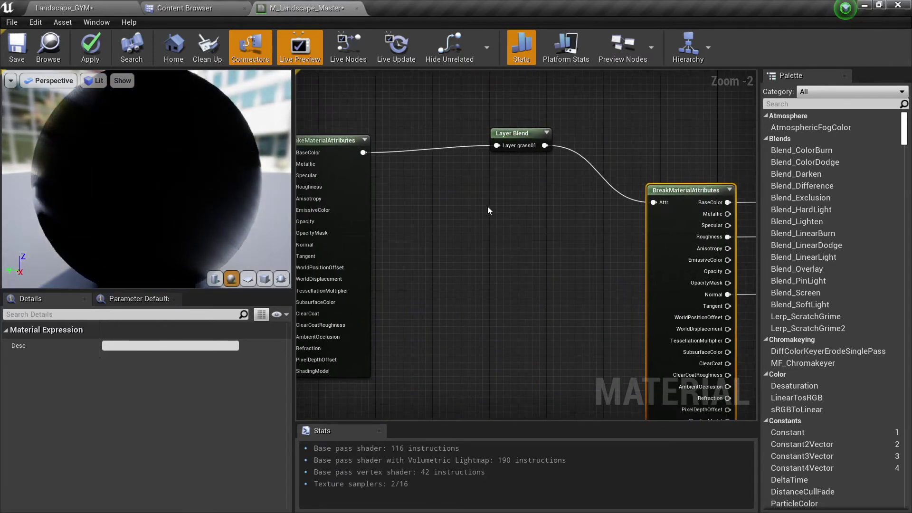
right_click_drag(487, 206, 493, 185)
scroll(556, 145, "down", 3)
scroll(498, 183, "up", 2)
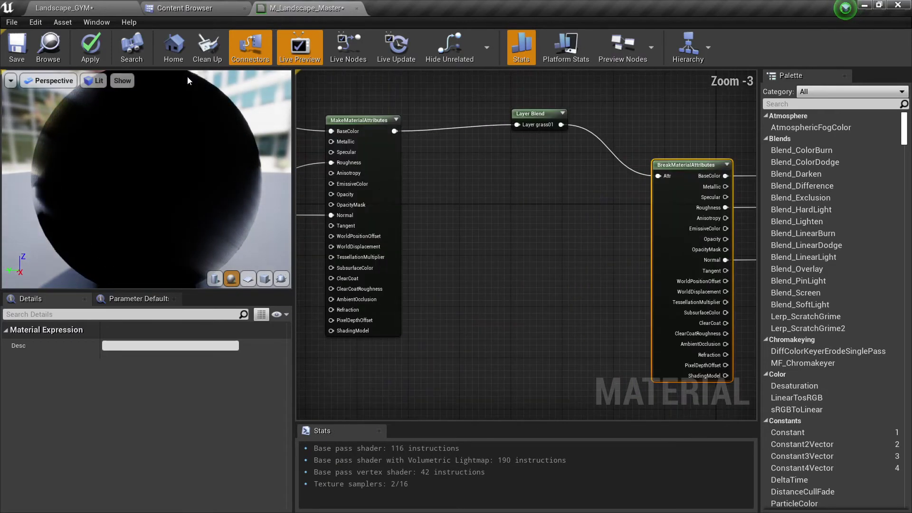
left_click(90, 52)
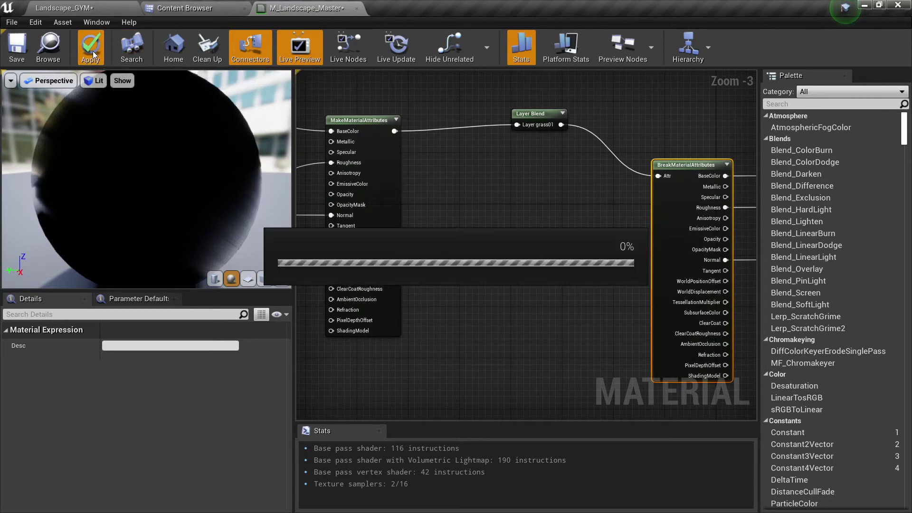
left_click(95, 8)
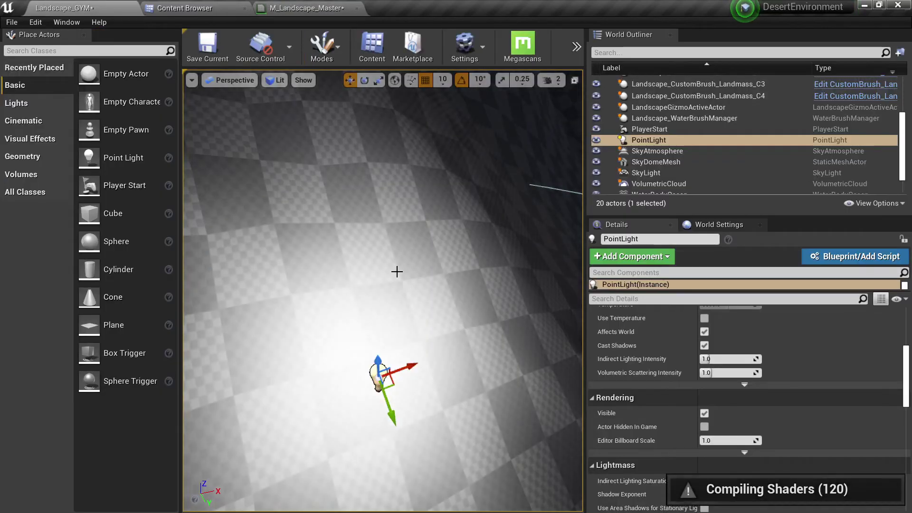
right_click_drag(401, 296, 323, 300)
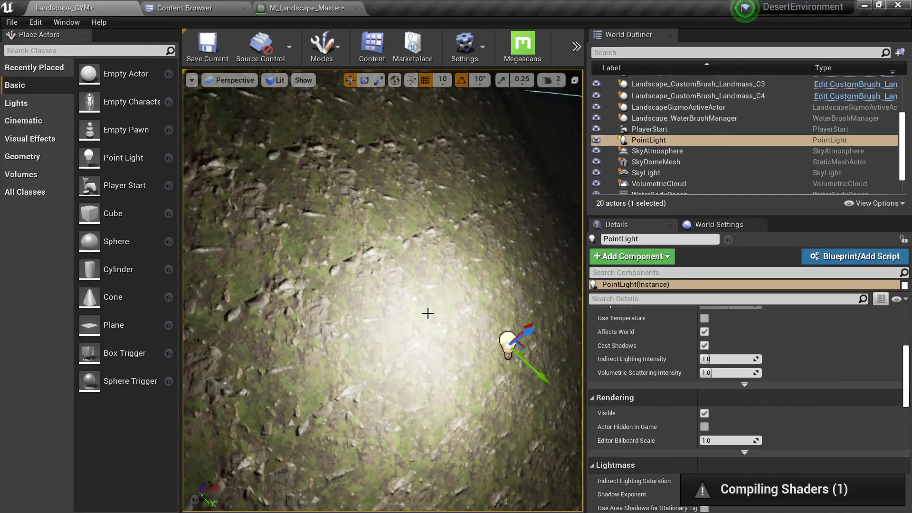
right_click_drag(427, 314, 408, 304)
Add a second layer to the Layer Blend node in M_Landscape_Master and name it "ground01"
left_click(307, 8)
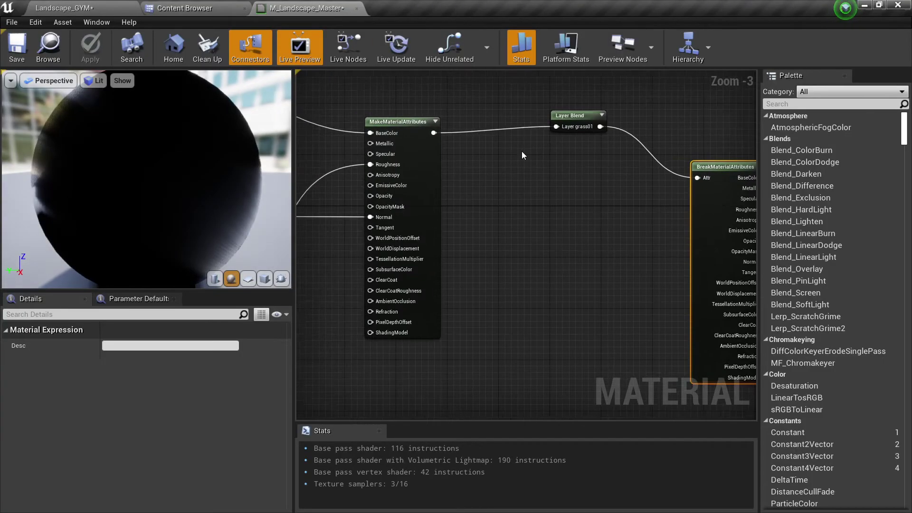
scroll(523, 155, "down", 2)
left_click(556, 144)
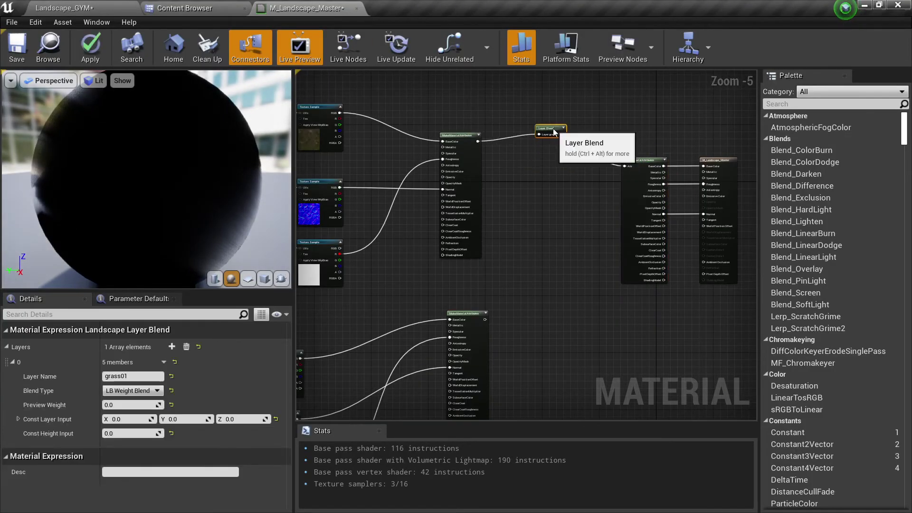
scroll(548, 135, "up", 2)
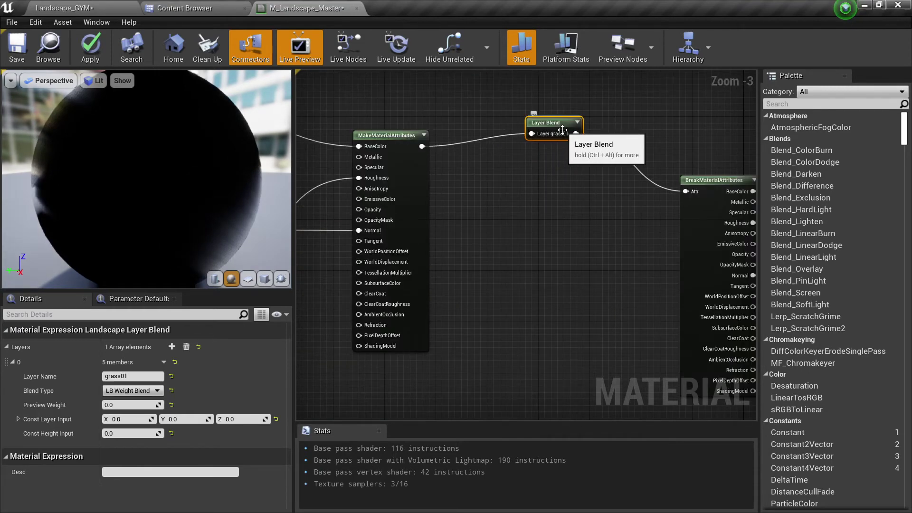
mouse_move(588, 288)
right_mouse_down()
mouse_move(577, 207)
mouse_move(577, 276)
right_mouse_up()
left_click(172, 346)
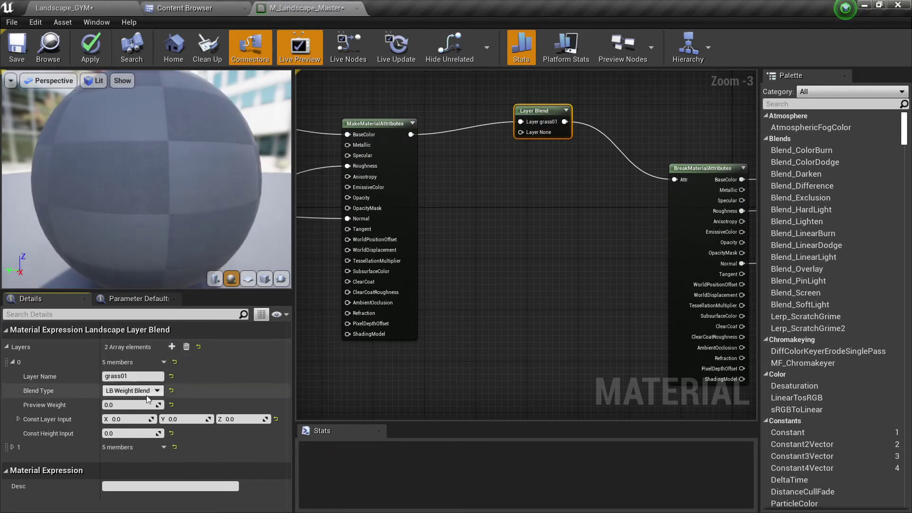
left_click(34, 448)
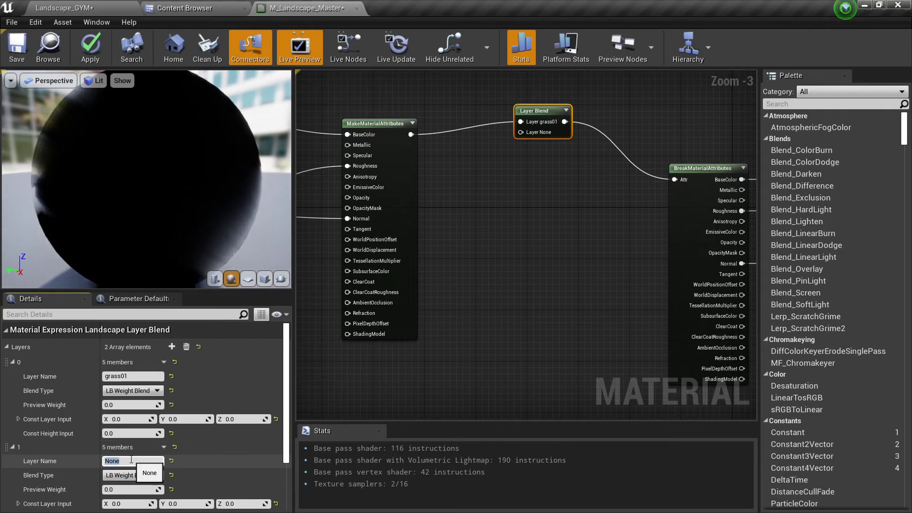
left_click(131, 459)
type("ground01")
key("Return")
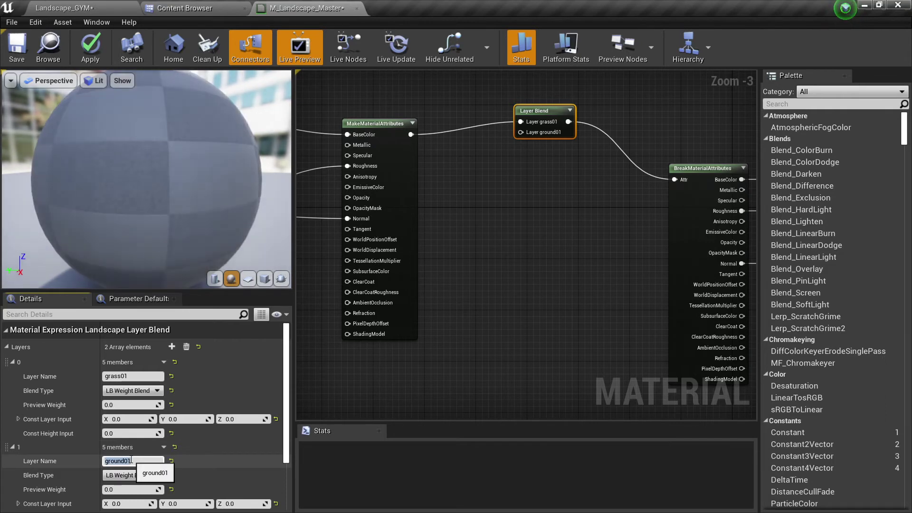
Connect the rock layer's MakeMaterialAttributes output to the Layer ground01 input of the Layer Blend node
scroll(499, 261, "down", 1)
right_click_drag(500, 261, 537, 149)
scroll(491, 276, "up", 1)
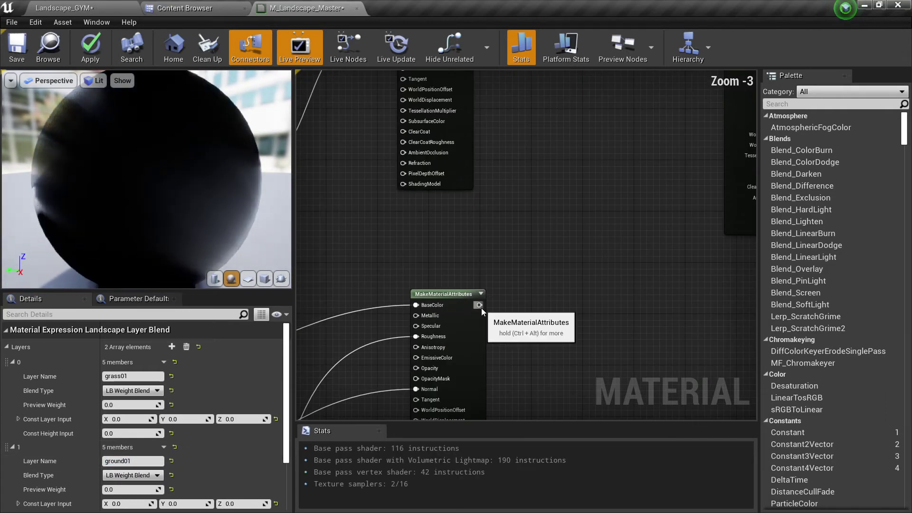
left_click_drag(479, 308, 580, 209)
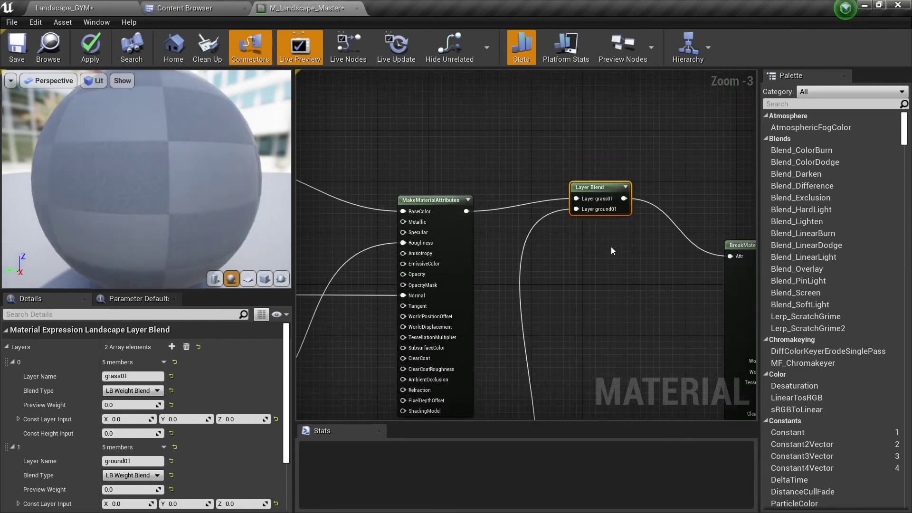
scroll(603, 246, "down", 3)
right_click_drag(603, 246, 495, 204)
right_click_drag(479, 266, 482, 293)
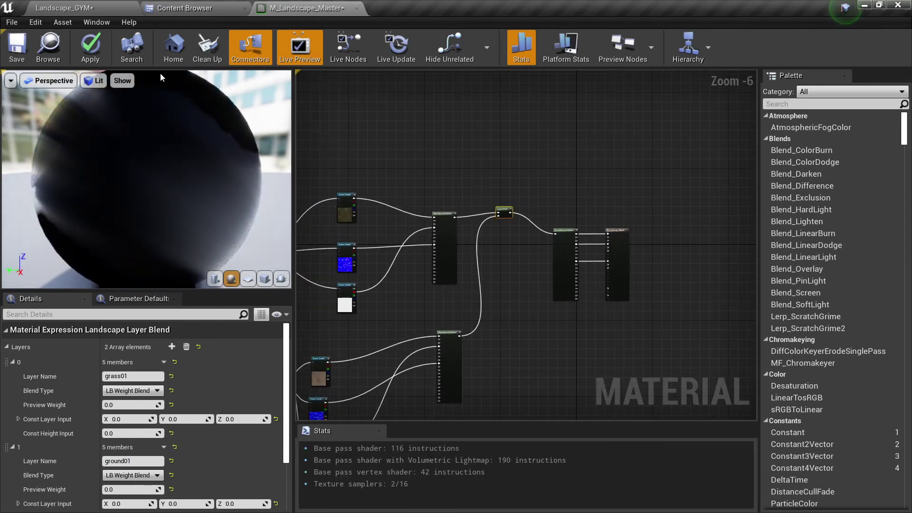
Apply the two-layer material and view the hillside around the point light in the Landscape_GYM level
left_click(95, 49)
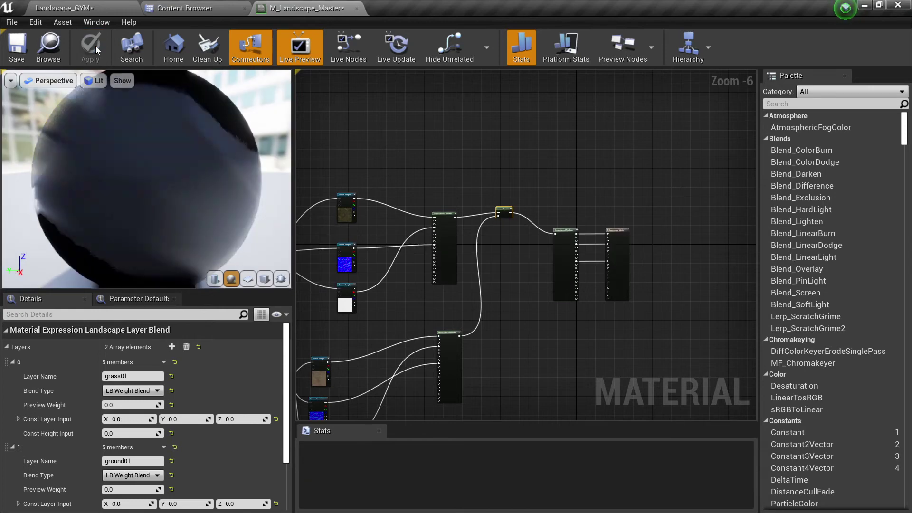
left_click(155, 7)
left_click(106, 7)
key("s")
right_click_drag(389, 227, 389, 266)
key("w")
right_click_drag(501, 301, 502, 297)
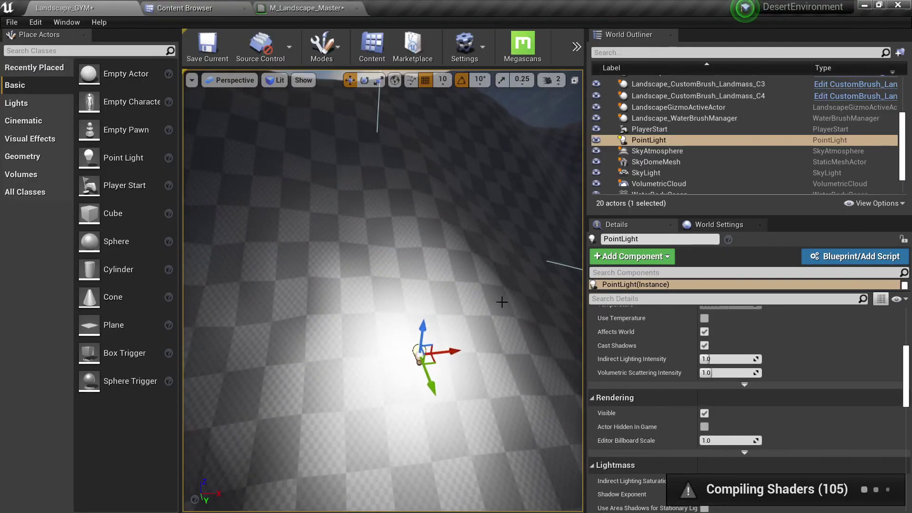
Activate Landscape editing mode and check the target layers for the edit layer named Layer
left_click(321, 65)
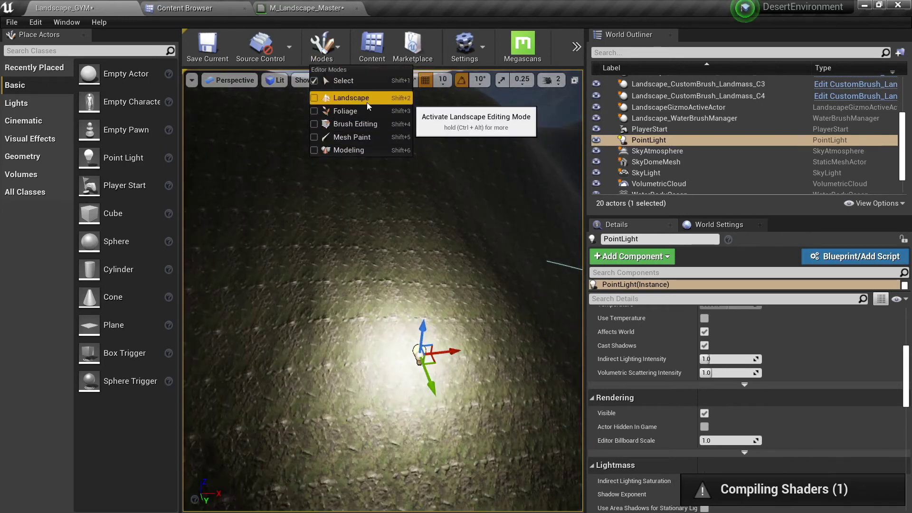
left_click(367, 97)
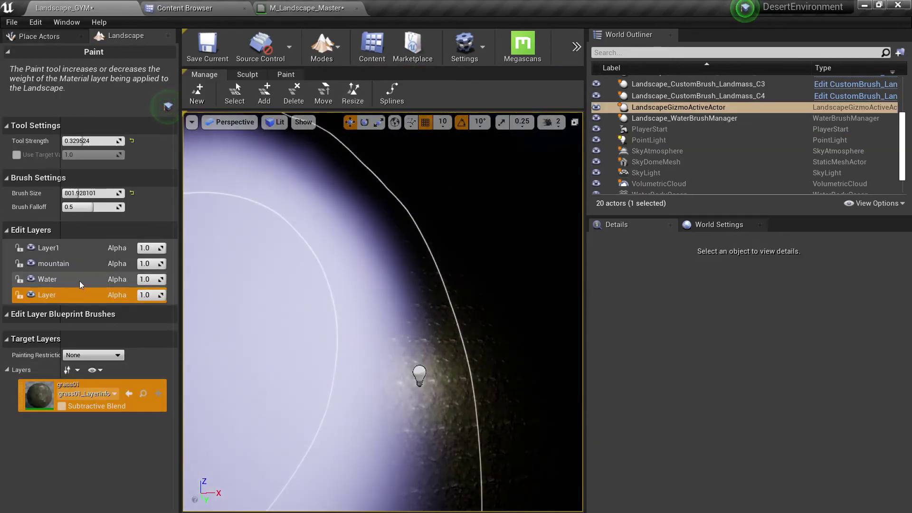
left_click(56, 283)
left_click(51, 297)
mouse_move(363, 287)
right_mouse_down()
mouse_move(344, 277)
mouse_move(364, 276)
mouse_move(364, 286)
right_mouse_up()
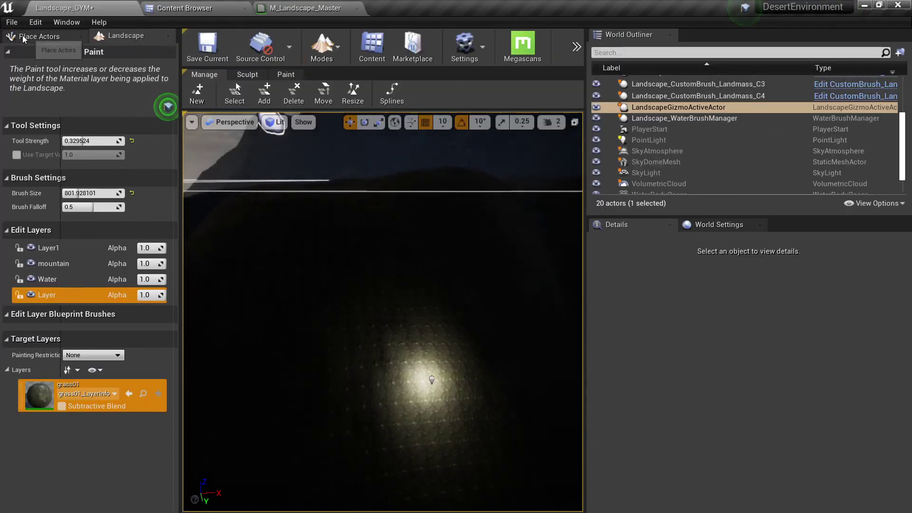
Save all modified assets and create a new level from the Default template
left_click(11, 22)
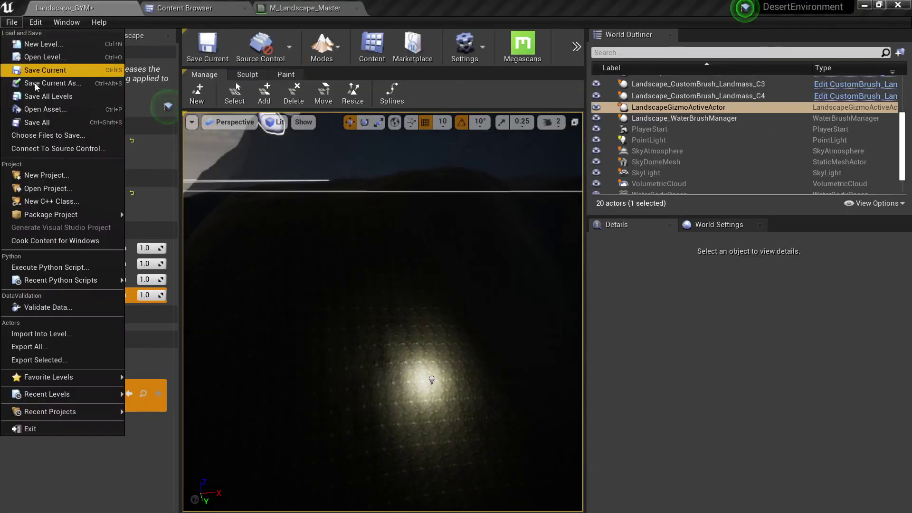
left_click(41, 121)
left_click(14, 22)
left_click(25, 43)
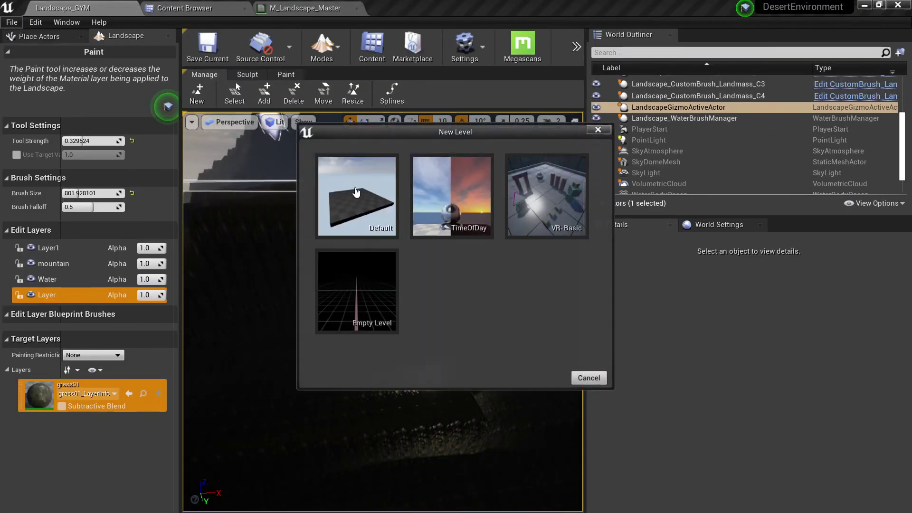
left_click(356, 191)
Reopen the Landscape_GYM level and activate Landscape editing mode
left_click(11, 22)
left_click(24, 56)
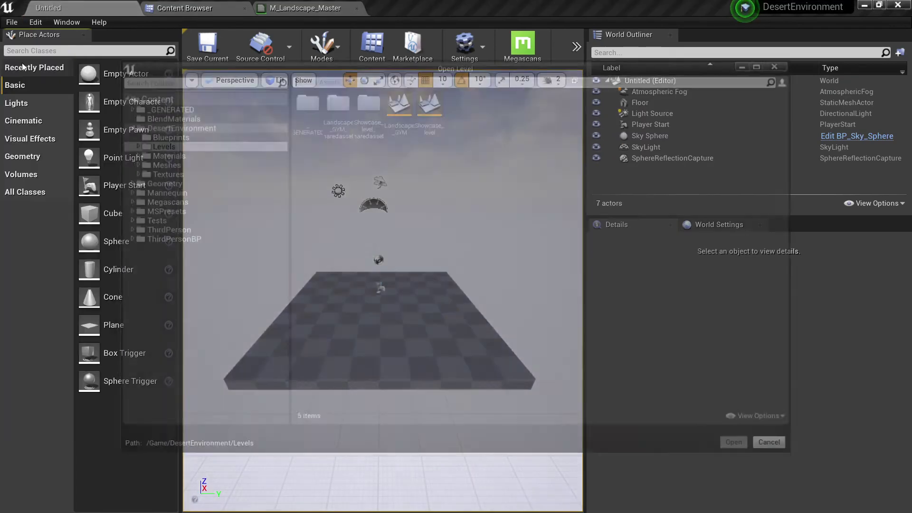
left_click(400, 116)
double_click(401, 116)
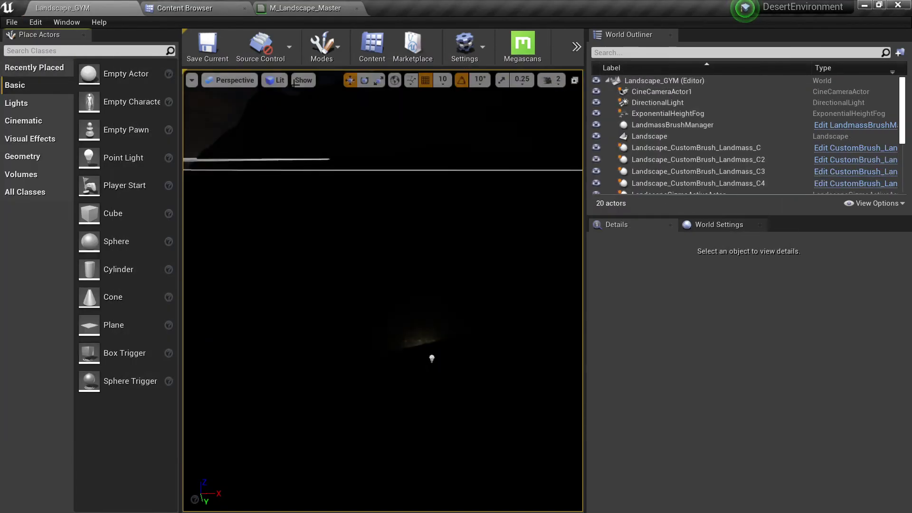
left_click(336, 53)
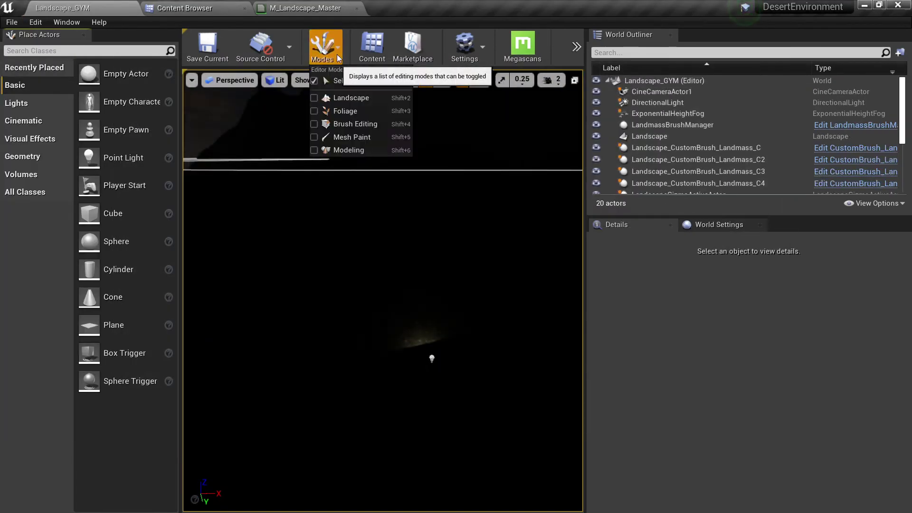
left_click(354, 98)
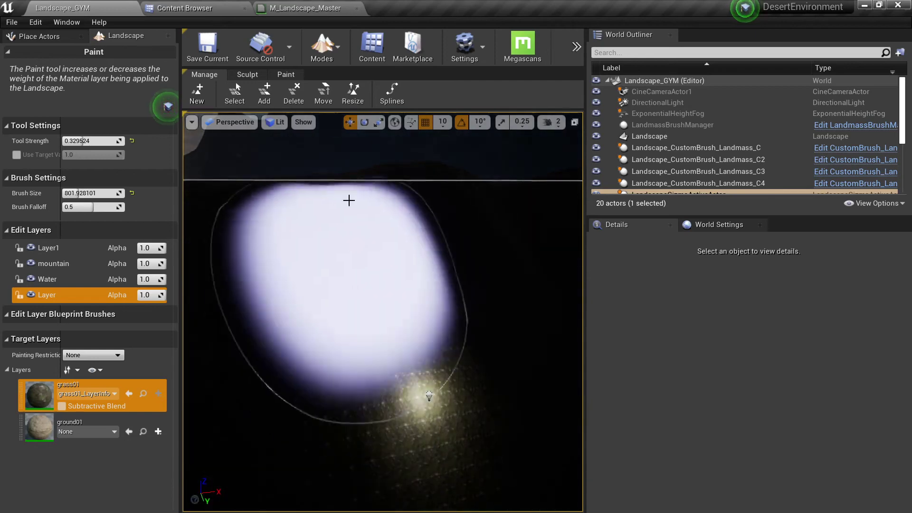
Review the grass01 and ground01 layers of the Layer Blend node in M_Landscape_Master, and return to the Landscape_GYM level
left_click(304, 8)
scroll(508, 210, "up", 6)
left_click_drag(491, 210, 480, 252)
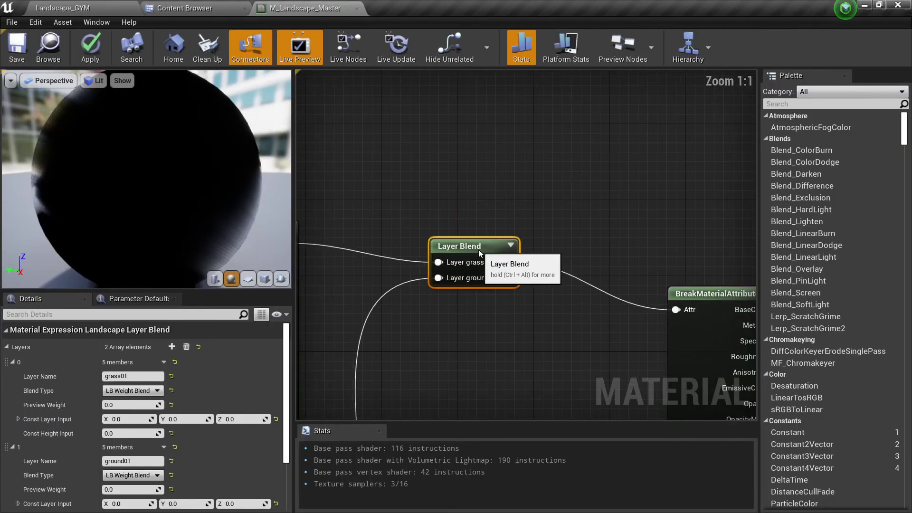
left_click(67, 8)
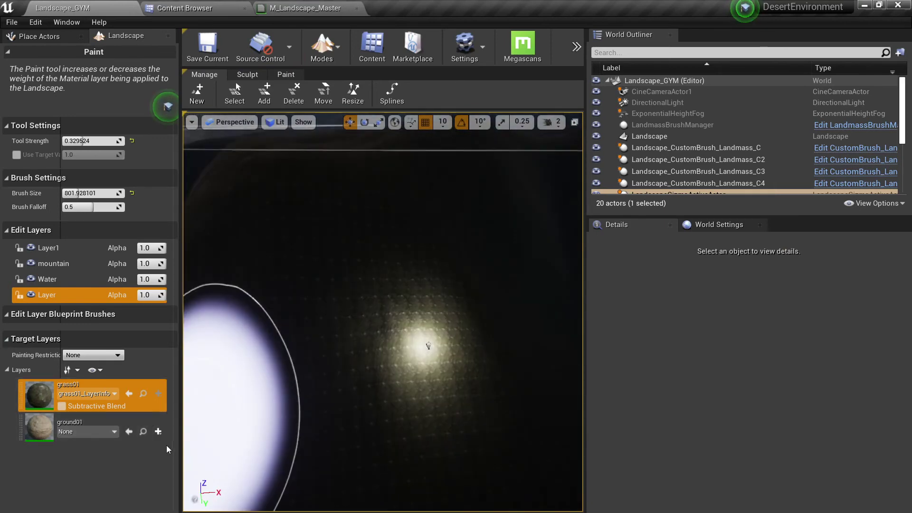
Create a weight-blended layer info object ground01_LayerInfo in Landscape_GYM_sharedassets for the ground01 layer, and save all assets
left_click(158, 432)
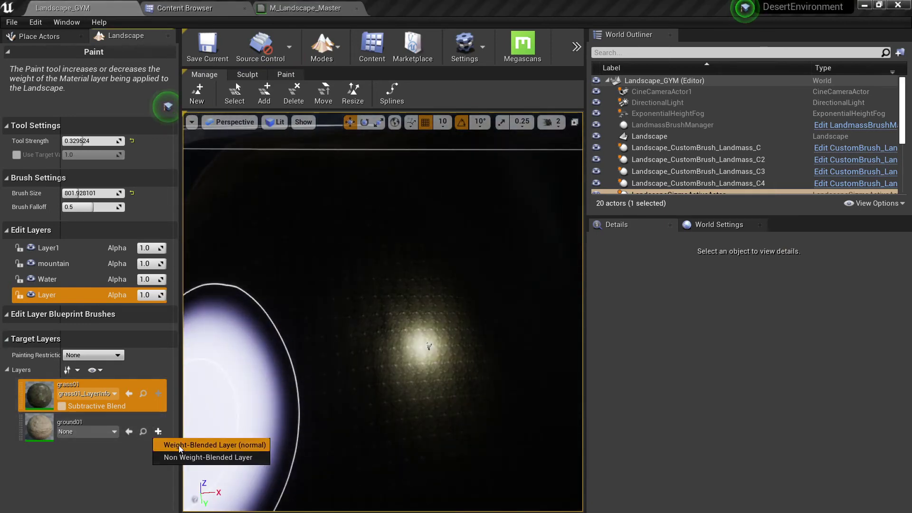
left_click(179, 445)
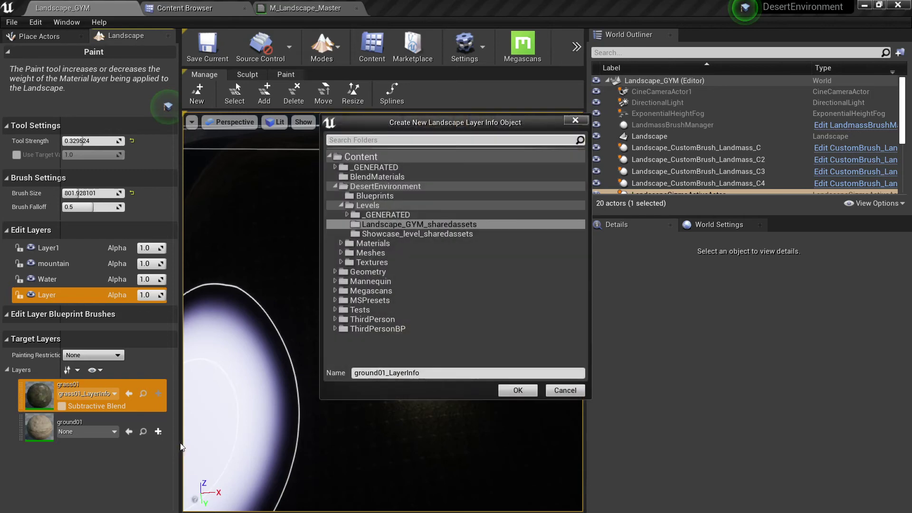
left_click(514, 392)
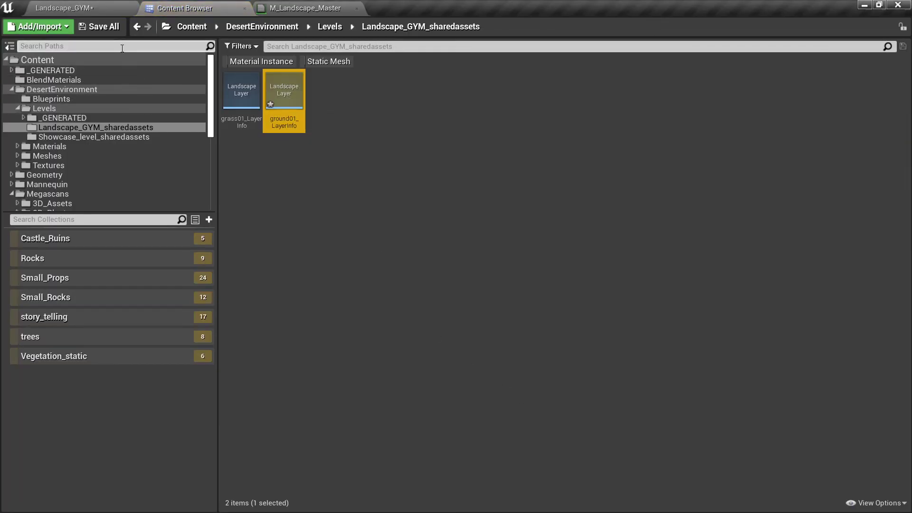
left_click(99, 27)
left_click(553, 370)
left_click(123, 5)
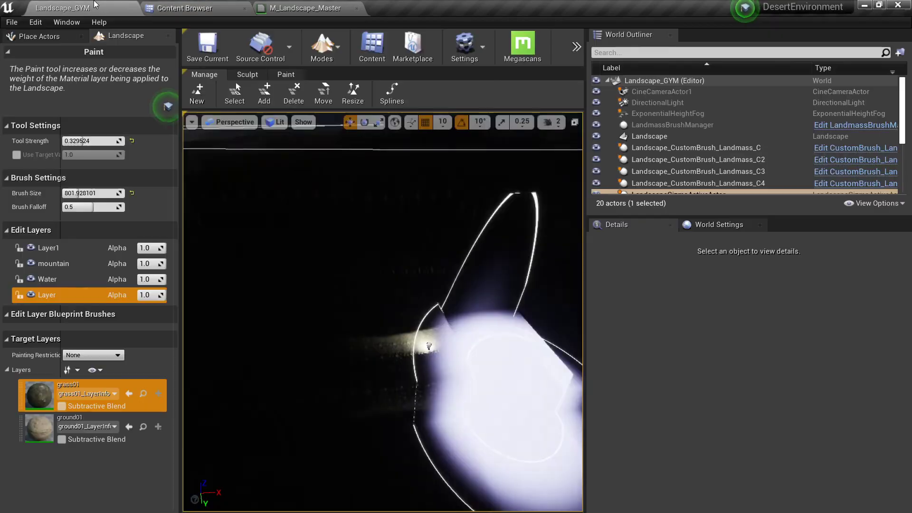
Paint the ground01 target layer onto the hillside in Unlit view with the Paint tool
mouse_move(428, 345)
right_mouse_down()
mouse_move(420, 371)
mouse_move(392, 313)
mouse_move(393, 328)
right_mouse_up()
key("alt+3")
mouse_move(458, 328)
right_mouse_down()
mouse_move(463, 347)
mouse_move(451, 360)
mouse_move(440, 303)
right_mouse_up()
left_click(286, 74)
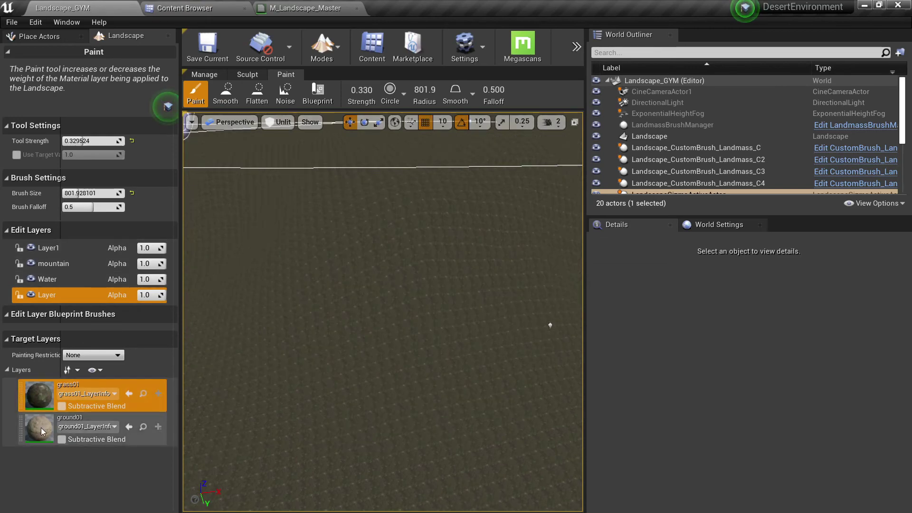
left_click(90, 415)
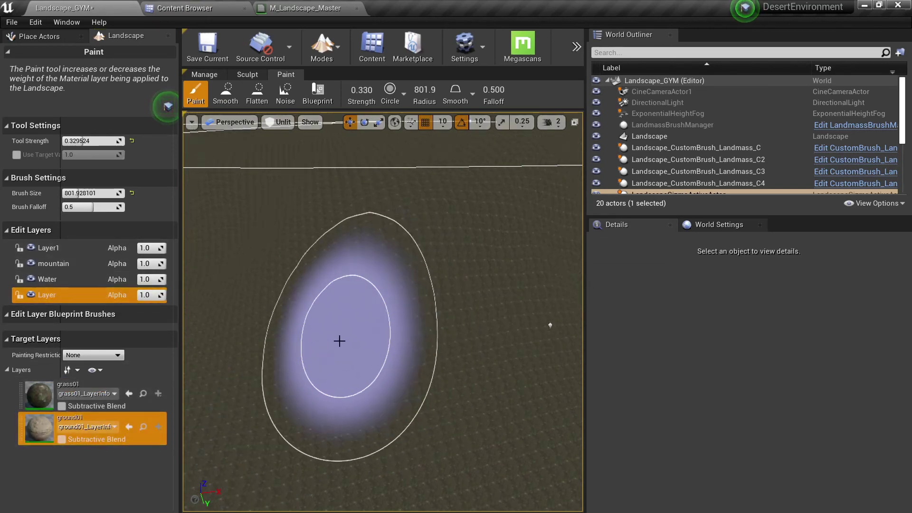
mouse_move(339, 340)
left_mouse_down()
mouse_move(474, 301)
mouse_move(399, 404)
left_mouse_up()
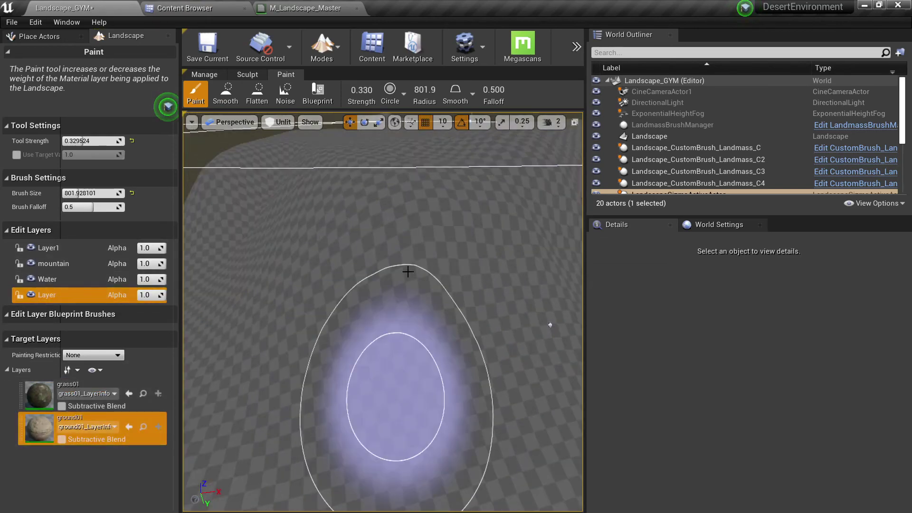
Examine the painted ground01 patch on the hillside in both Unlit and Lit view
mouse_move(440, 364)
right_mouse_down()
mouse_move(447, 289)
mouse_move(405, 338)
mouse_move(475, 299)
right_mouse_up()
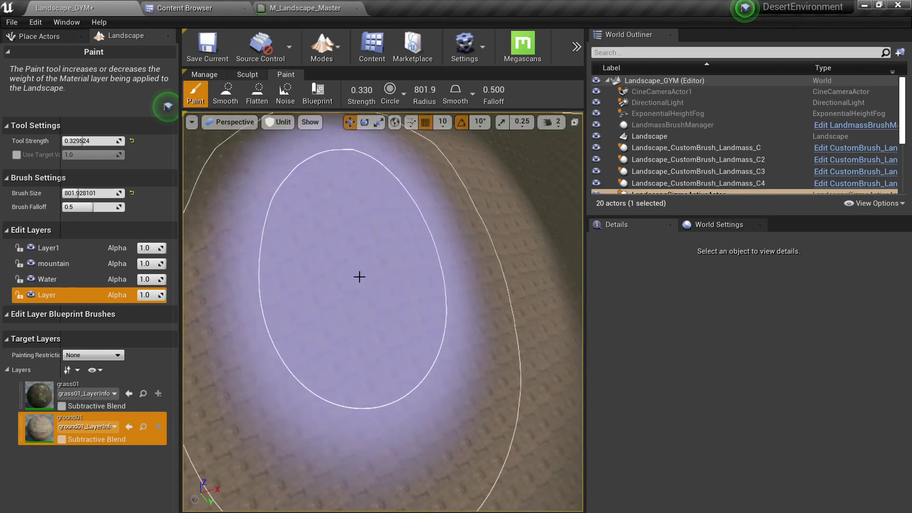
mouse_move(359, 276)
right_mouse_down()
mouse_move(358, 237)
mouse_move(391, 293)
mouse_move(358, 226)
right_mouse_up()
right_click_drag(460, 362, 419, 330)
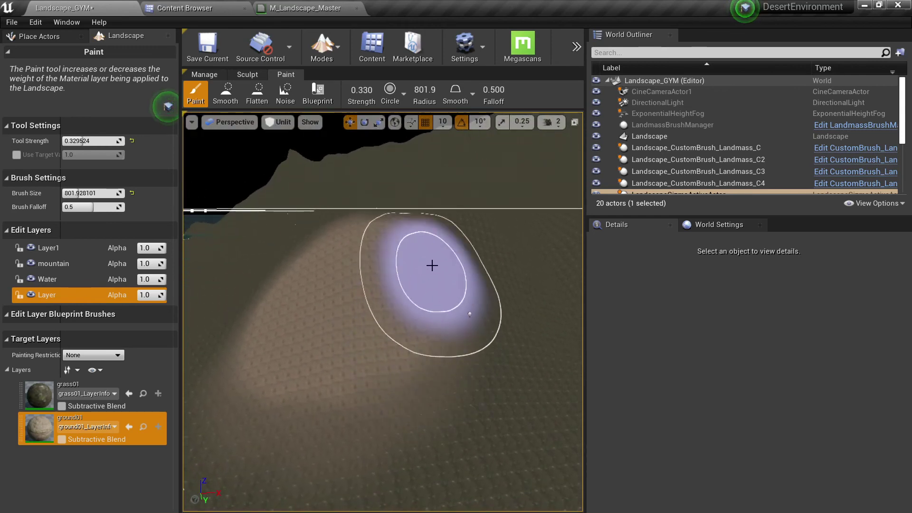
right_click_drag(438, 253, 412, 255)
key("alt+4")
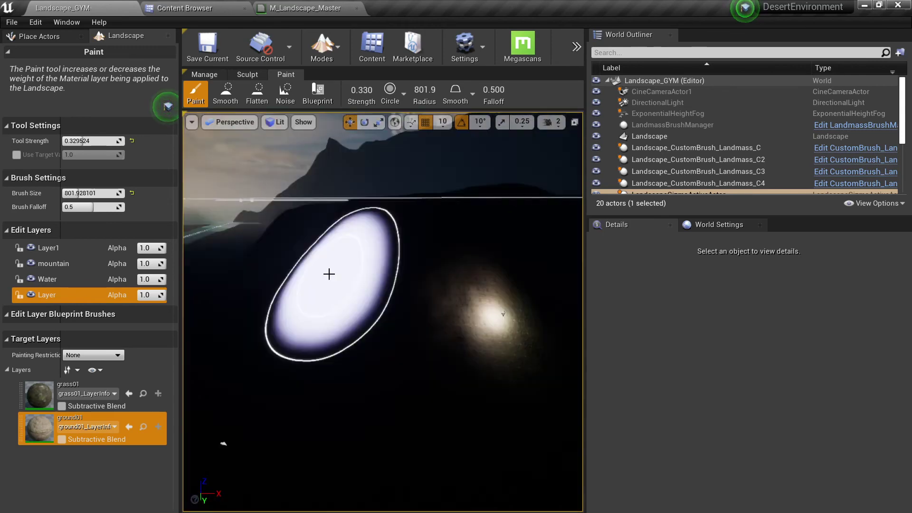
right_click_drag(328, 272, 289, 247)
Browse to M_Landscape_Master in the LandscapeMaterialSeries folder and open the MI_Landscape_base material instance beside it
left_click(178, 6)
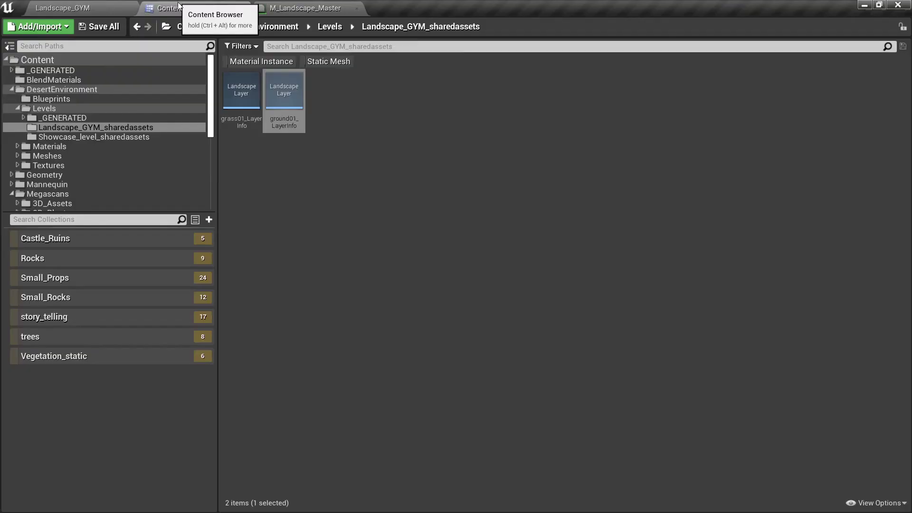
left_click(305, 5)
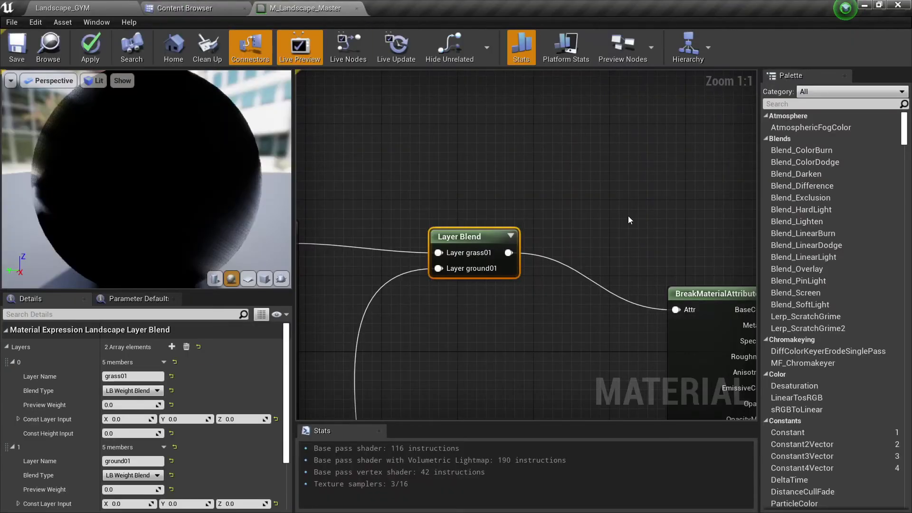
key("ctrl+b")
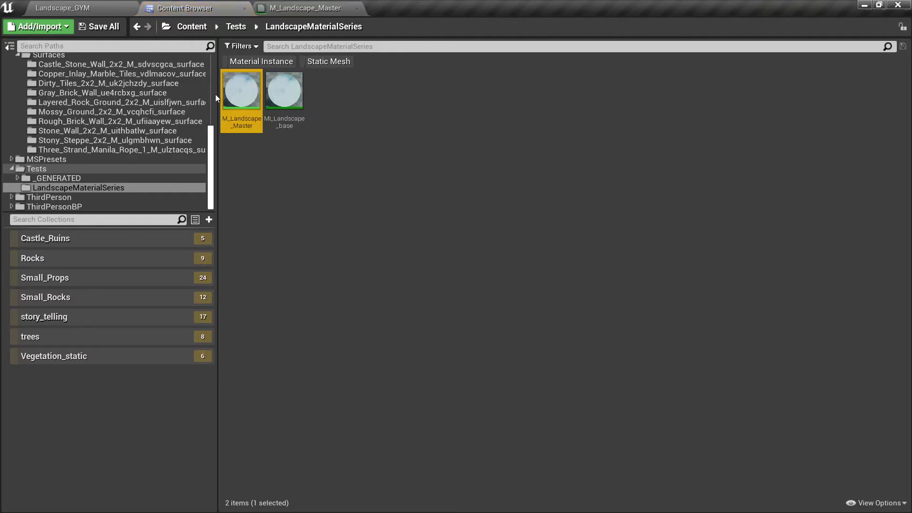
double_click(284, 91)
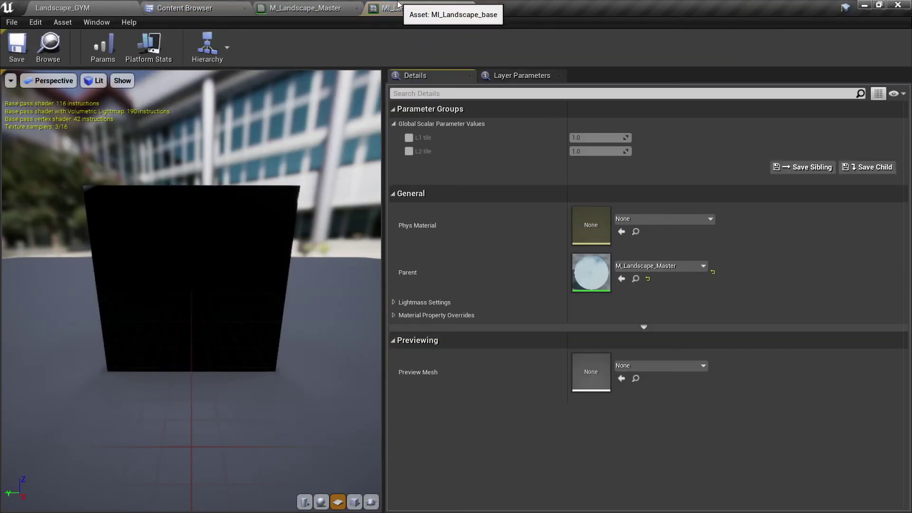
Float the MI_Landscape_base editor in its own narrowed window over the Landscape_GYM level so the terrain remains visible
left_click_drag(398, 3, 122, 163)
left_click(71, 7)
left_click_drag(344, 166, 298, 165)
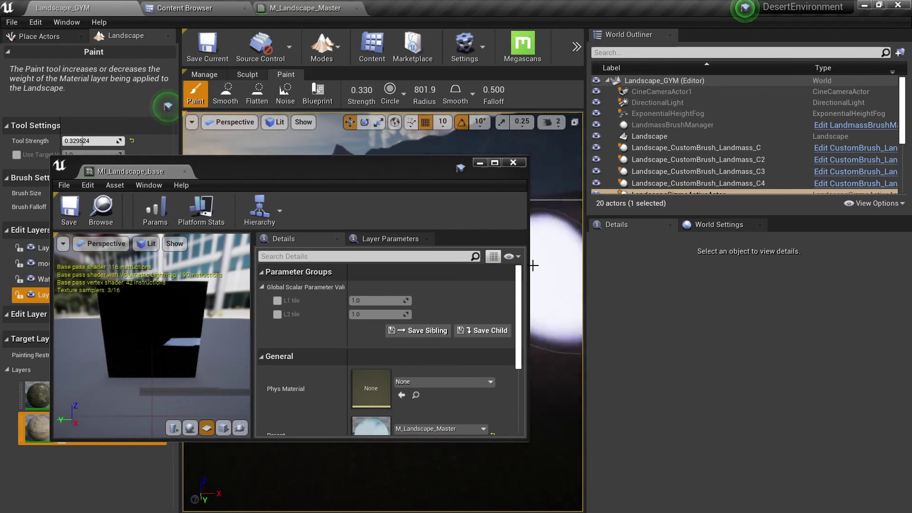
left_click_drag(528, 212, 313, 212)
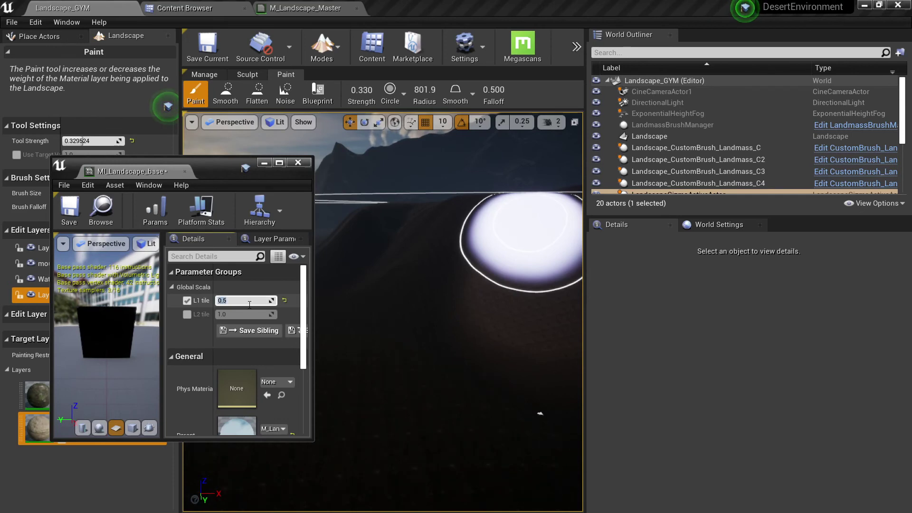
Override both L1 tile and L2 tile with 0.2 in MI_Landscape_base, and save and close the material instance
right_click_drag(428, 320, 488, 370)
key("alt+3")
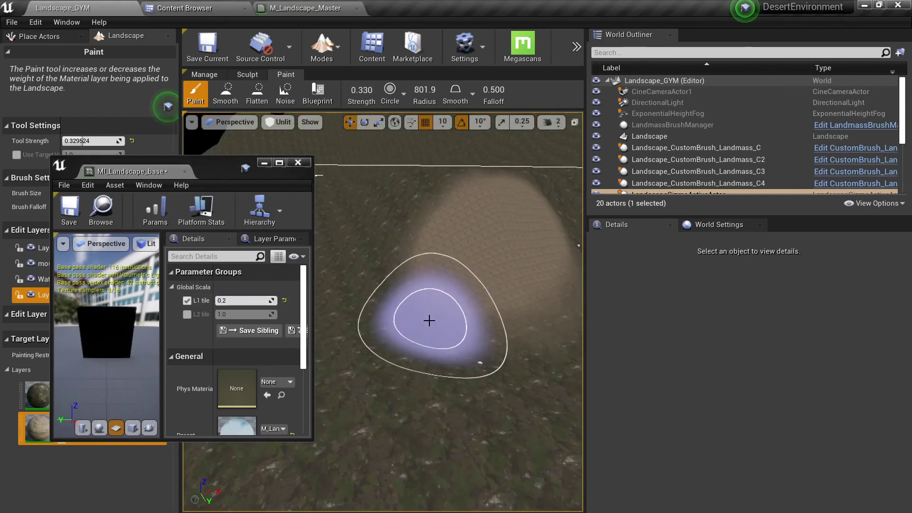
right_click_drag(427, 320, 386, 256)
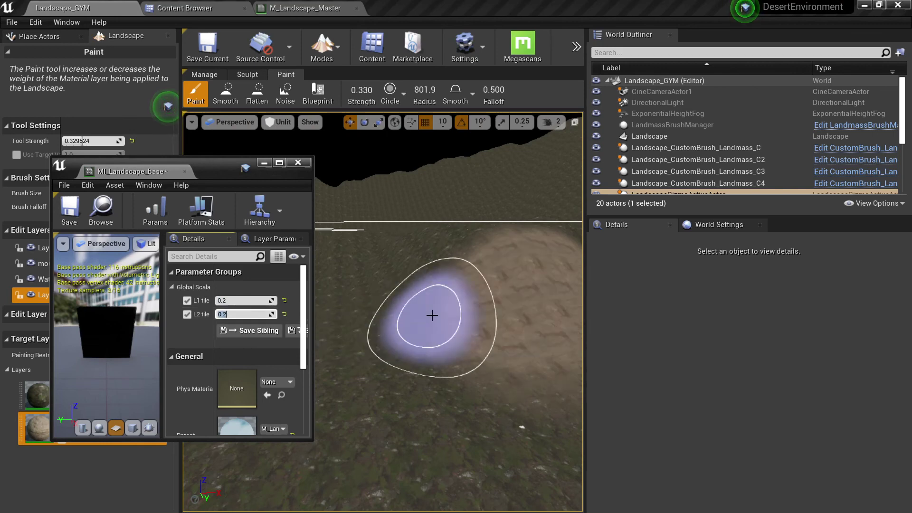
key("w")
right_click_drag(432, 315, 475, 327)
key("s")
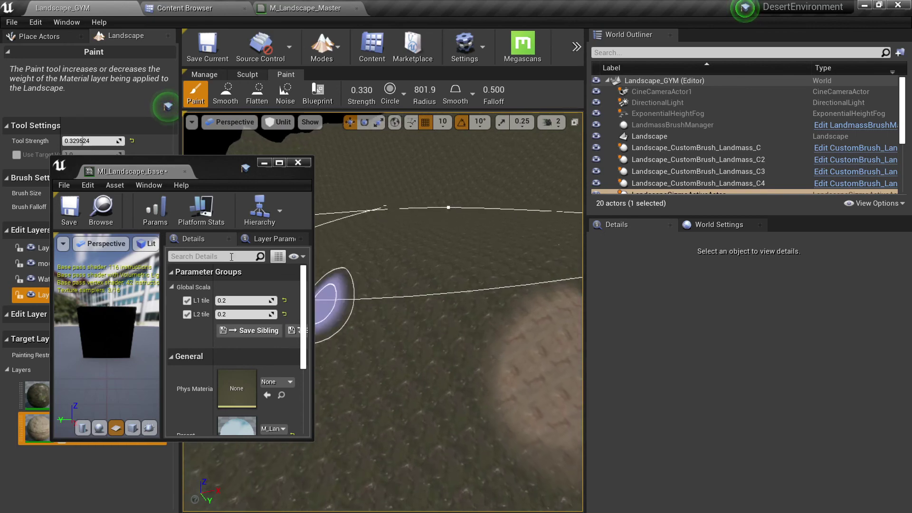
left_click(69, 209)
left_click(184, 172)
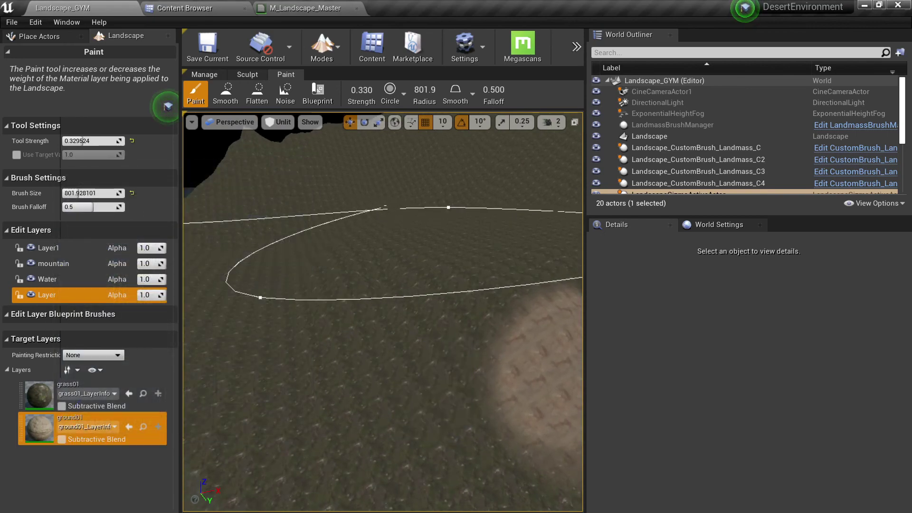
Inspect the retiled ground01 patch and its blend into the surrounding grass up close on the hillside
key("w")
mouse_move(437, 395)
right_mouse_down()
mouse_move(428, 427)
mouse_move(438, 394)
right_mouse_up()
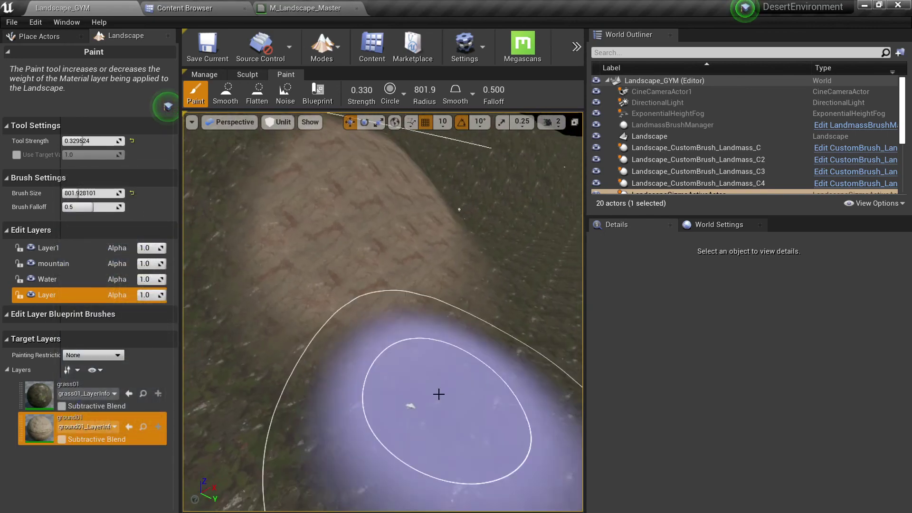
key("alt+4")
key("alt+3")
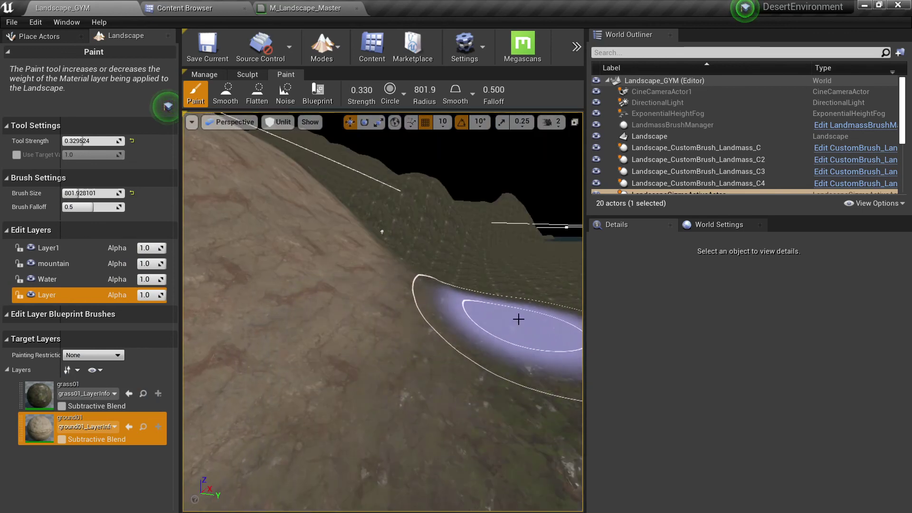
right_click_drag(518, 319, 361, 299)
key("s")
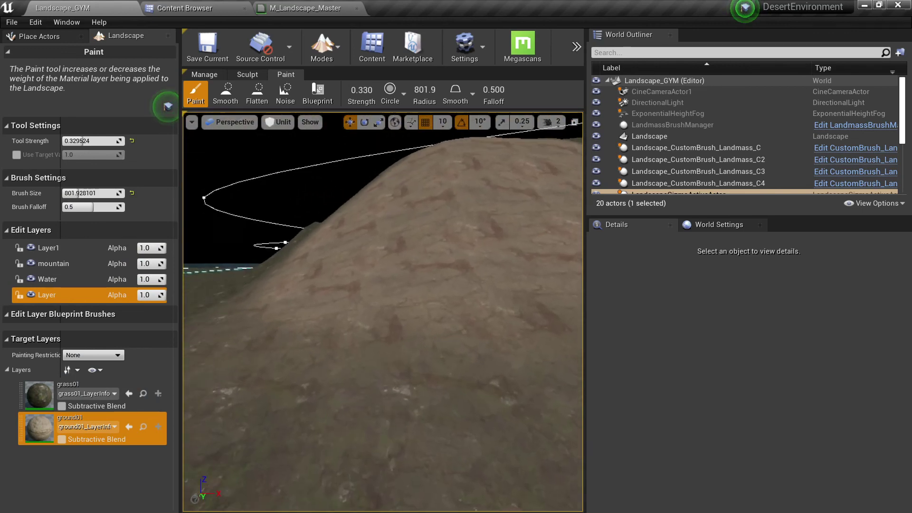
right_click_drag(484, 302, 471, 300)
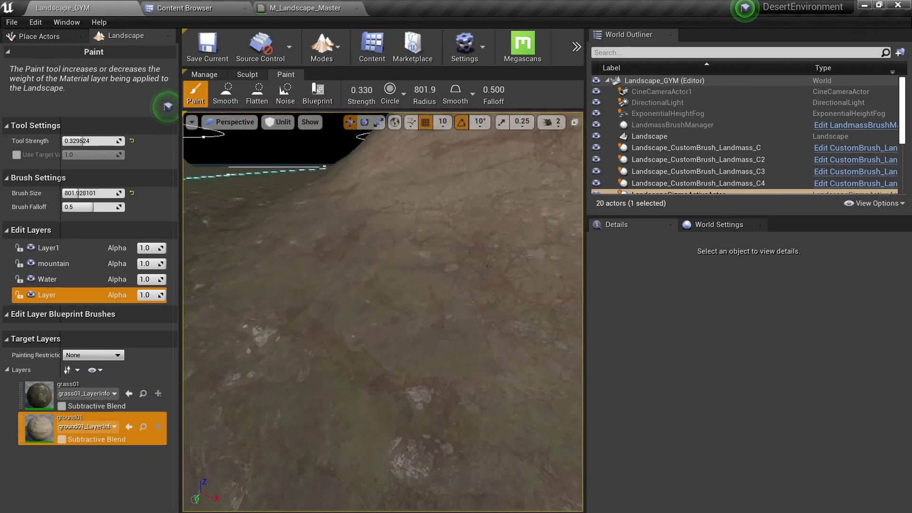
right_click_drag(383, 312, 541, 280)
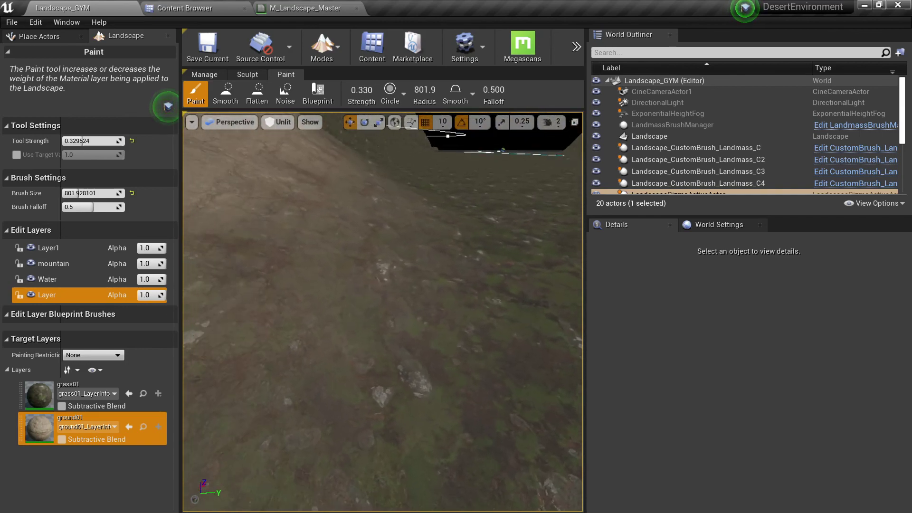
Examine the painted hill from farther away and in Lit view
right_click_drag(382, 312, 346, 345)
key("s")
right_click_drag(519, 317, 413, 271)
key("alt+4")
right_click_drag(383, 312, 344, 326)
key("w")
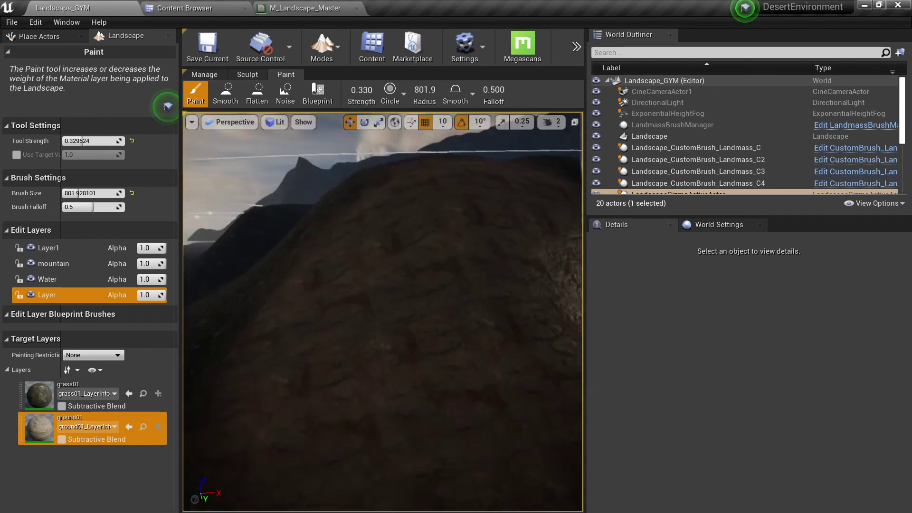